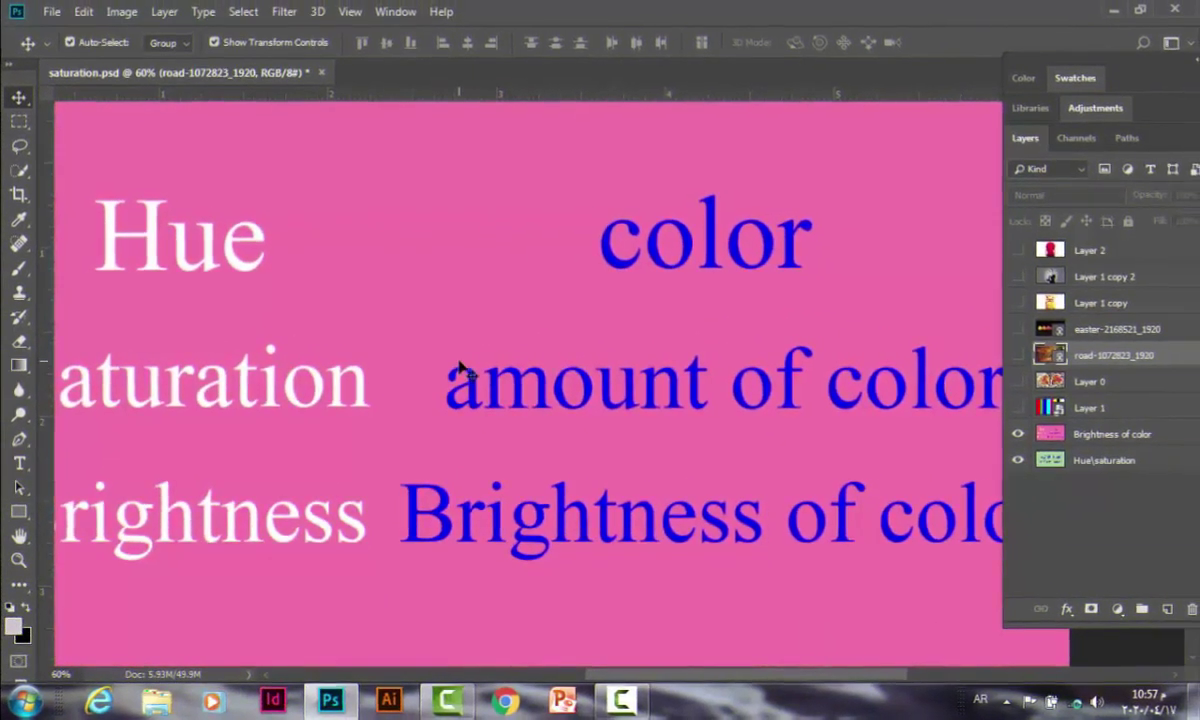
# - Zoom out on the Hue, Saturation and Brightness slide to reach the foreground colour picker
pyautogui.scroll(-1, 462, 368)
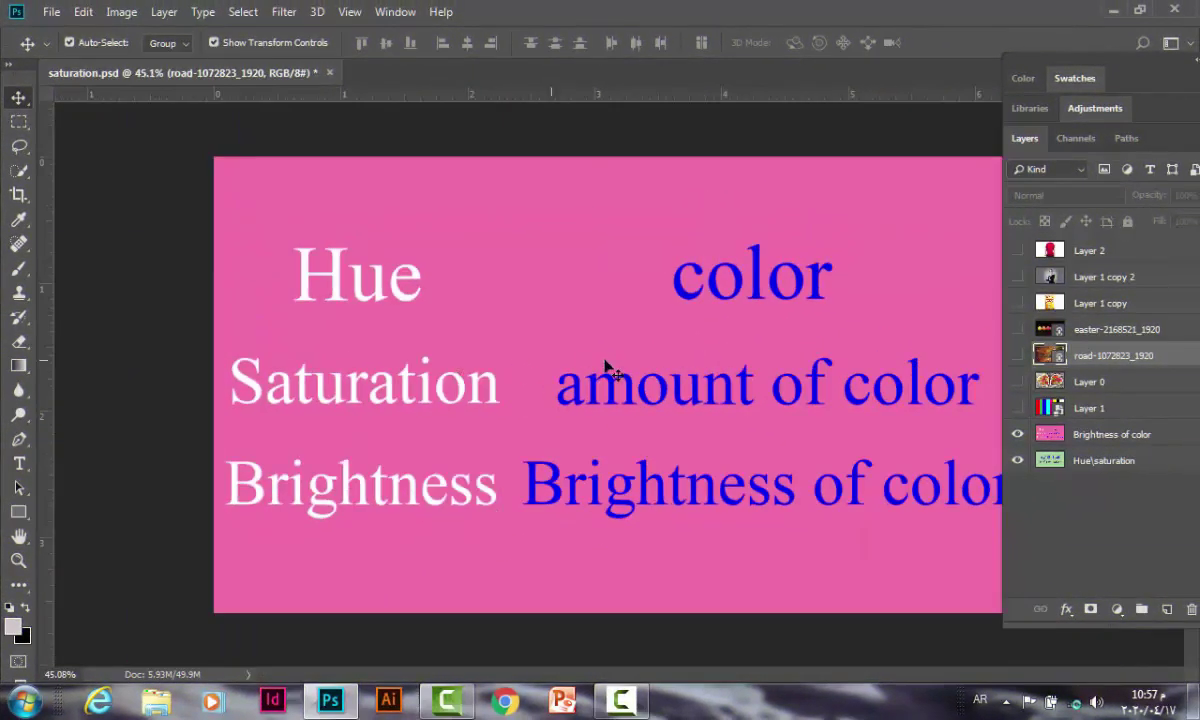
pyautogui.scroll(-2, 680, 358)
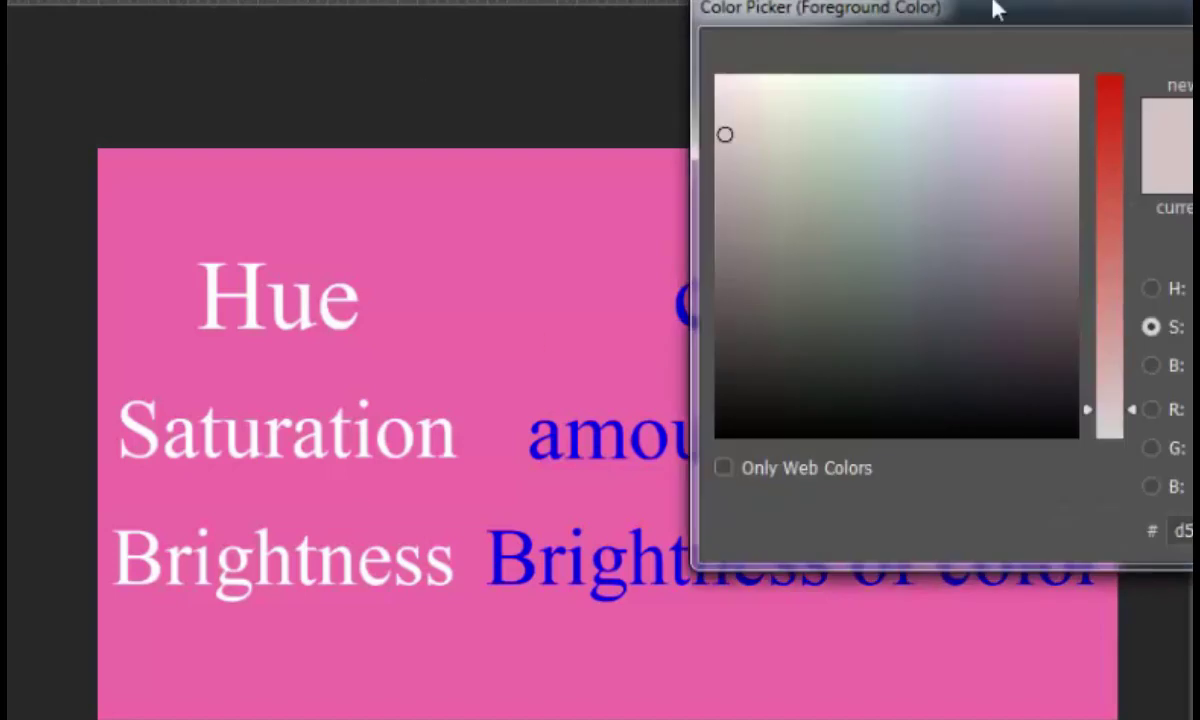
# - Centre the Color Picker, enter 0000ff, sort by hue and sweep the spectrum to sky blue 00c0ff
pyautogui.moveTo(873, 20)
pyautogui.mouseDown()
pyautogui.moveTo(540, 95)
pyautogui.moveTo(312, 44)
pyautogui.mouseUp()
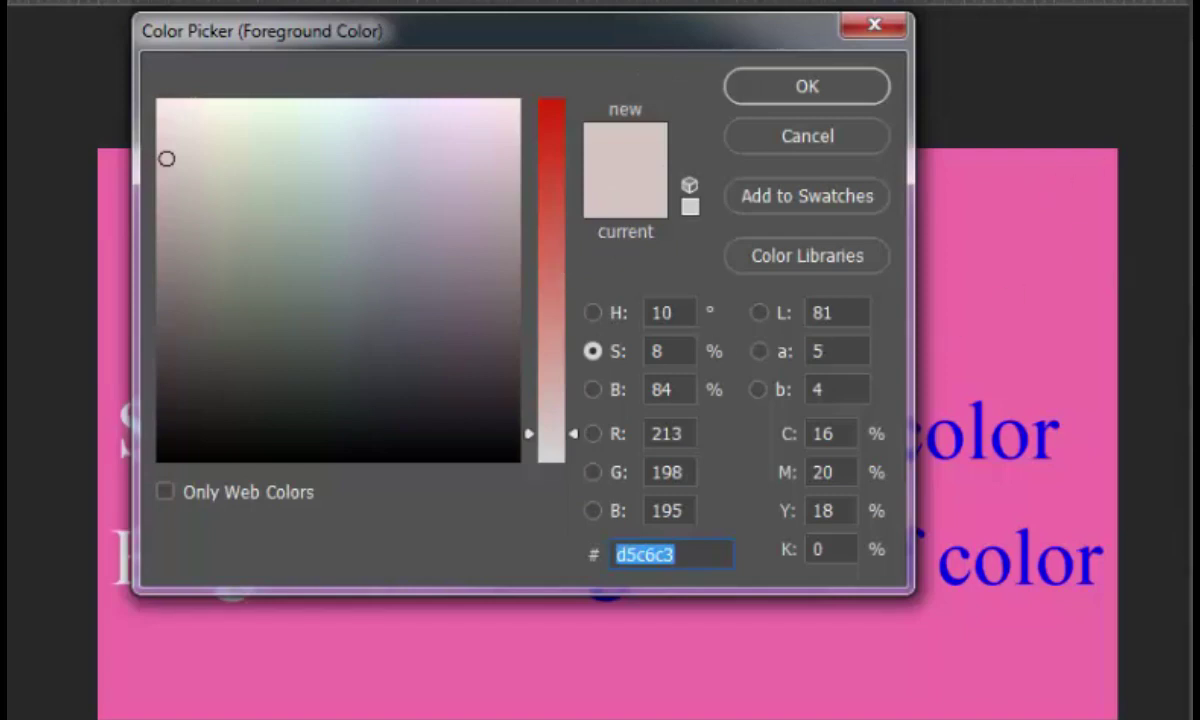
pyautogui.write('0000ff')
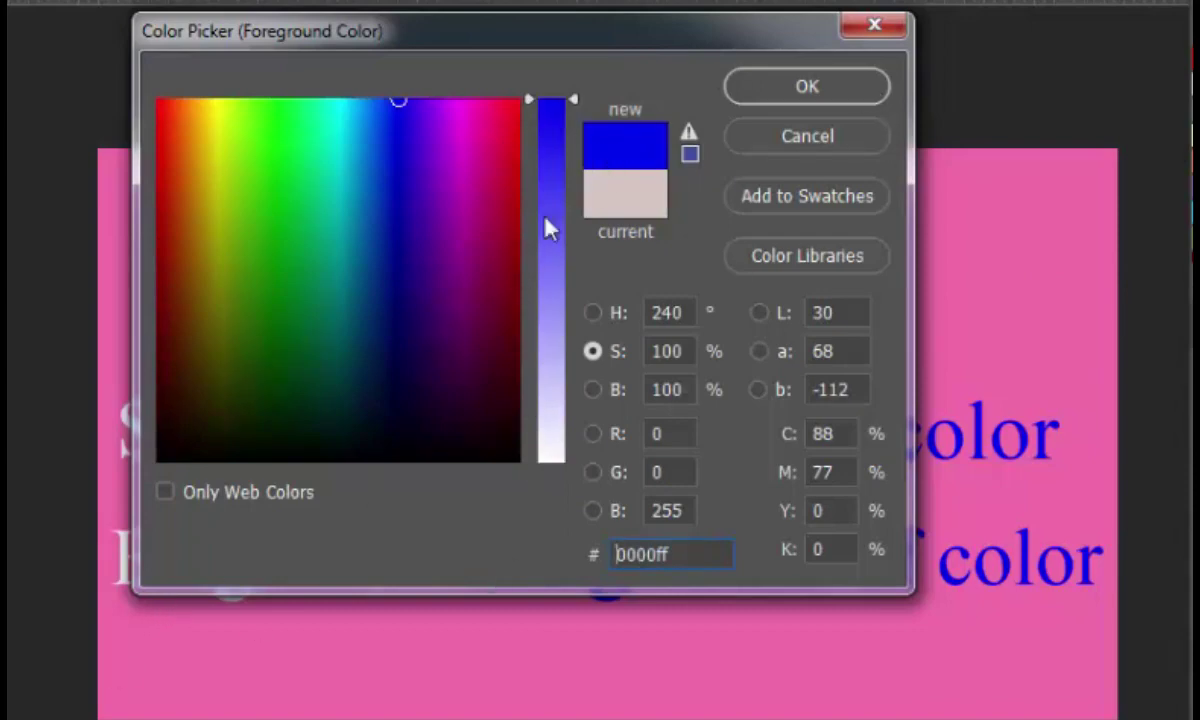
pyautogui.click(599, 316)
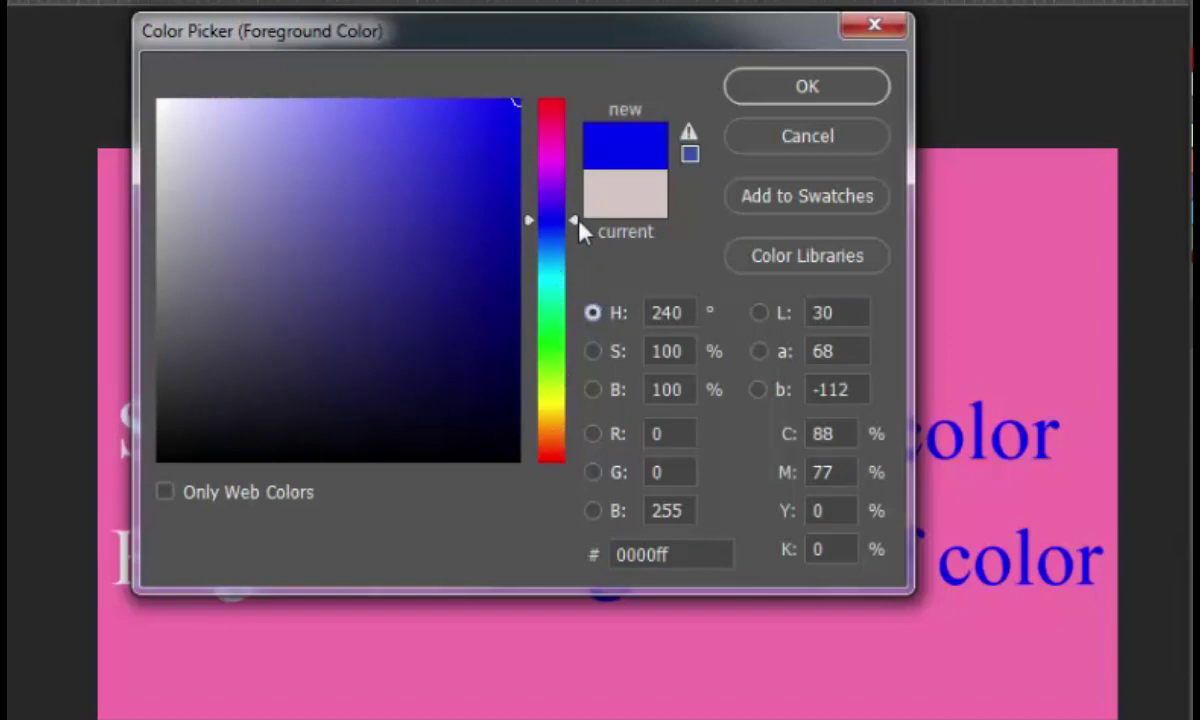
pyautogui.moveTo(577, 224); pyautogui.dragTo(575, 450)
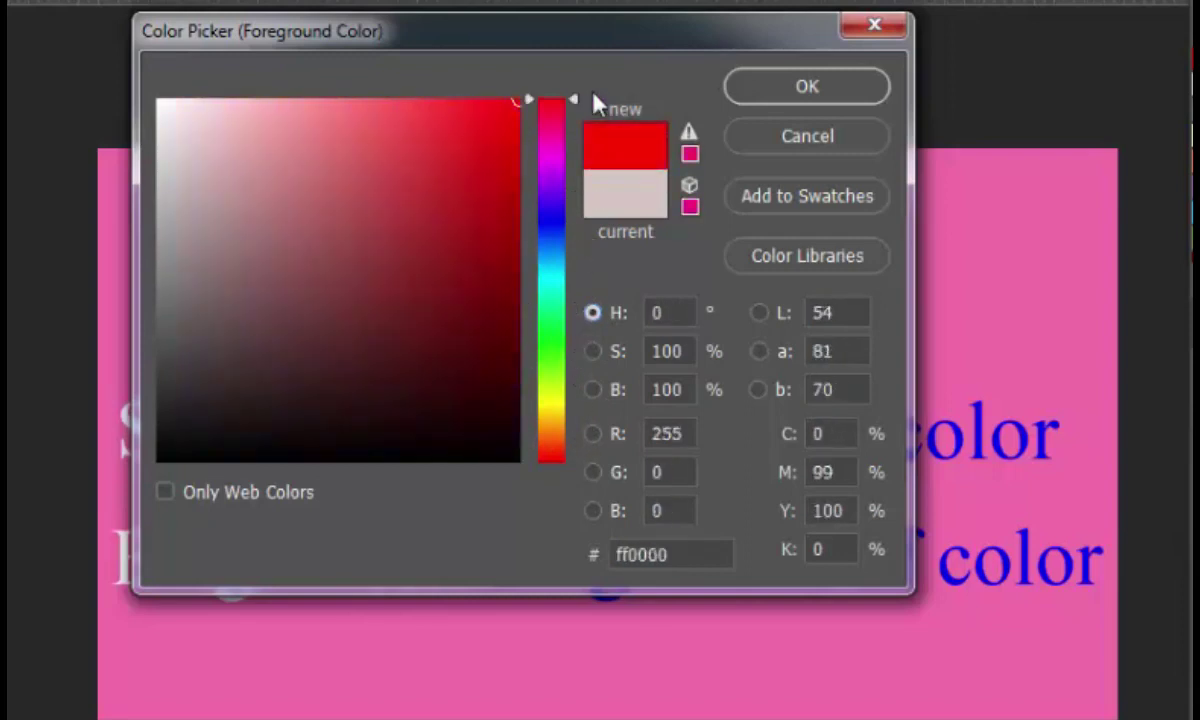
pyautogui.moveTo(576, 448); pyautogui.dragTo(590, 209)
pyautogui.moveTo(591, 262)
pyautogui.mouseDown()
pyautogui.moveTo(584, 428)
pyautogui.moveTo(605, 112)
pyautogui.moveTo(627, 437)
pyautogui.moveTo(605, 230)
pyautogui.moveTo(621, 112)
pyautogui.moveTo(614, 273)
pyautogui.mouseUp()
# - Sort the picker by saturation and drag the cyan down to grey and back to 100%
pyautogui.click(593, 352)
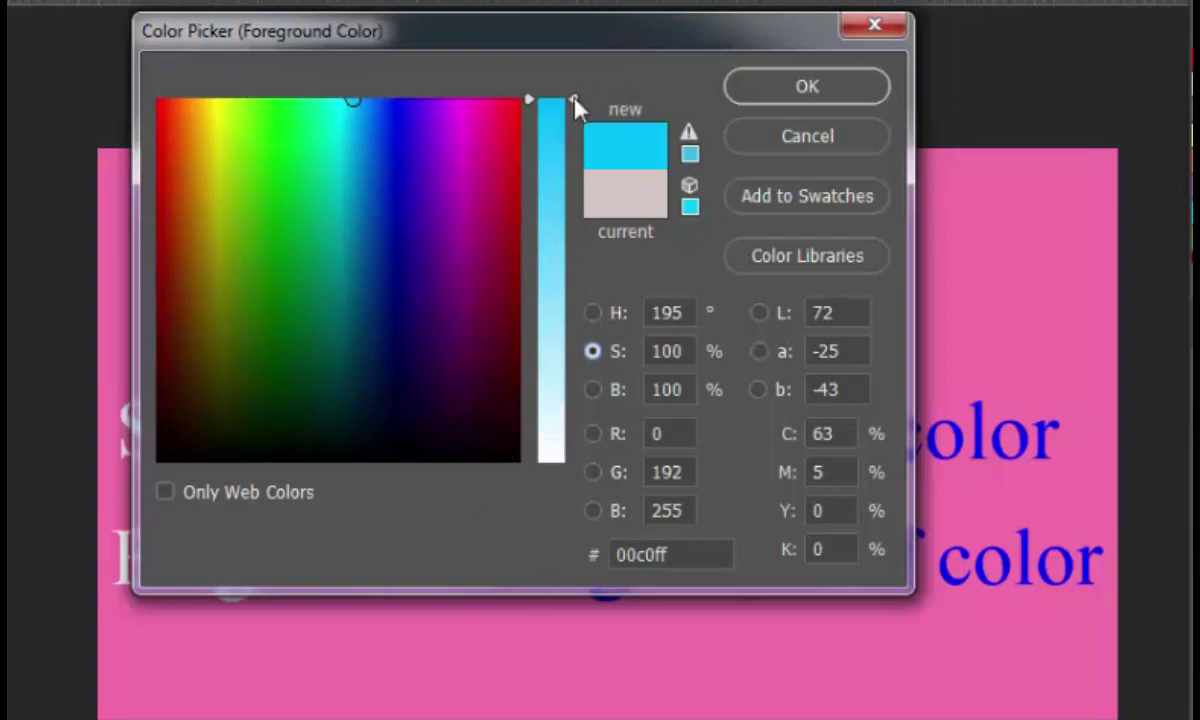
pyautogui.moveTo(573, 97); pyautogui.dragTo(578, 464)
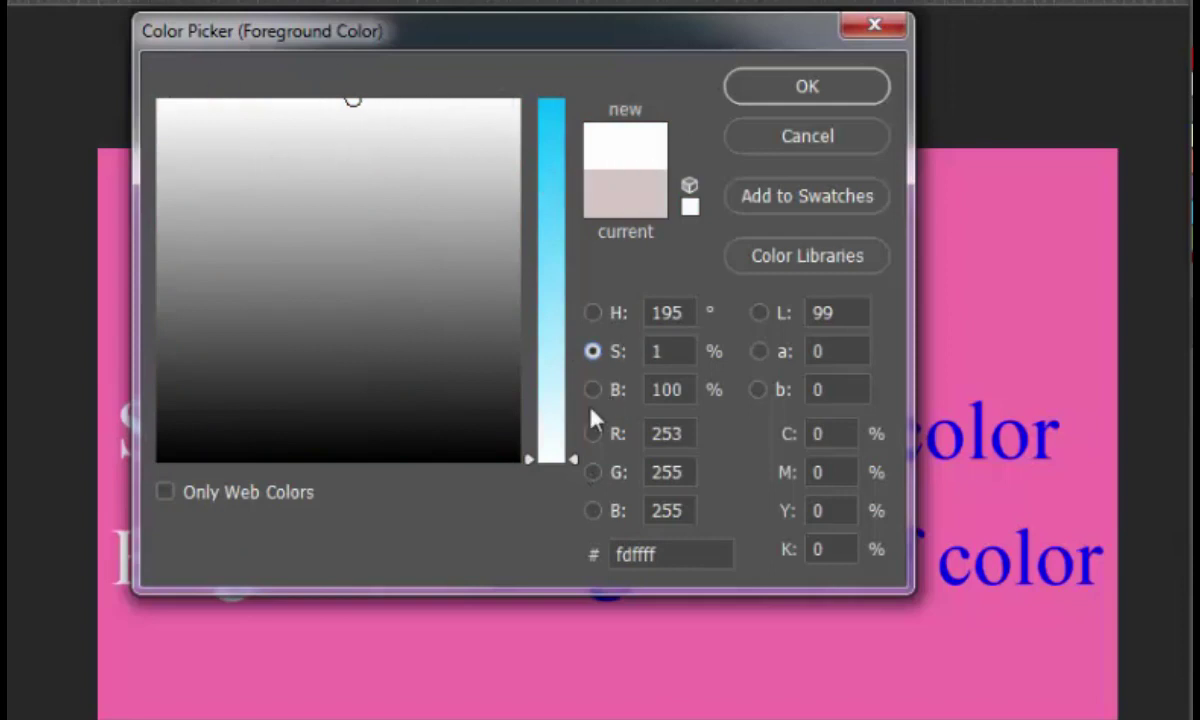
pyautogui.moveTo(583, 461)
pyautogui.mouseDown()
pyautogui.moveTo(573, 420)
pyautogui.moveTo(582, 84)
pyautogui.mouseUp()
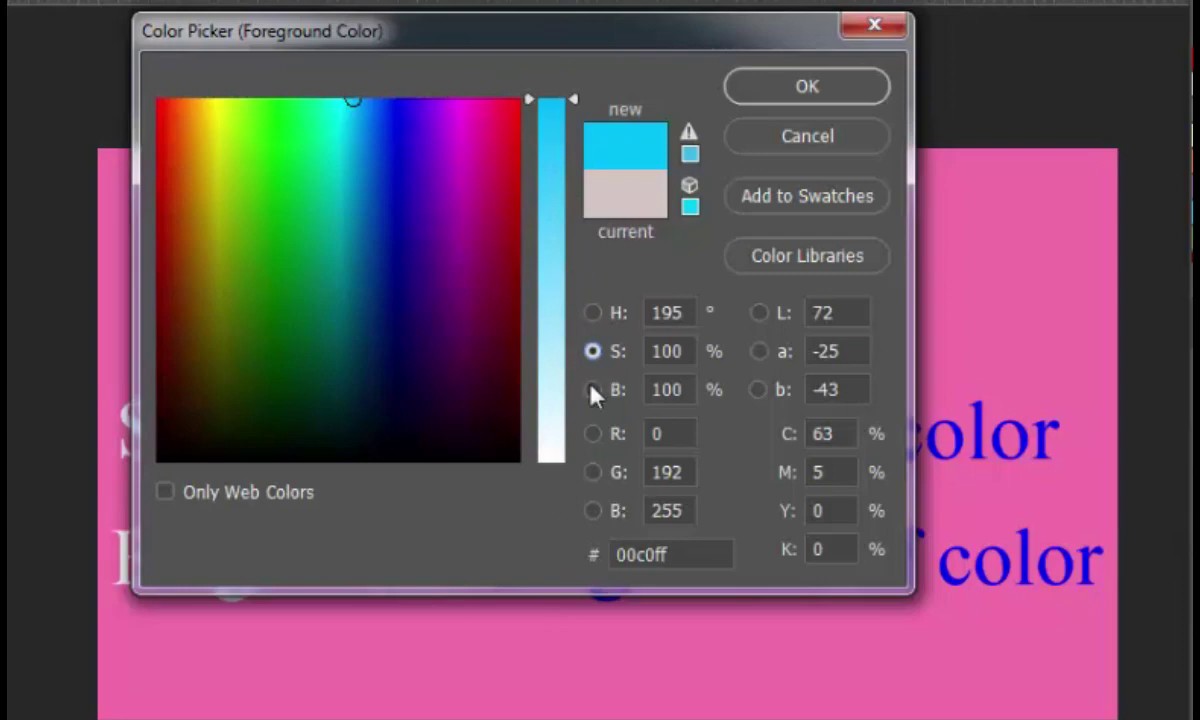
# - Sort by brightness, drop it to 0 for black 000000, and accept it as foreground colour
pyautogui.click(593, 390)
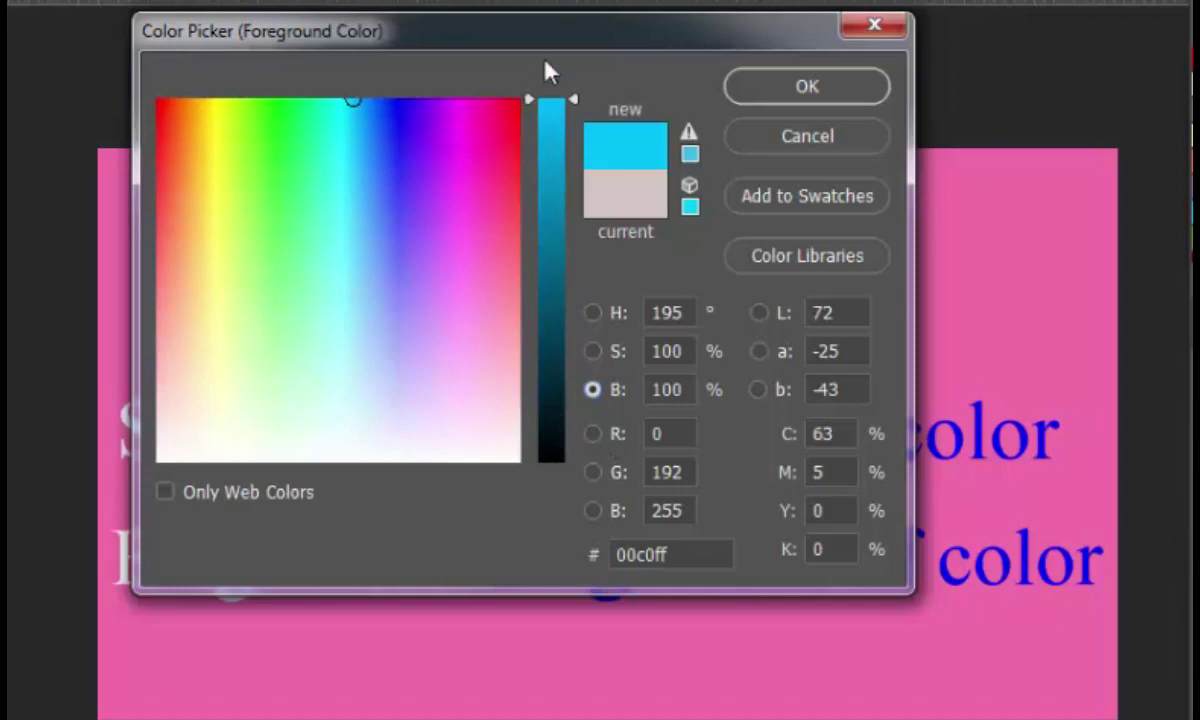
pyautogui.moveTo(578, 100); pyautogui.dragTo(590, 469)
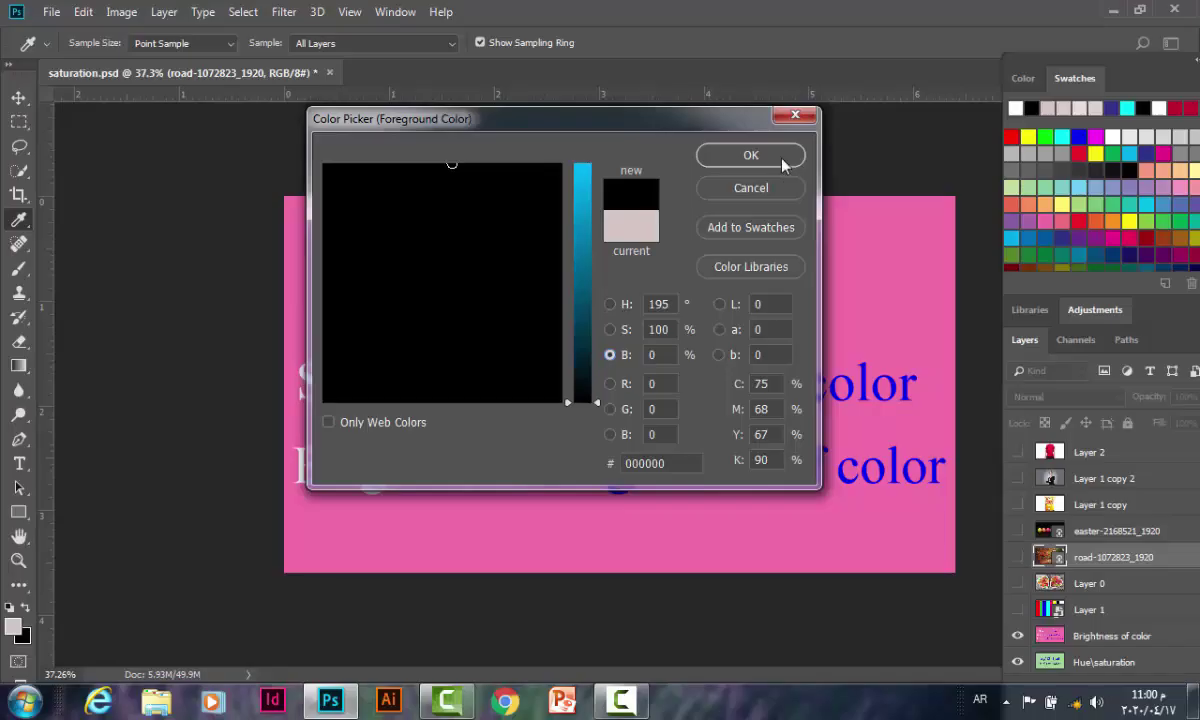
pyautogui.click(783, 158)
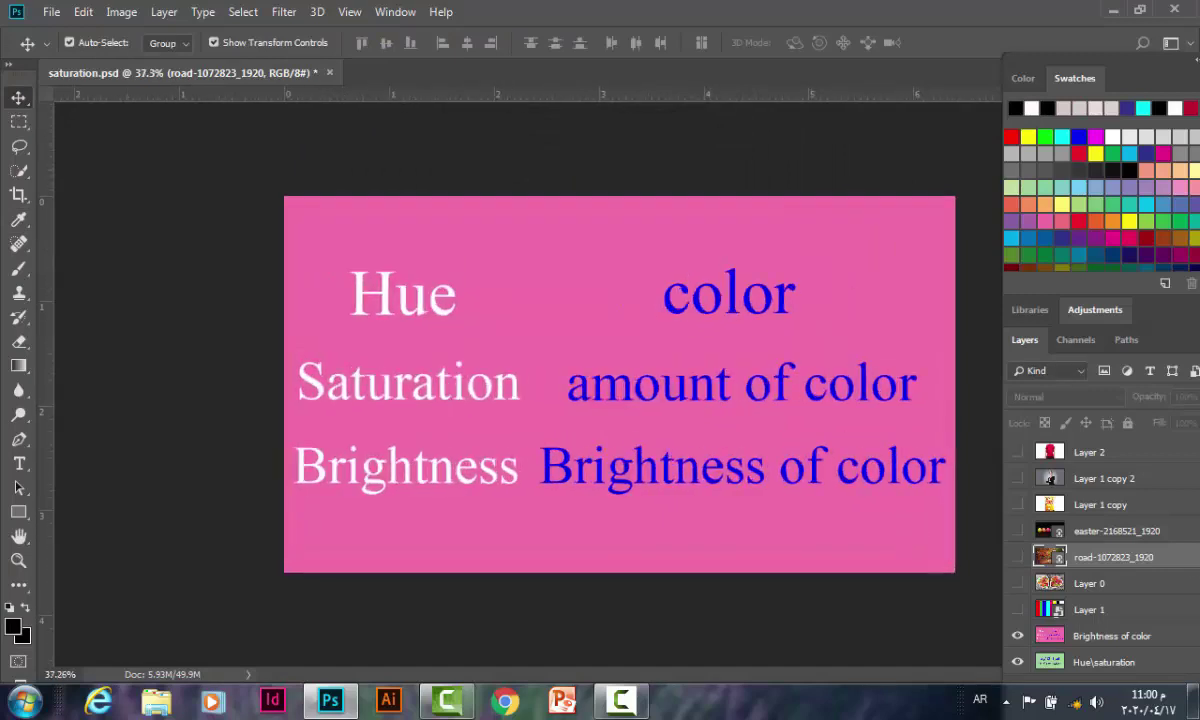
# - Shorten the Layers panel and dock it under the Swatches panel
pyautogui.moveTo(1165, 320)
pyautogui.mouseDown()
pyautogui.moveTo(1157, 343)
pyautogui.moveTo(1157, 170)
pyautogui.moveTo(1169, 166)
pyautogui.mouseUp()
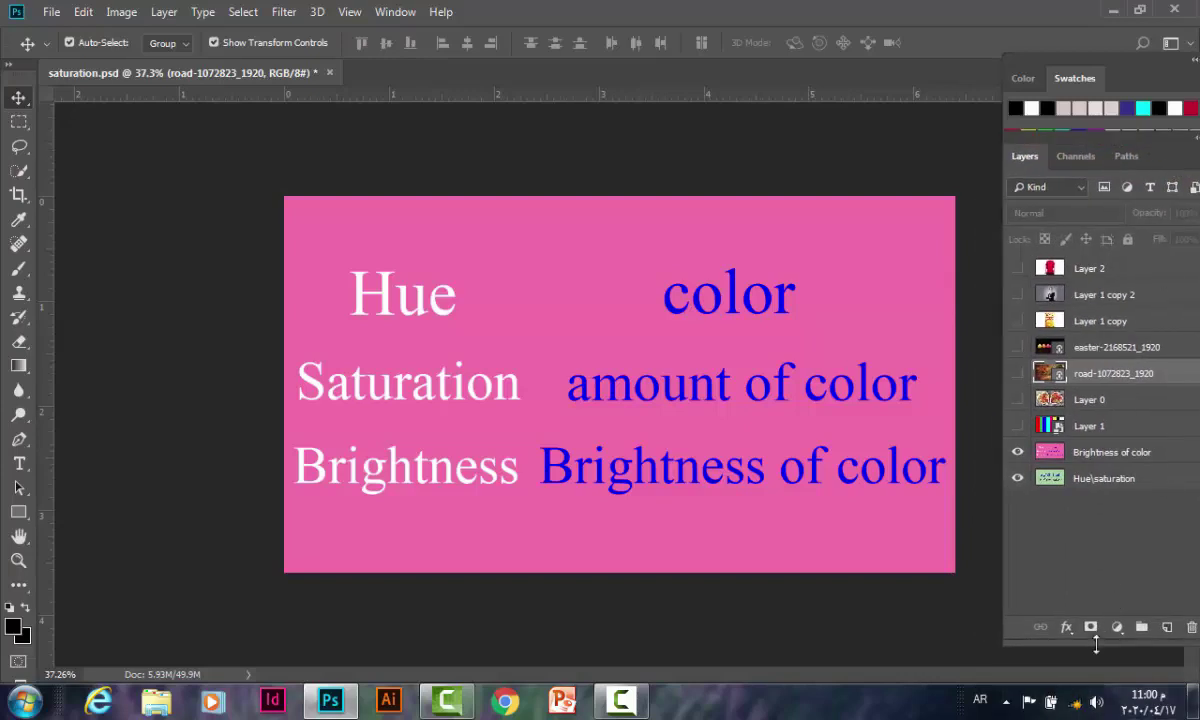
pyautogui.moveTo(1098, 647); pyautogui.dragTo(1086, 412)
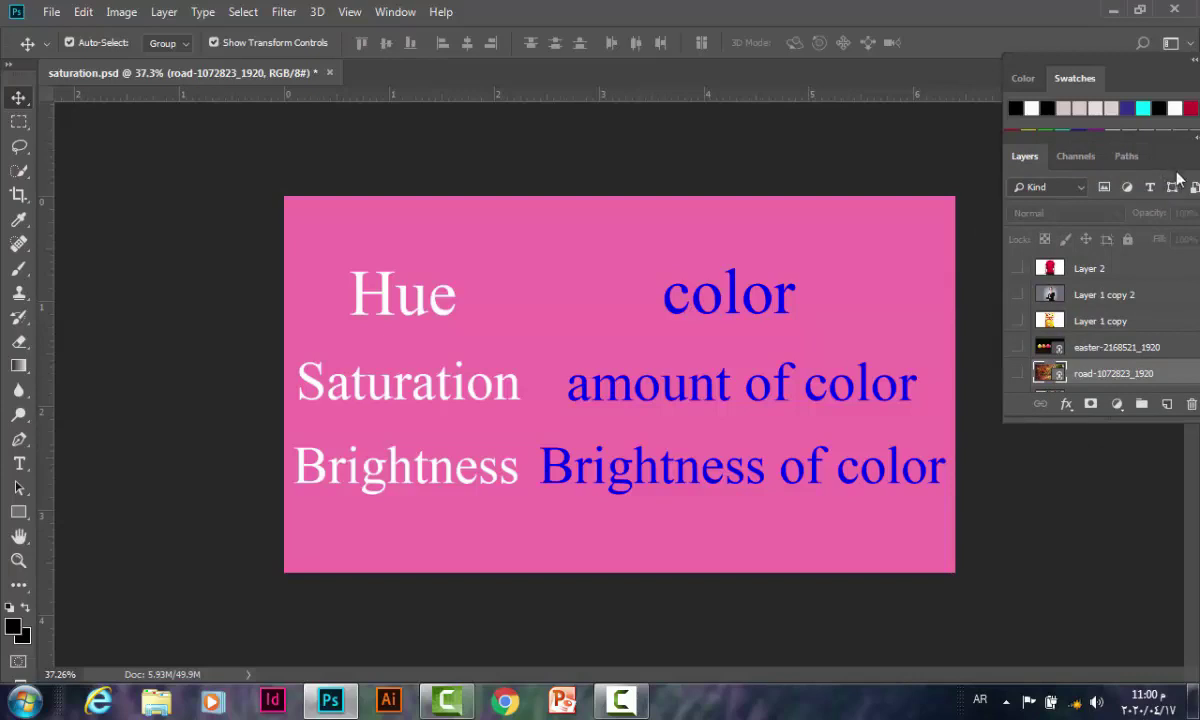
pyautogui.moveTo(1178, 158); pyautogui.dragTo(1173, 357)
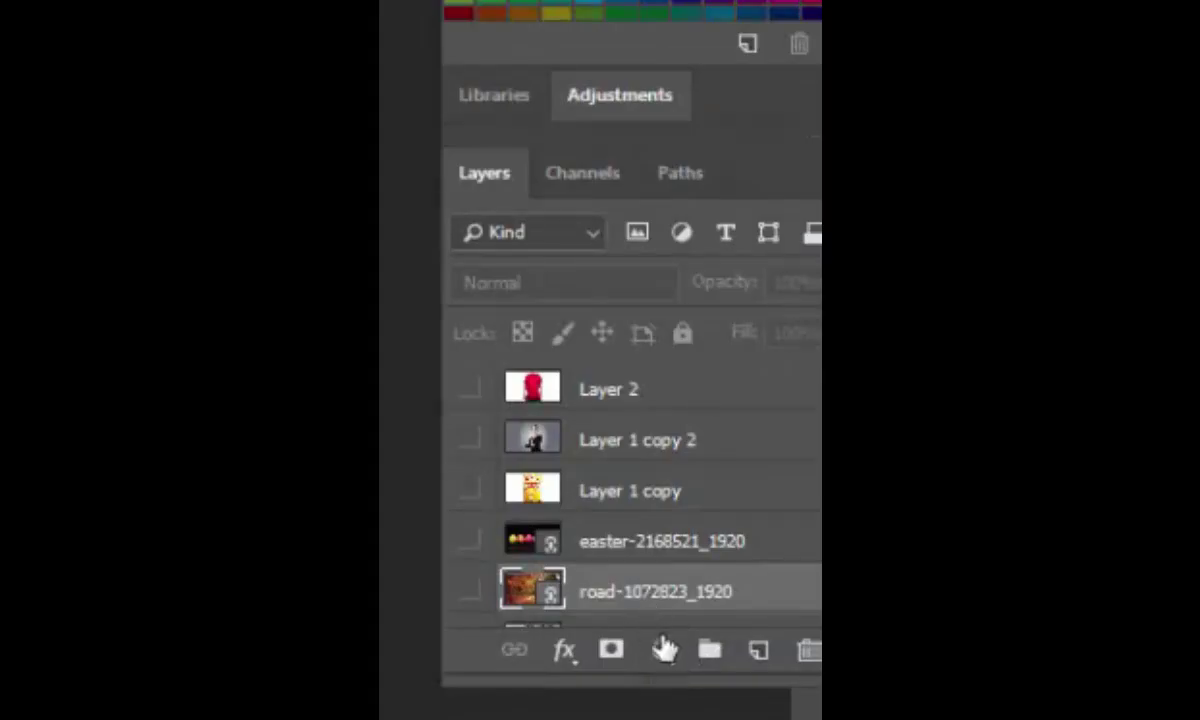
# - Add a Hue/Saturation adjustment layer at Hue +42 and Saturation +100
pyautogui.click(663, 652)
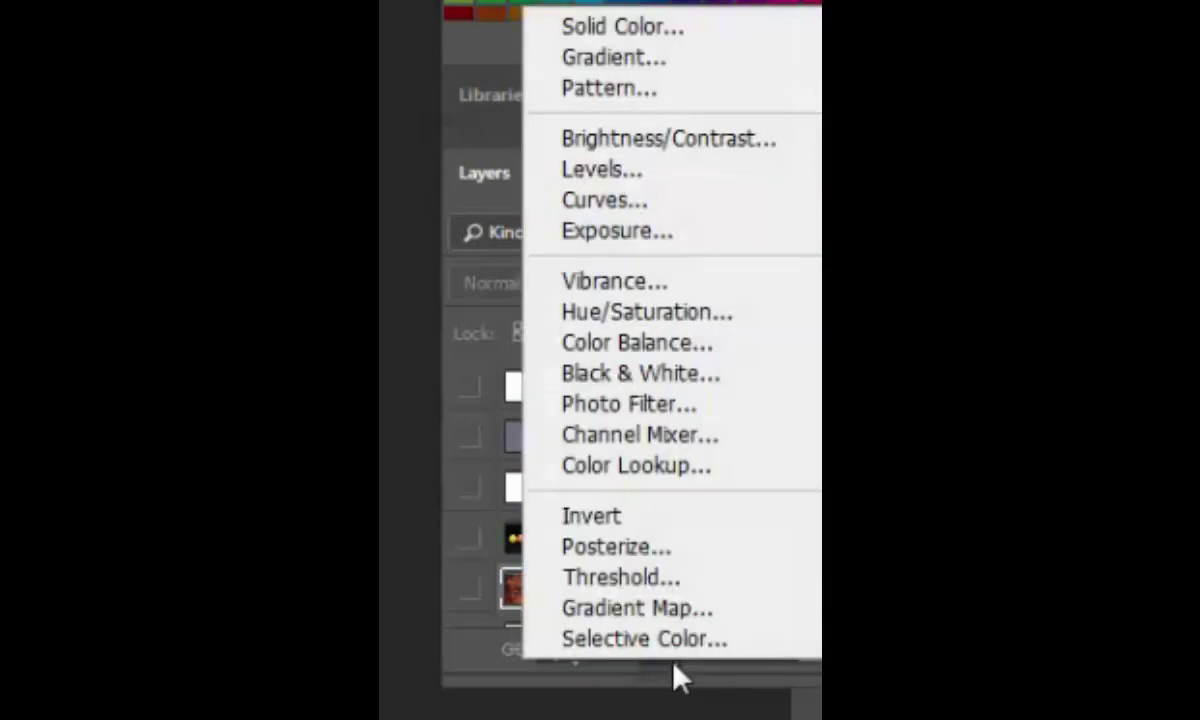
pyautogui.click(663, 315)
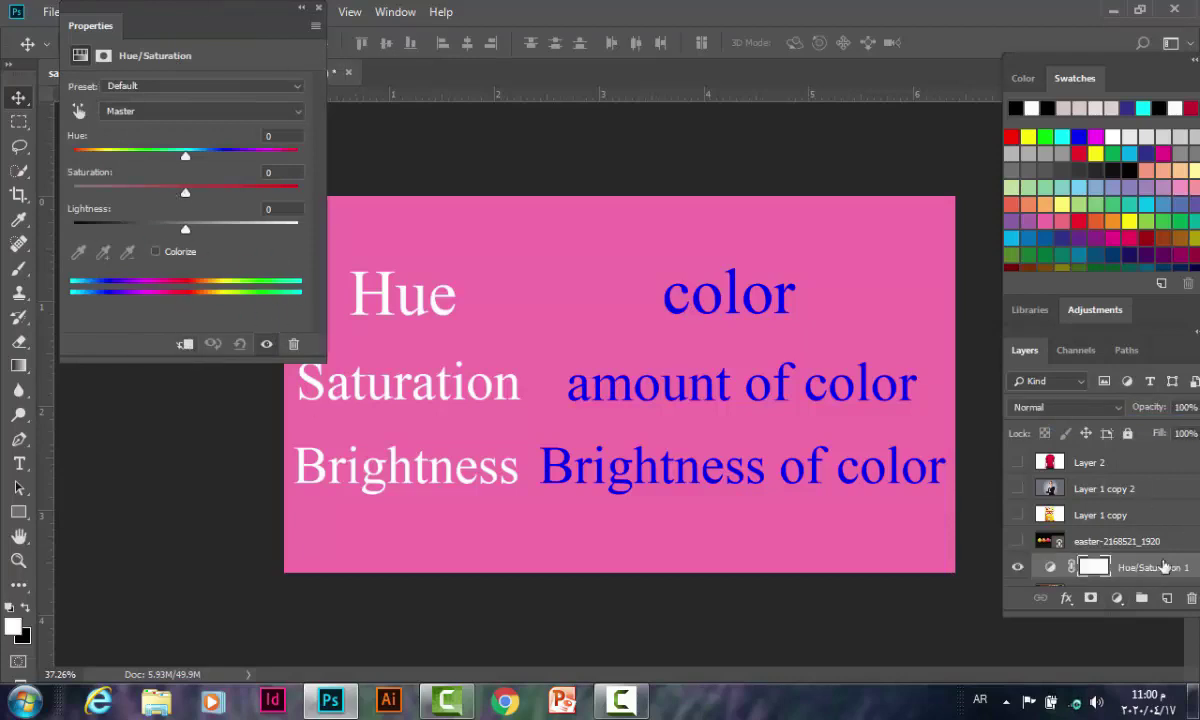
pyautogui.scroll(-2, 1163, 567)
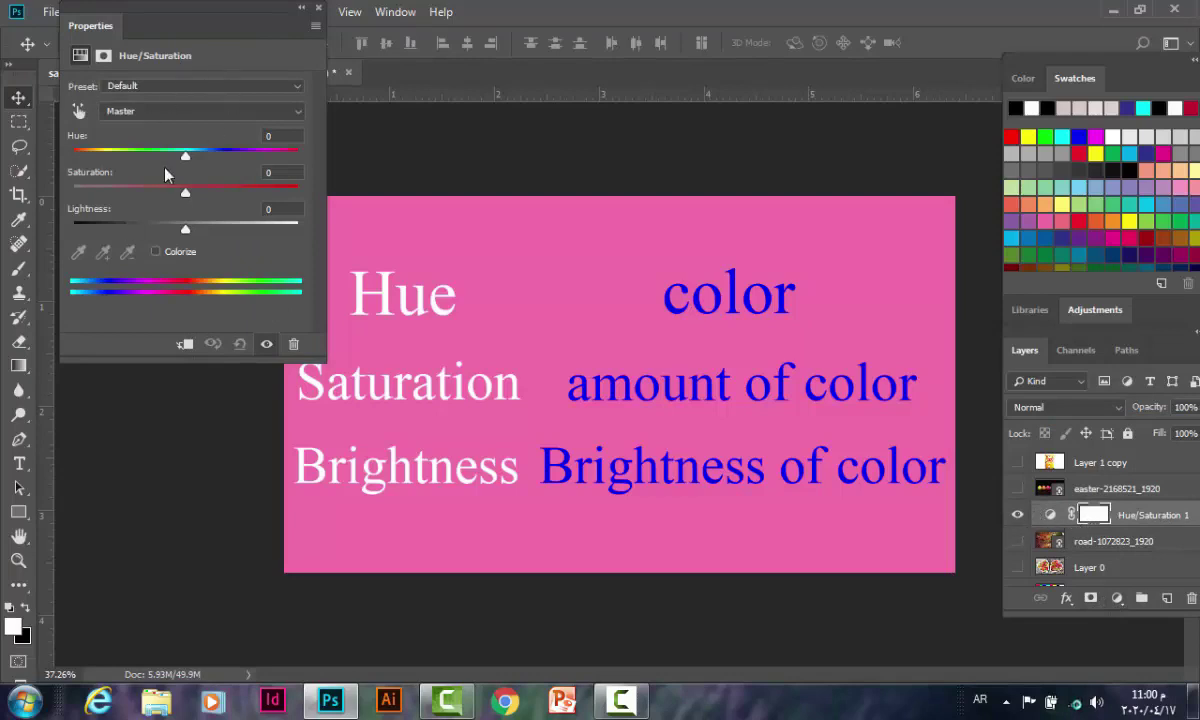
pyautogui.moveTo(185, 160); pyautogui.dragTo(232, 155)
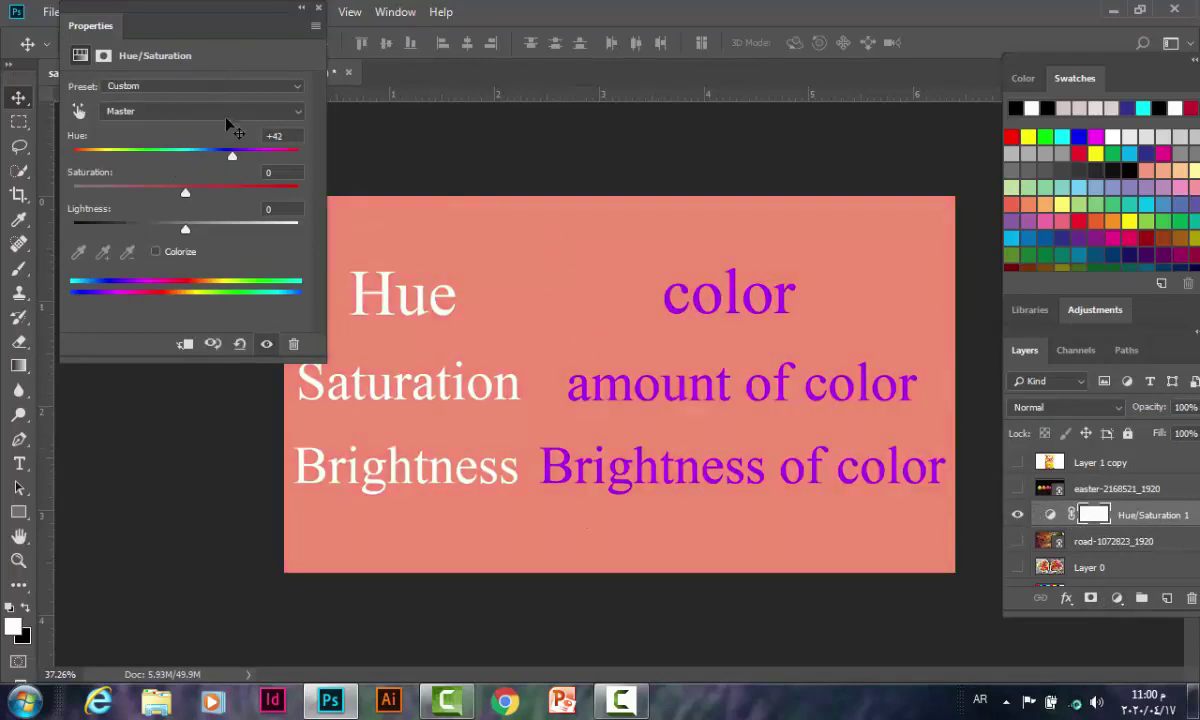
pyautogui.moveTo(189, 198); pyautogui.dragTo(298, 193)
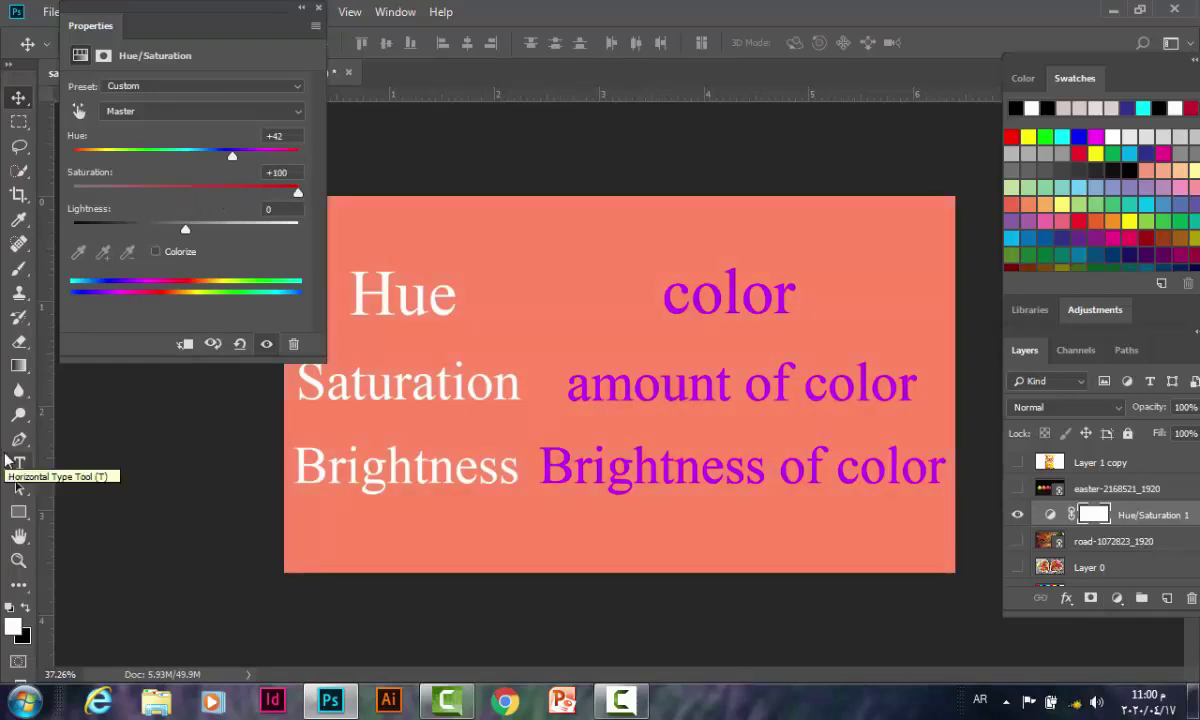
pyautogui.click(392, 275)
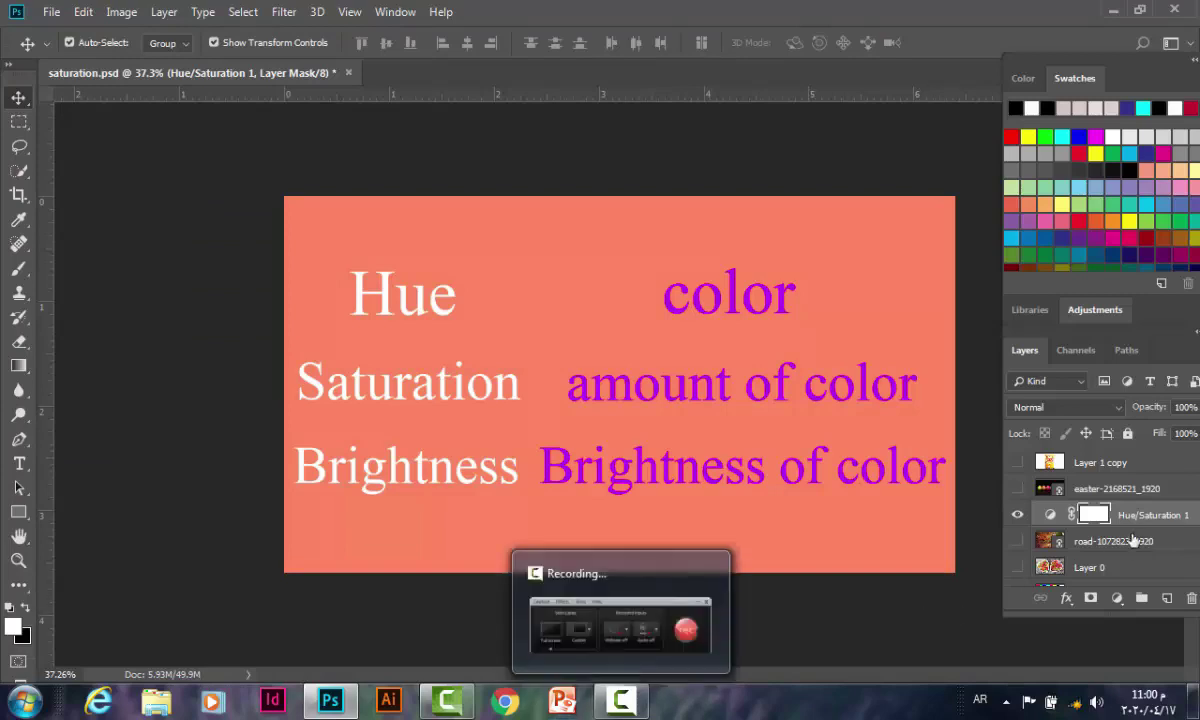
# - Change the Hue/Saturation 1 adjustment to Hue -61 and Saturation -76 for muted lilac
pyautogui.doubleClick(1047, 515)
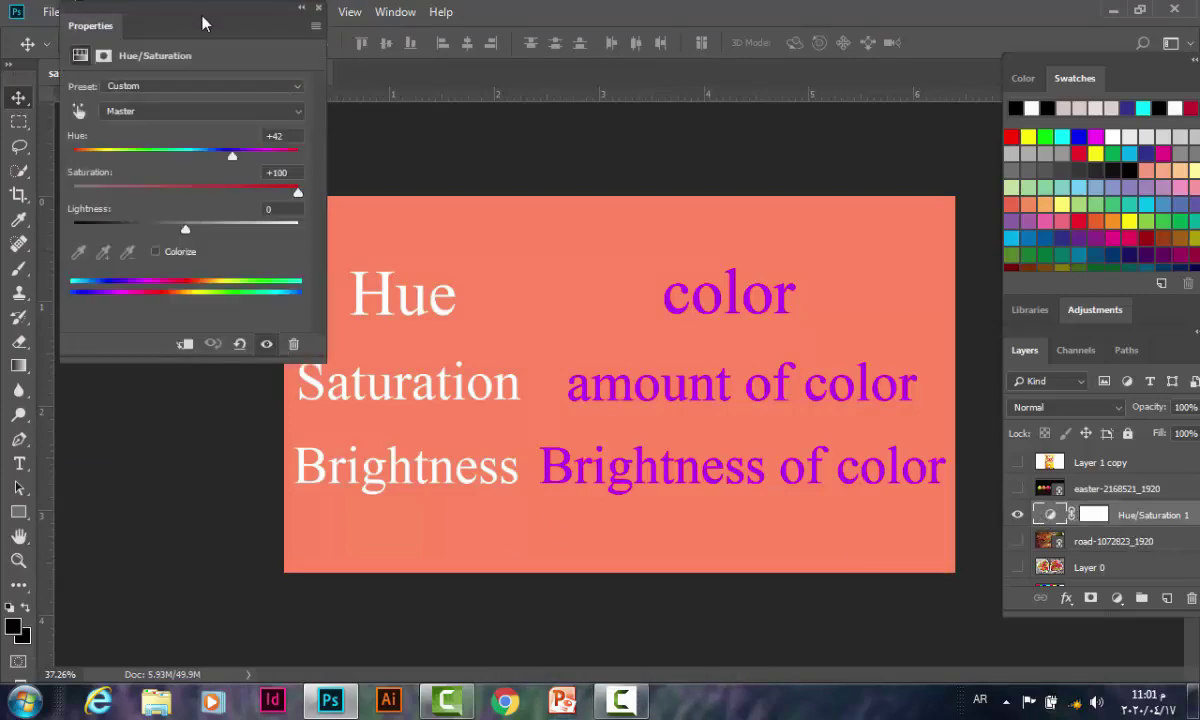
pyautogui.moveTo(203, 22); pyautogui.dragTo(225, 62)
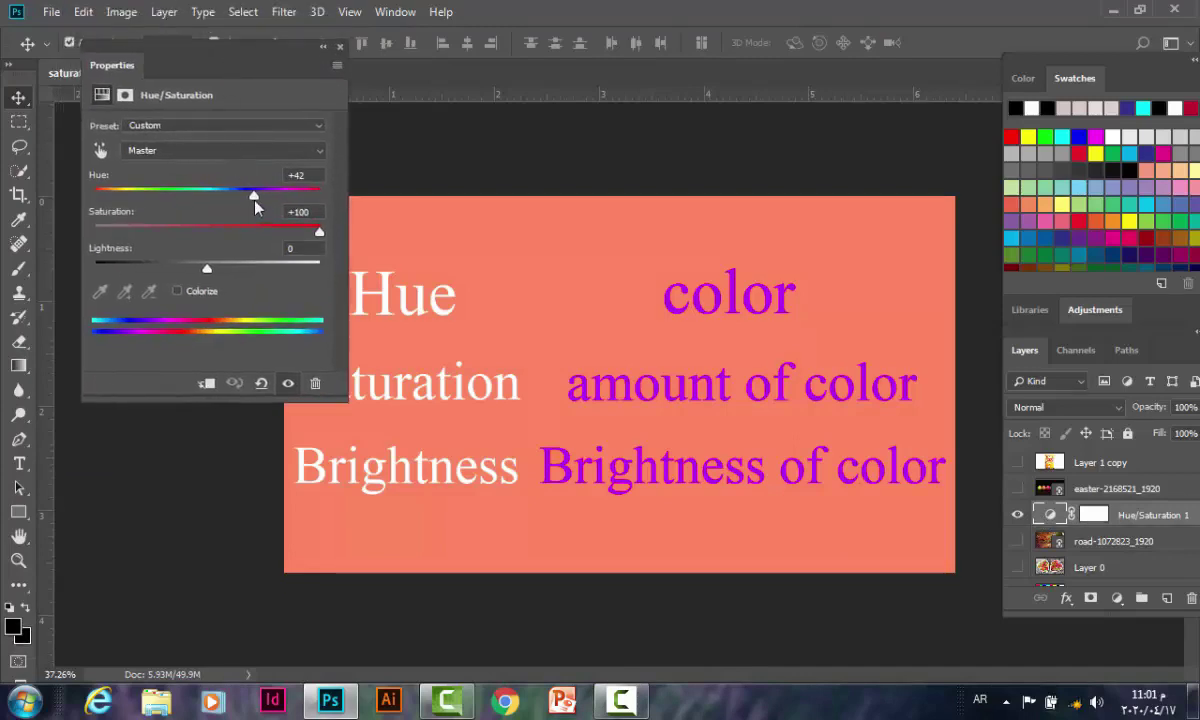
pyautogui.moveTo(255, 205); pyautogui.dragTo(150, 207)
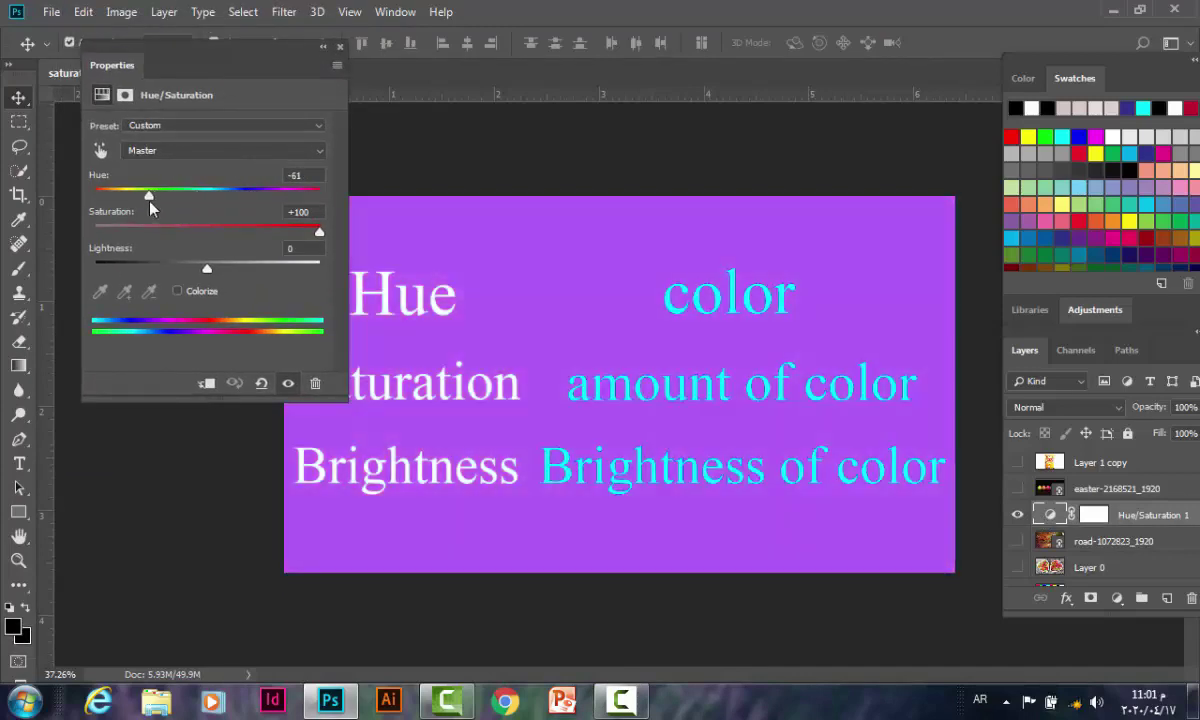
pyautogui.moveTo(319, 232); pyautogui.dragTo(121, 234)
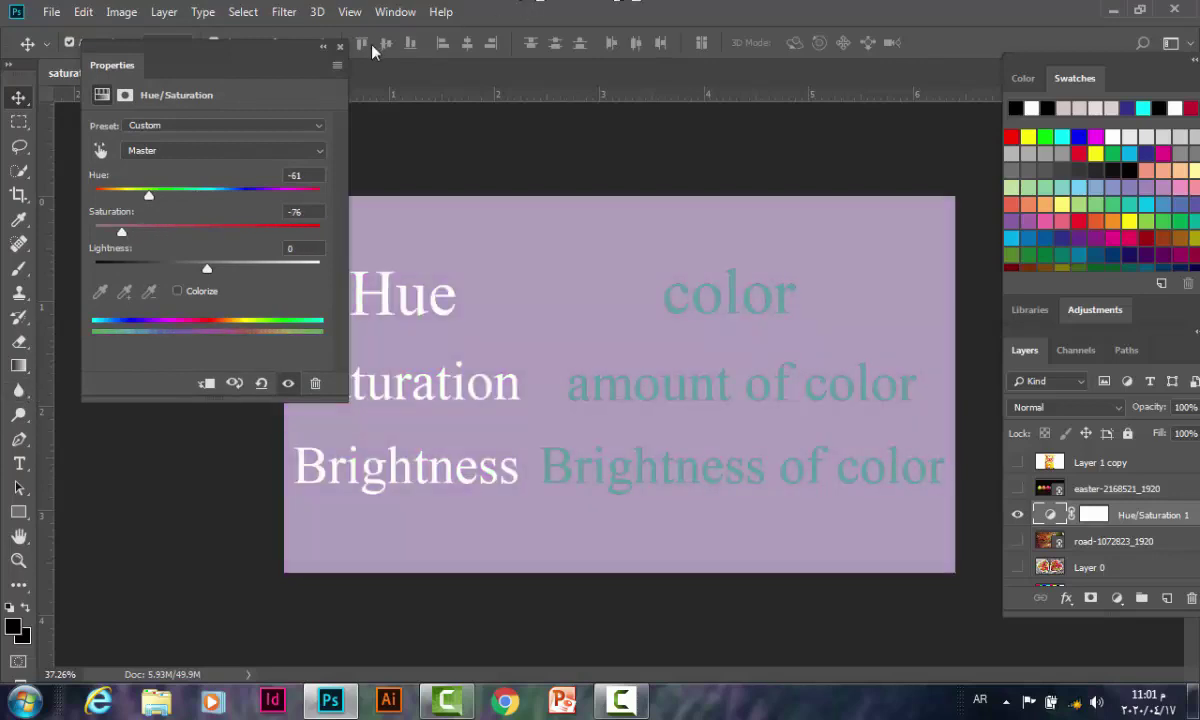
pyautogui.click(340, 47)
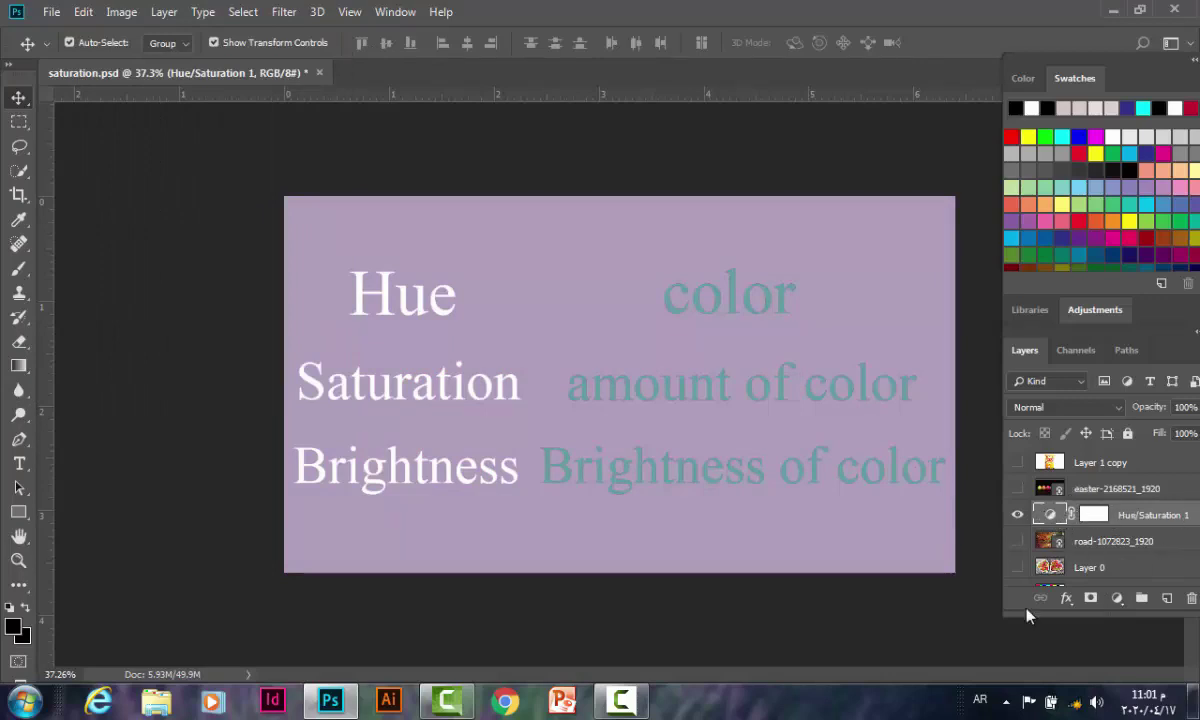
# - Delete the Hue/Saturation 1 adjustment layer and select the Brightness of color layer
pyautogui.moveTo(1145, 515); pyautogui.dragTo(1191, 597)
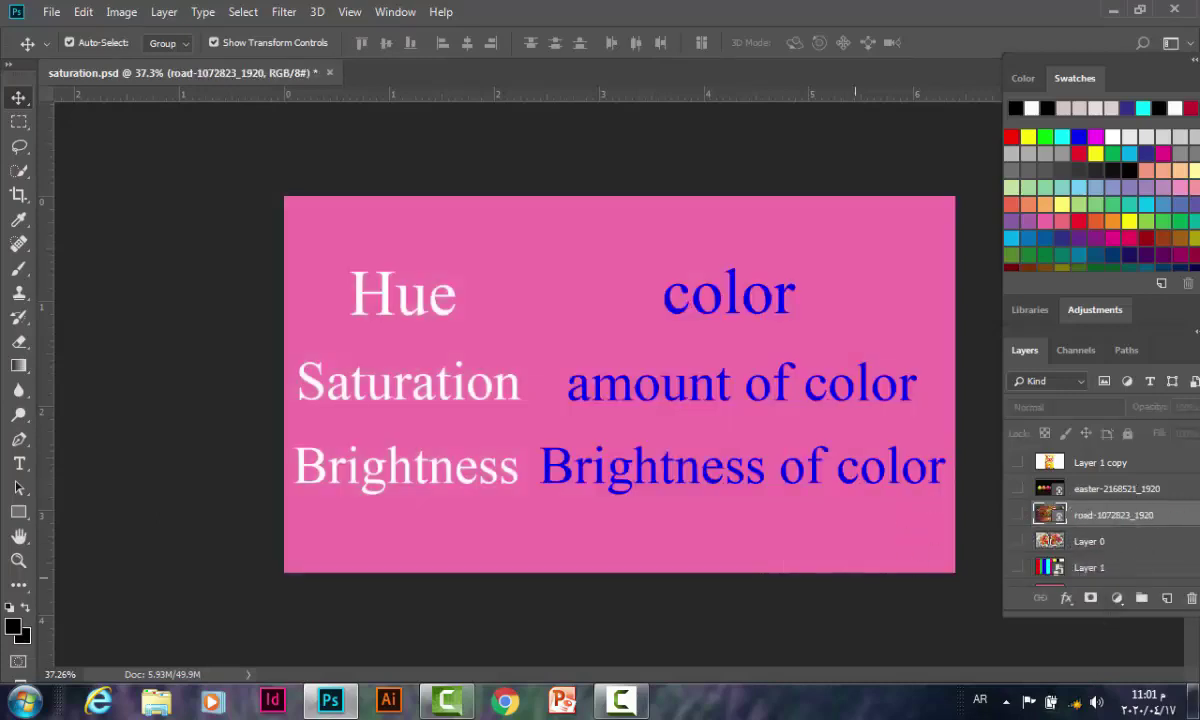
pyautogui.click(122, 12)
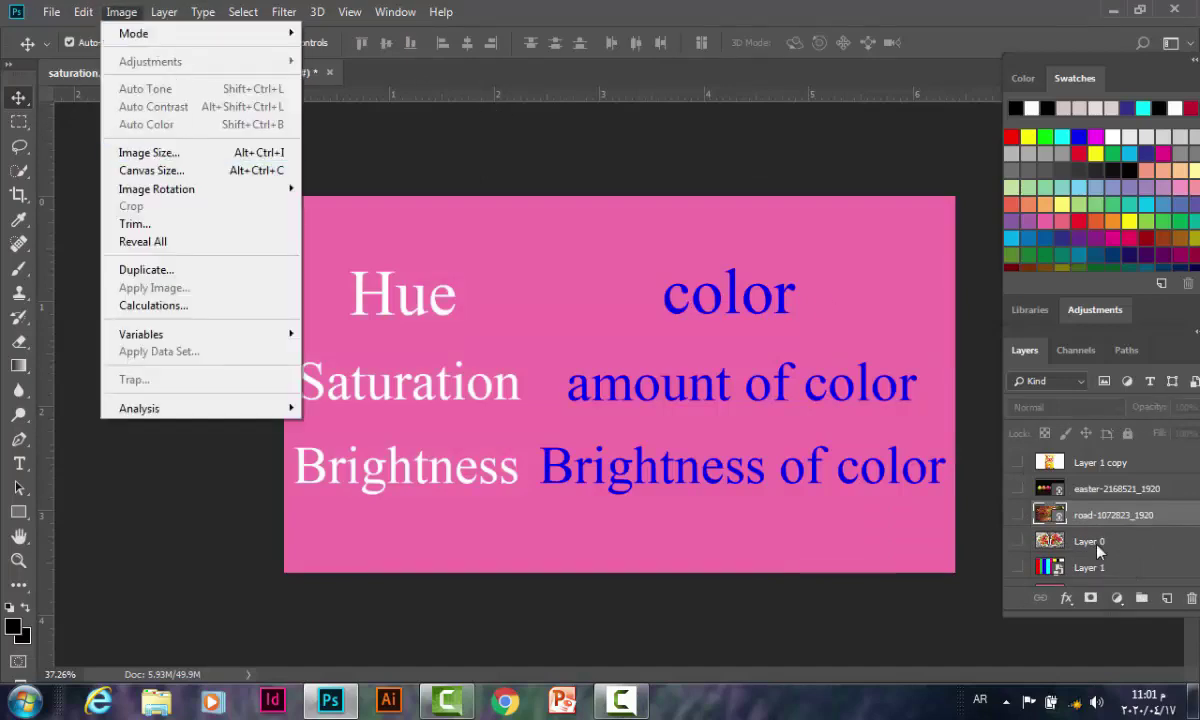
pyautogui.click(1090, 545)
pyautogui.click(1090, 567)
pyautogui.scroll(-2, 1110, 550)
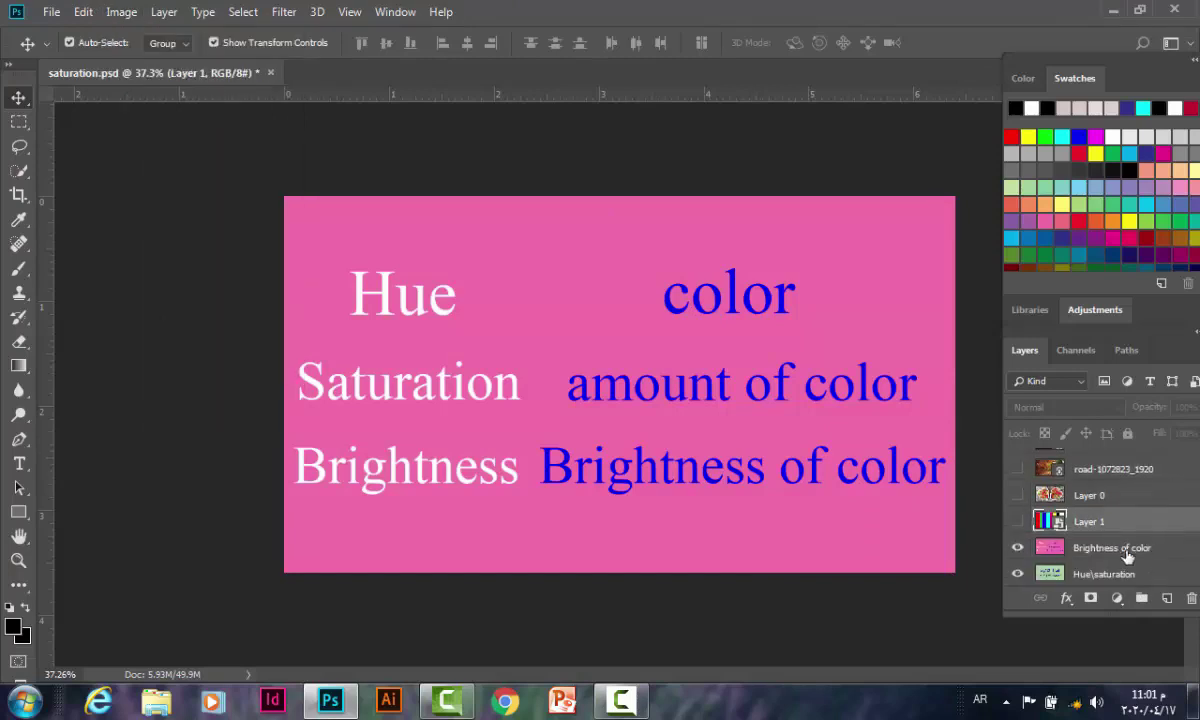
pyautogui.click(1050, 547)
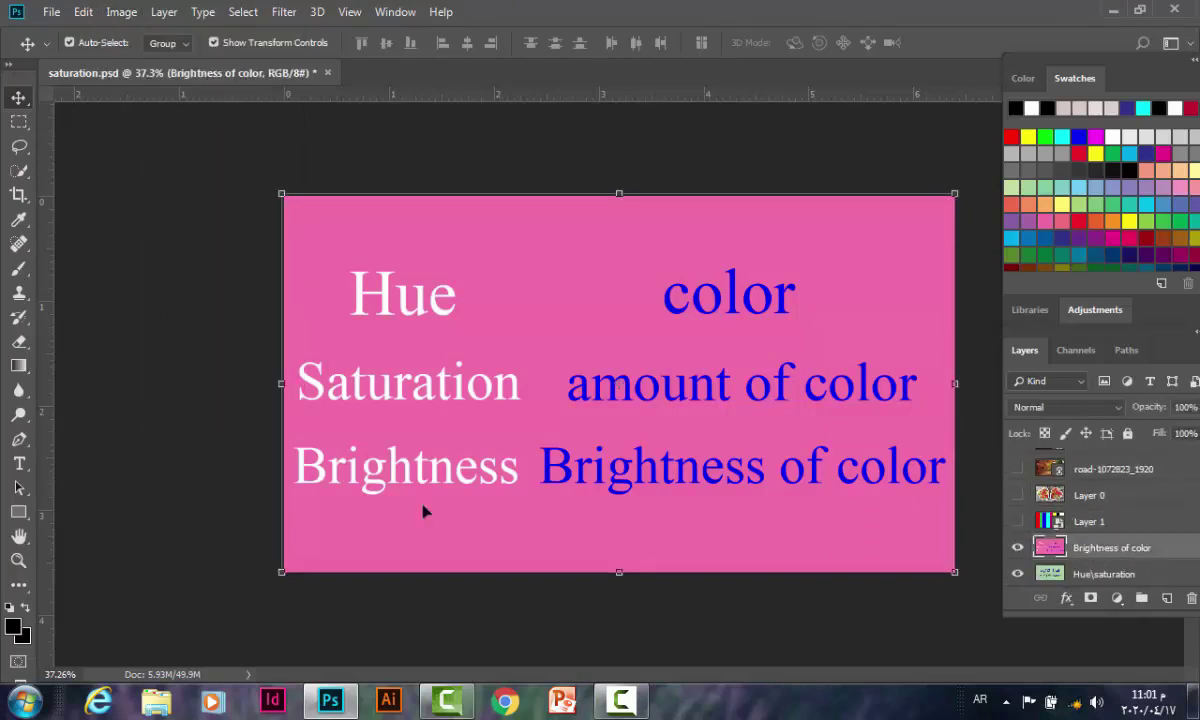
# - Apply Hue +34, Saturation +65, Lightness -18 directly to the layer, turning it red
pyautogui.click(118, 12)
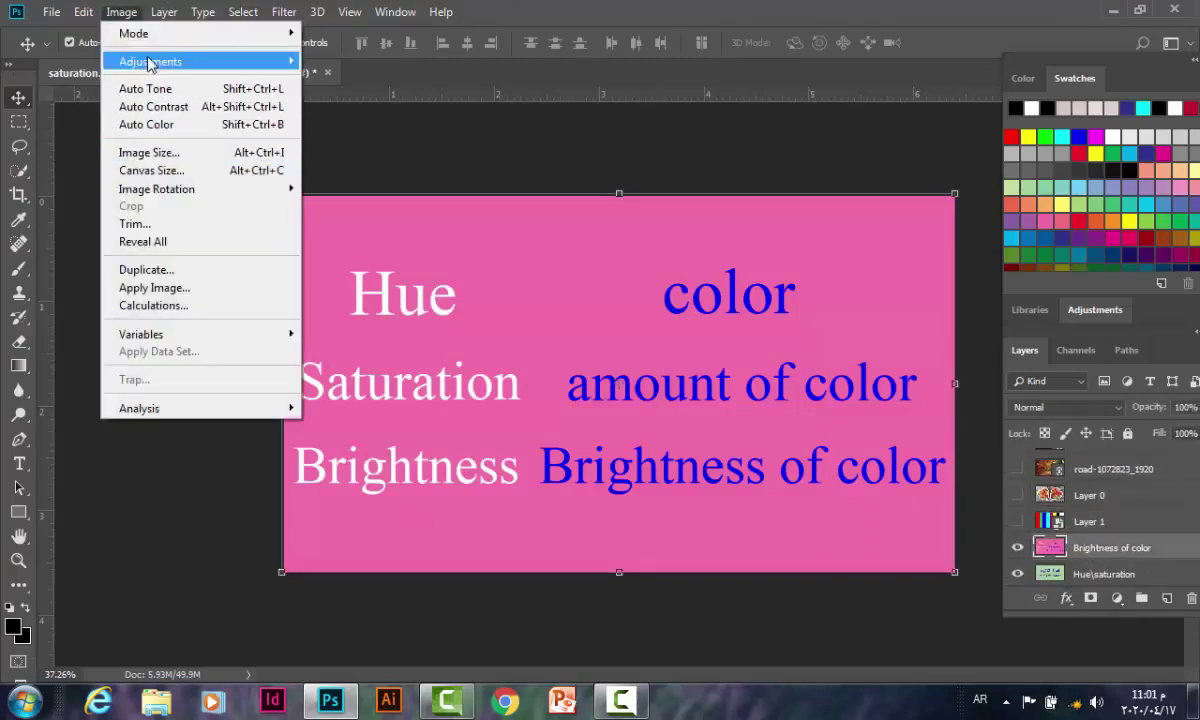
pyautogui.moveTo(150, 61)
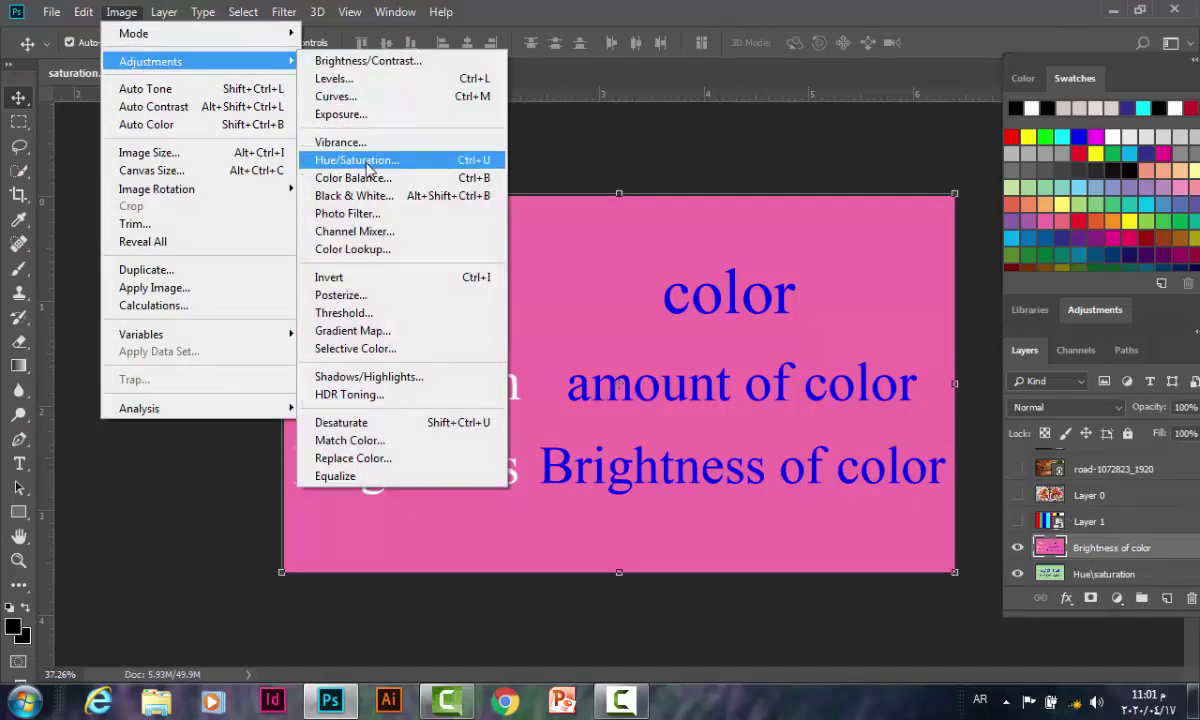
pyautogui.click(368, 168)
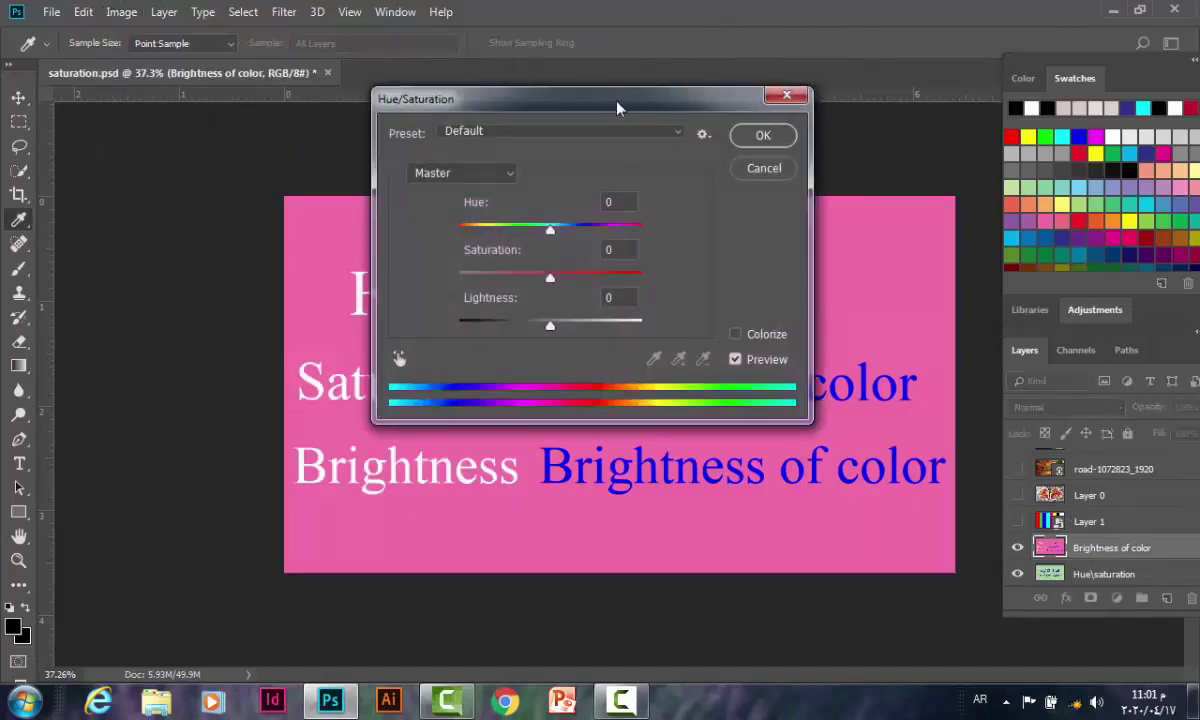
pyautogui.moveTo(616, 107); pyautogui.dragTo(240, 86)
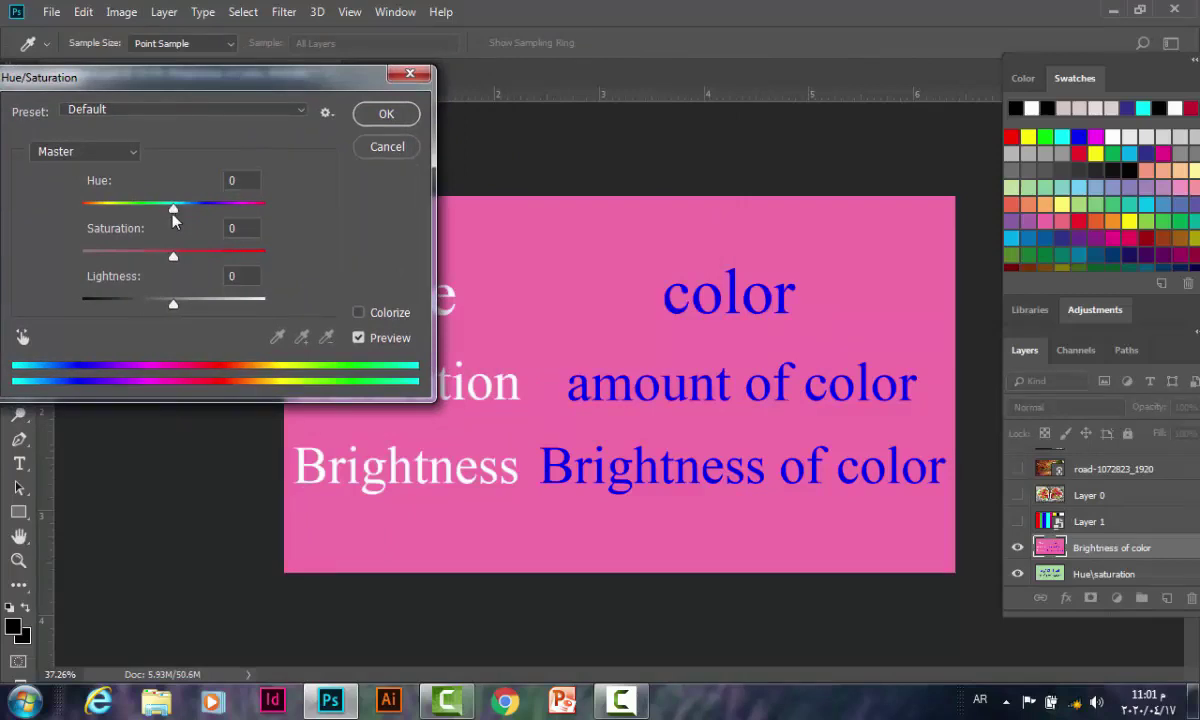
pyautogui.moveTo(172, 205); pyautogui.dragTo(204, 208)
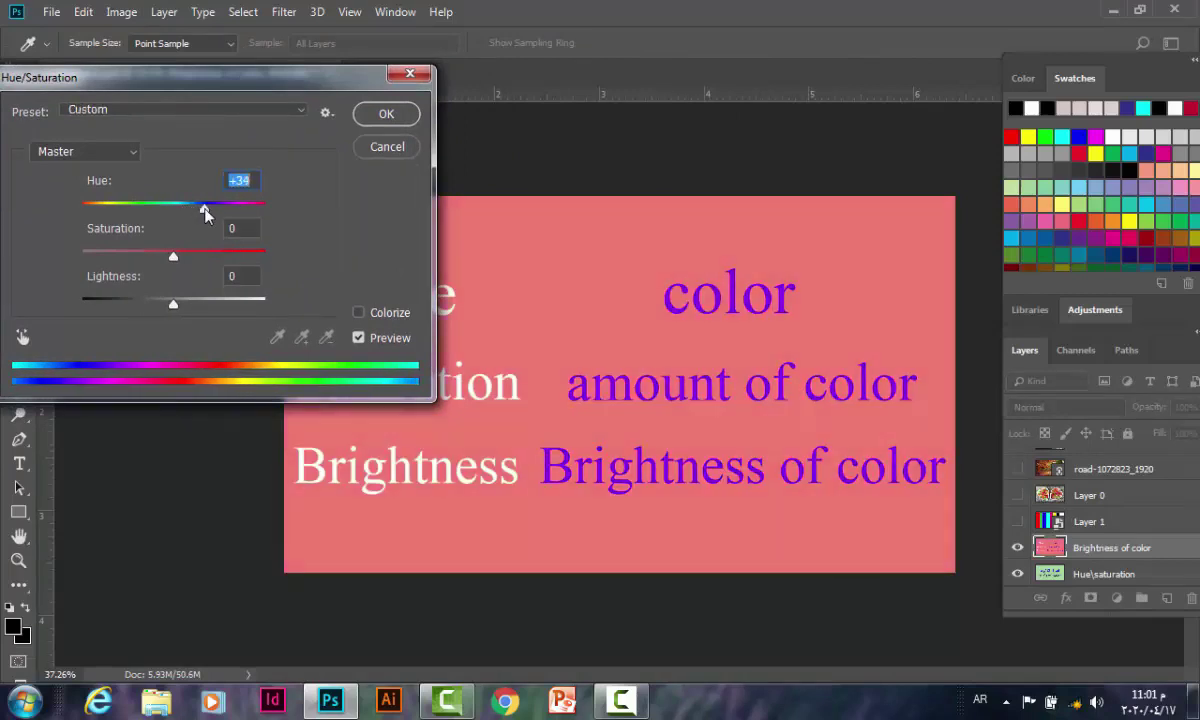
pyautogui.moveTo(173, 256); pyautogui.dragTo(236, 262)
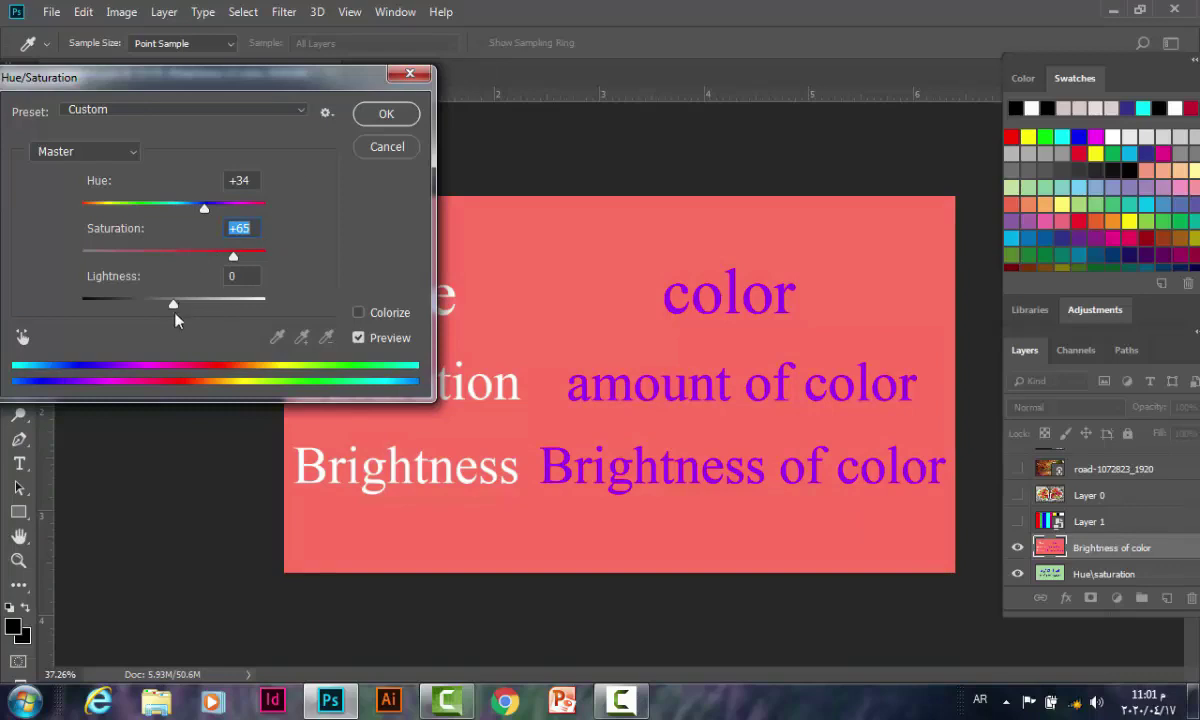
pyautogui.moveTo(177, 302)
pyautogui.mouseDown()
pyautogui.moveTo(231, 300)
pyautogui.moveTo(156, 303)
pyautogui.mouseUp()
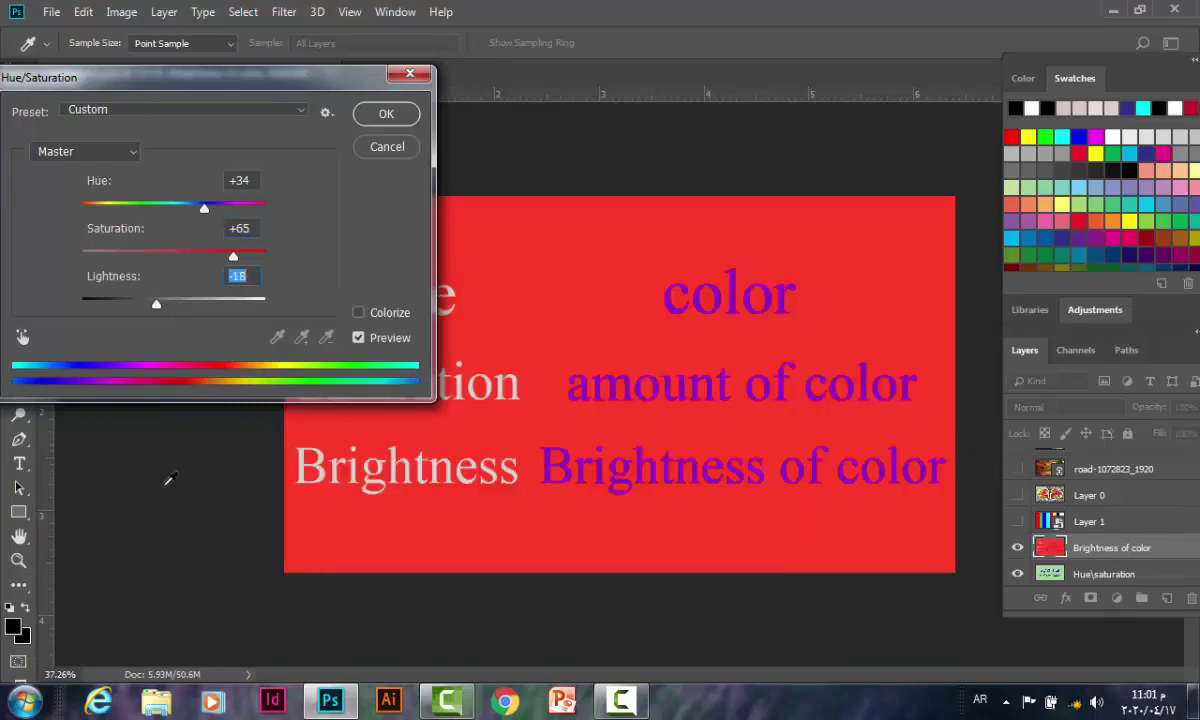
pyautogui.click(398, 122)
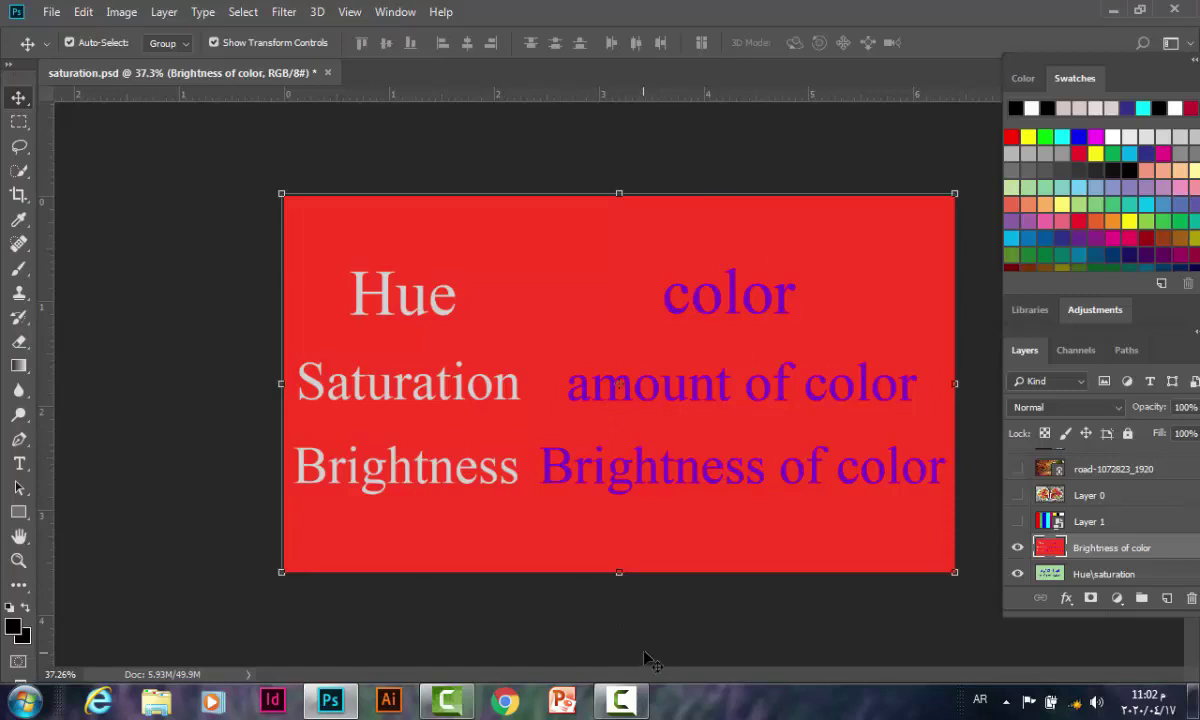
pyautogui.click(1116, 598)
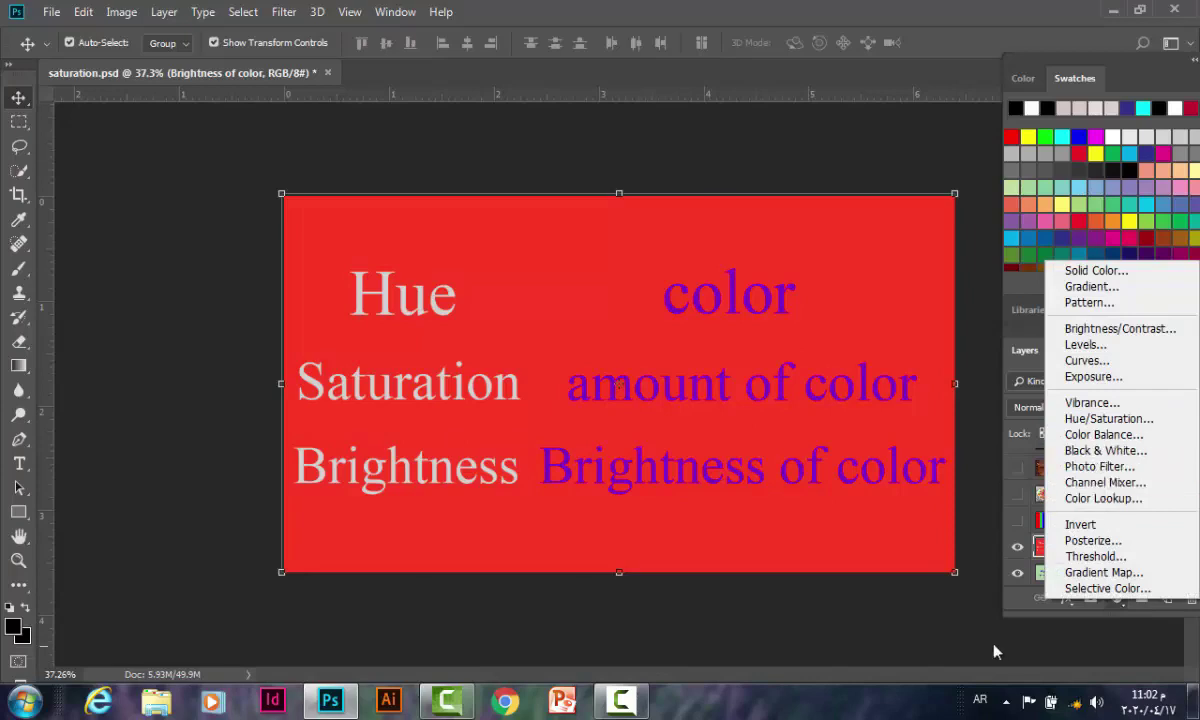
# - Undo the red recolouring and convert the Brightness of color layer to a smart object
pyautogui.click(940, 650)
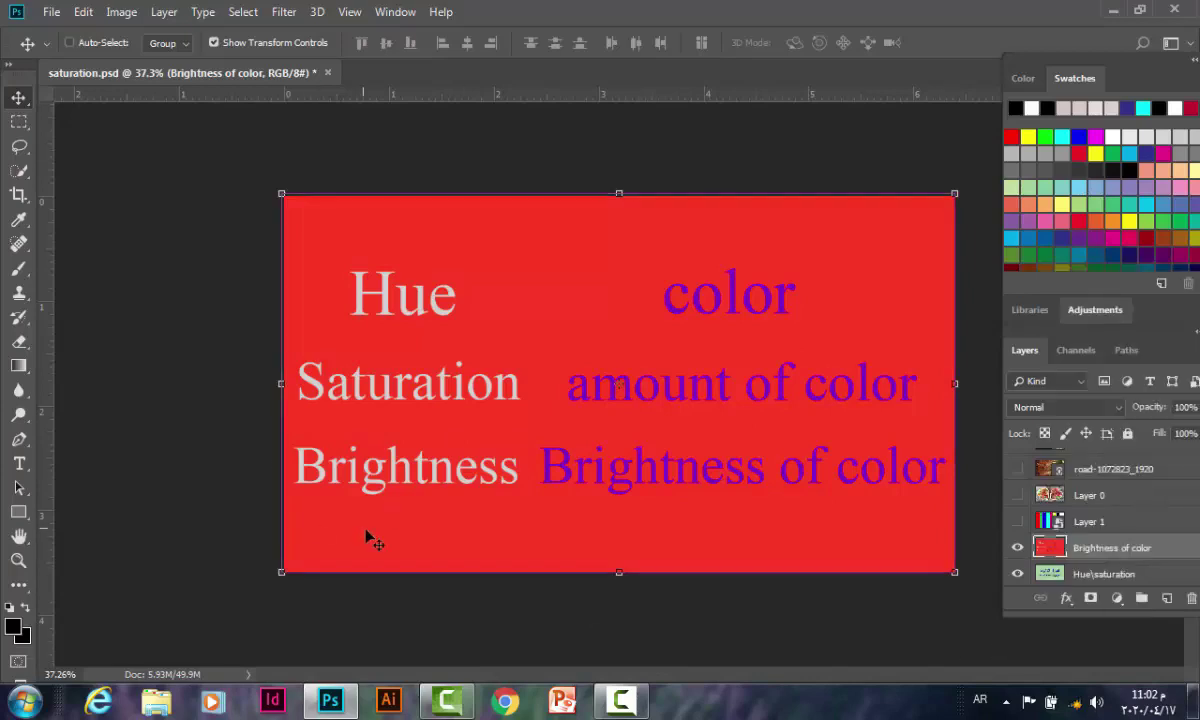
pyautogui.hotkey('ctrl', 'z')
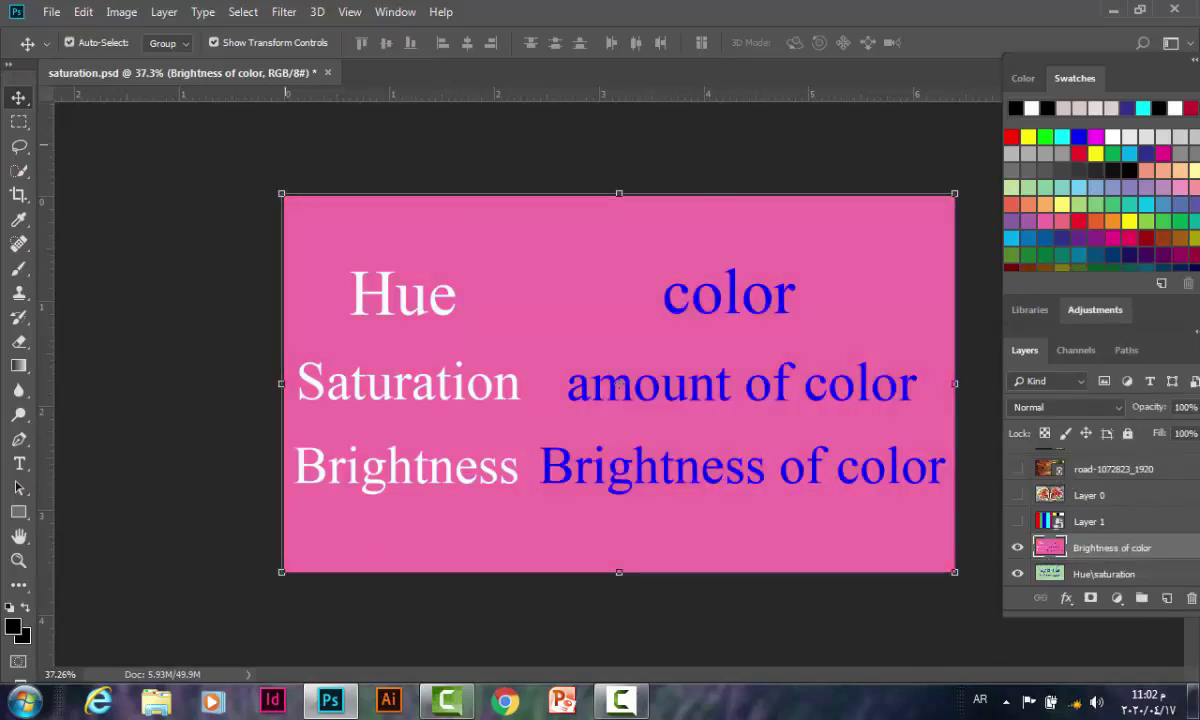
pyautogui.click(121, 12)
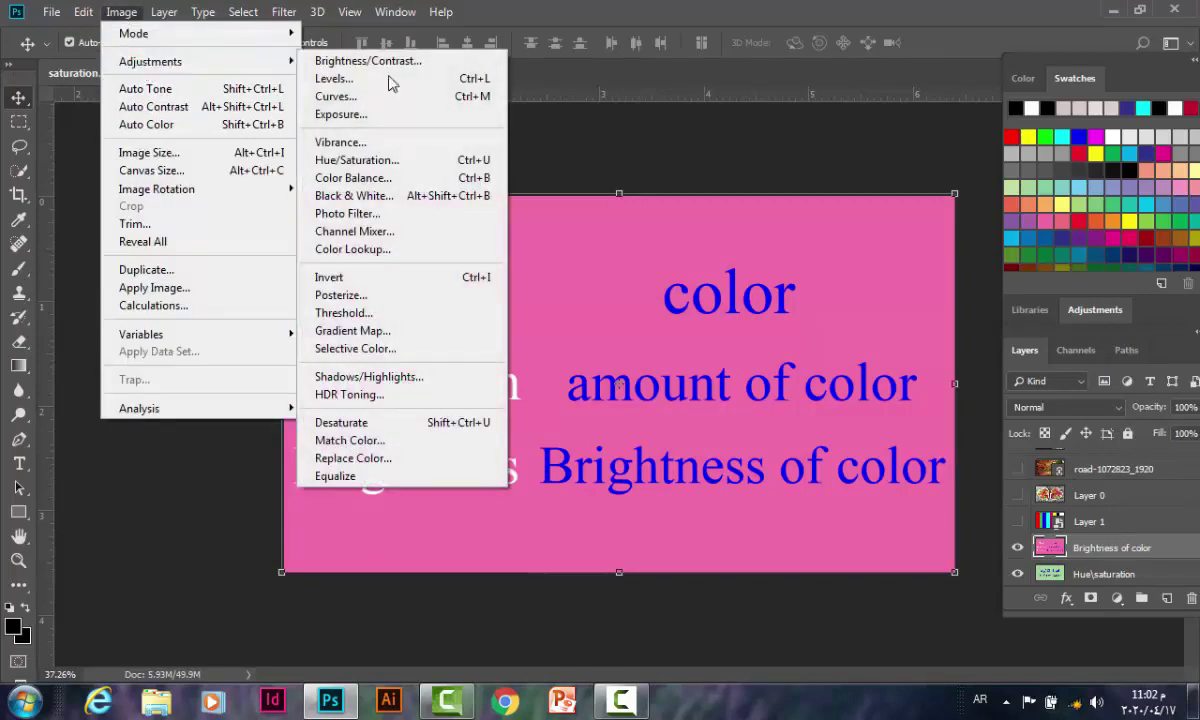
pyautogui.moveTo(150, 61)
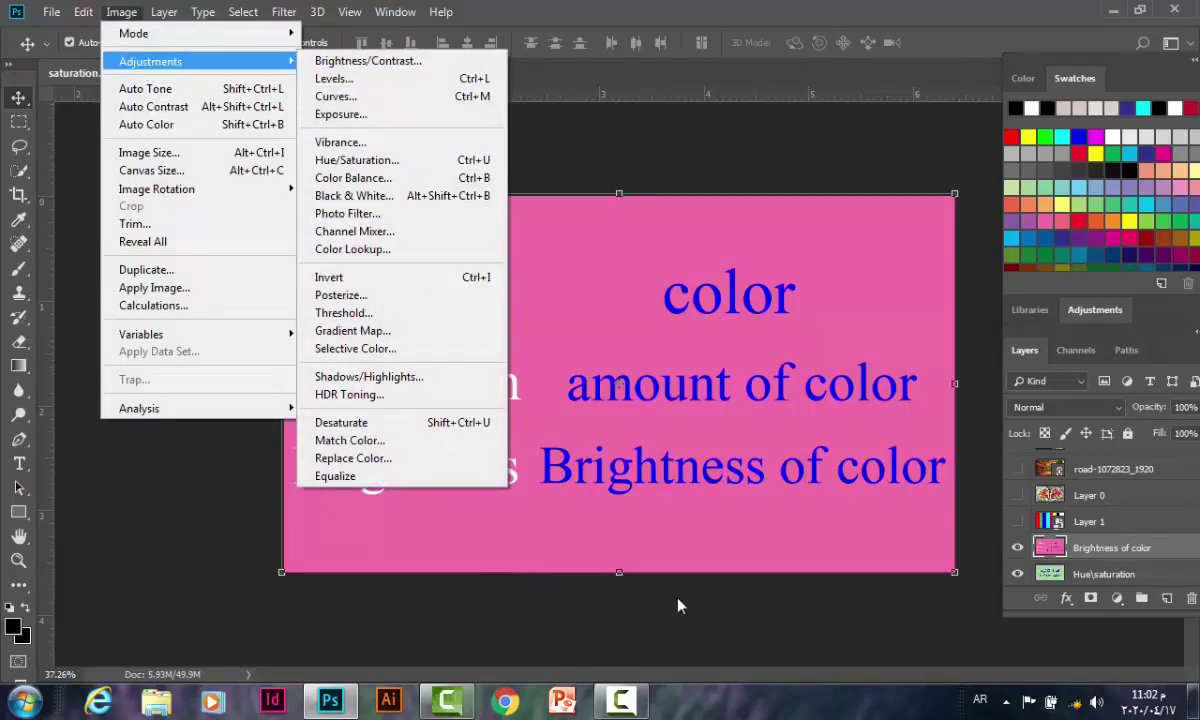
pyautogui.click(635, 560)
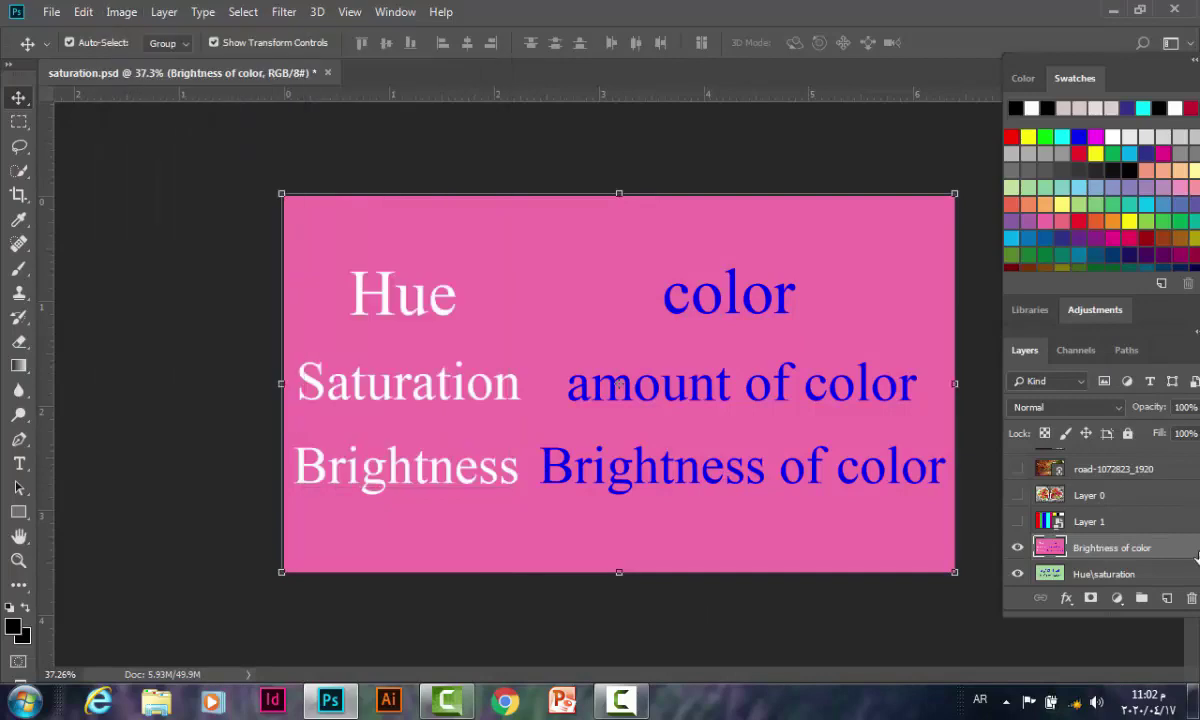
pyautogui.rightClick(1093, 549)
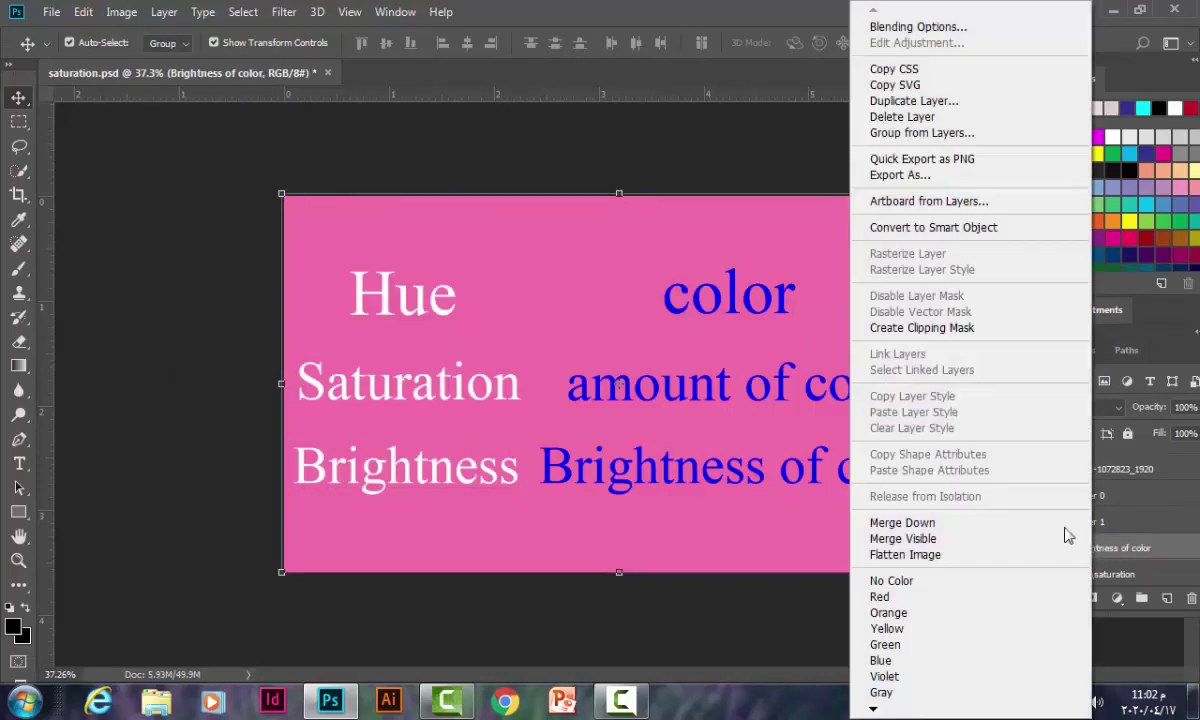
pyautogui.click(983, 230)
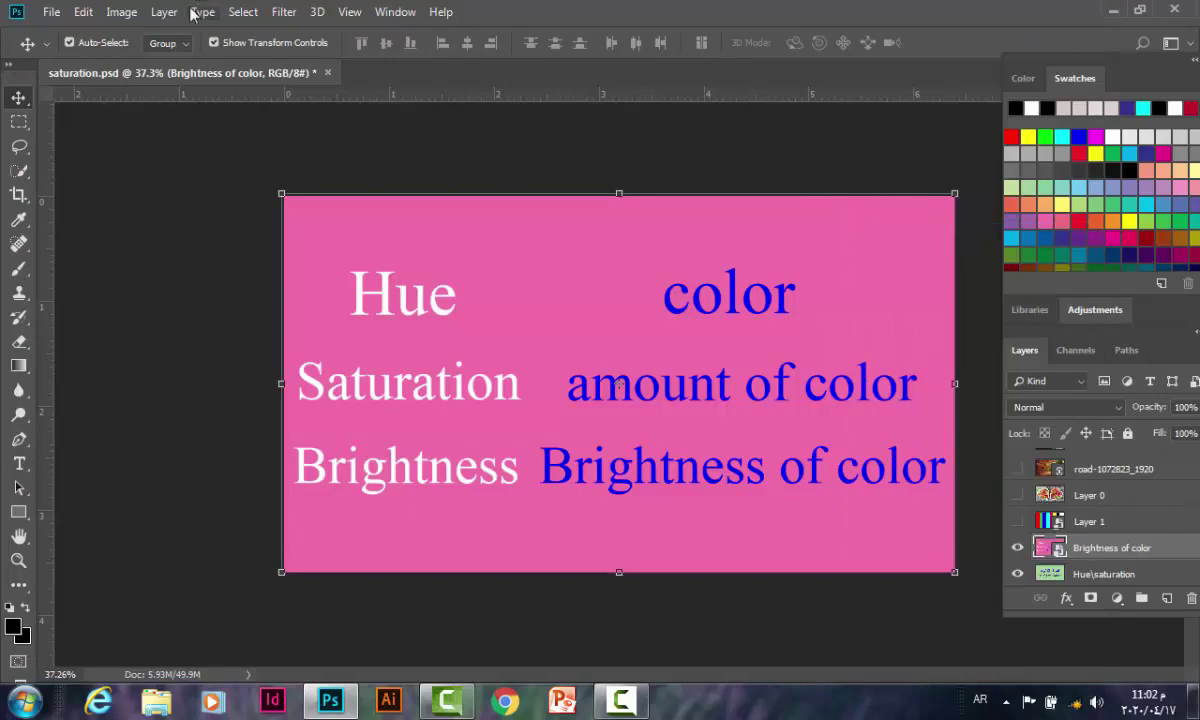
# - Apply a Hue/Saturation smart filter with Hue +102 for yellow-green
pyautogui.click(124, 14)
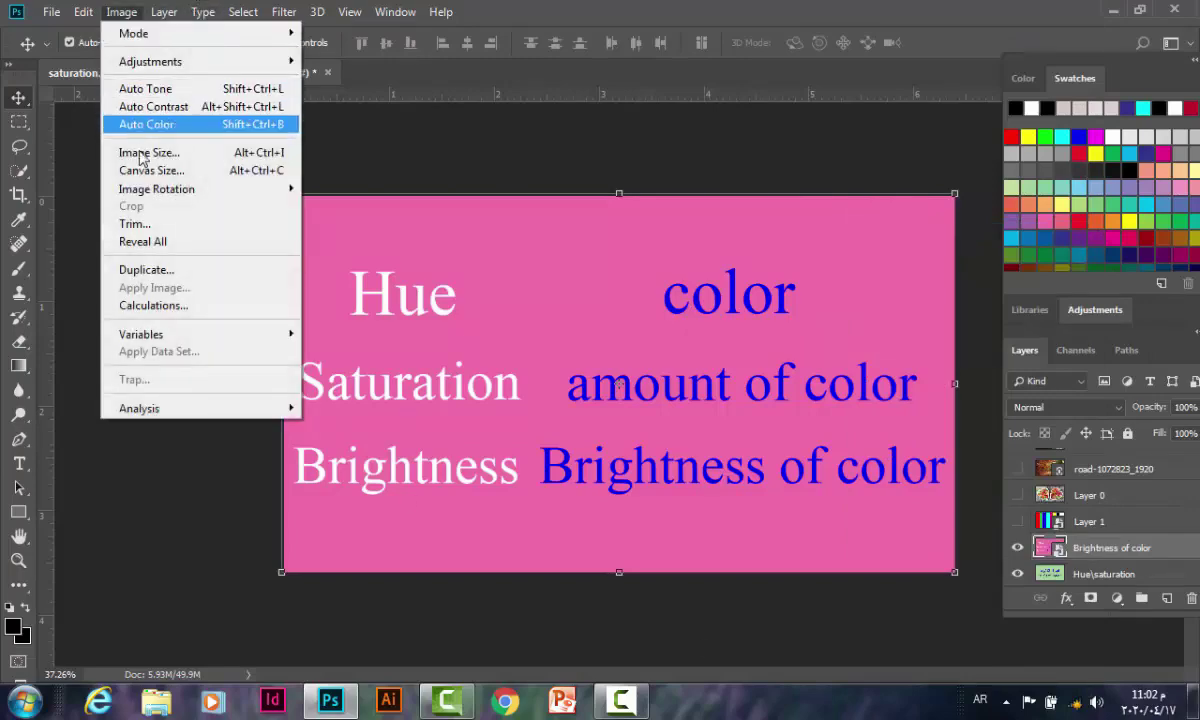
pyautogui.moveTo(150, 61)
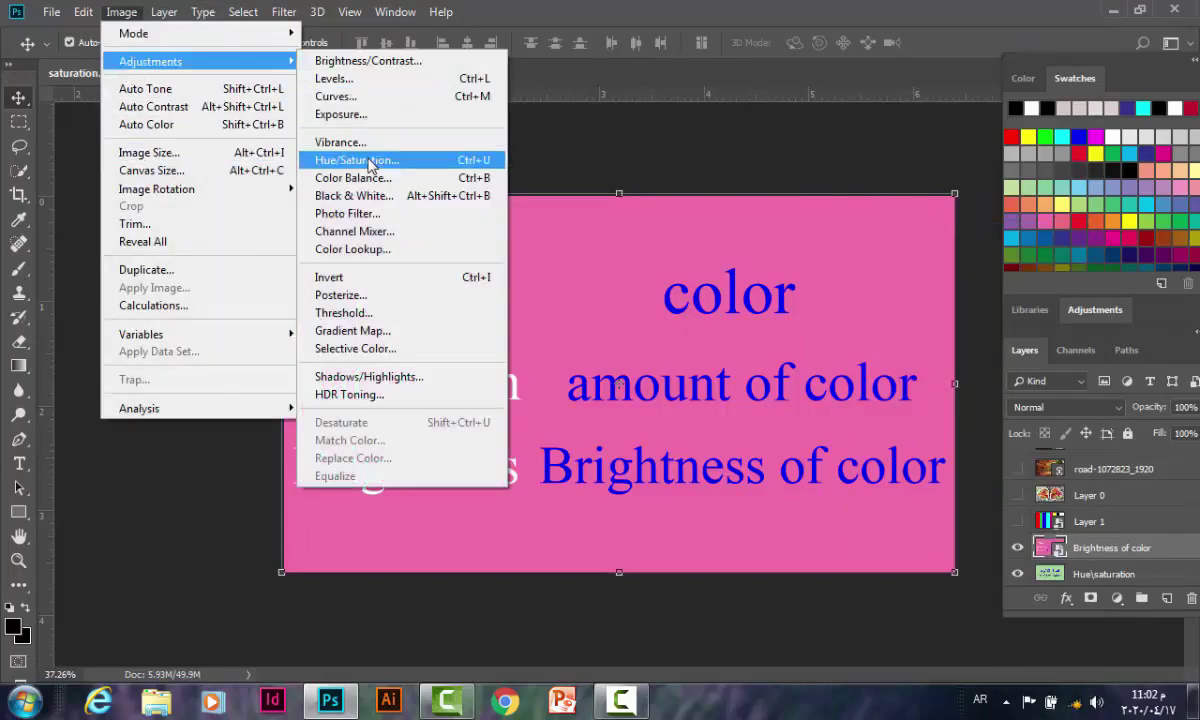
pyautogui.click(360, 160)
pyautogui.moveTo(551, 230); pyautogui.dragTo(613, 230)
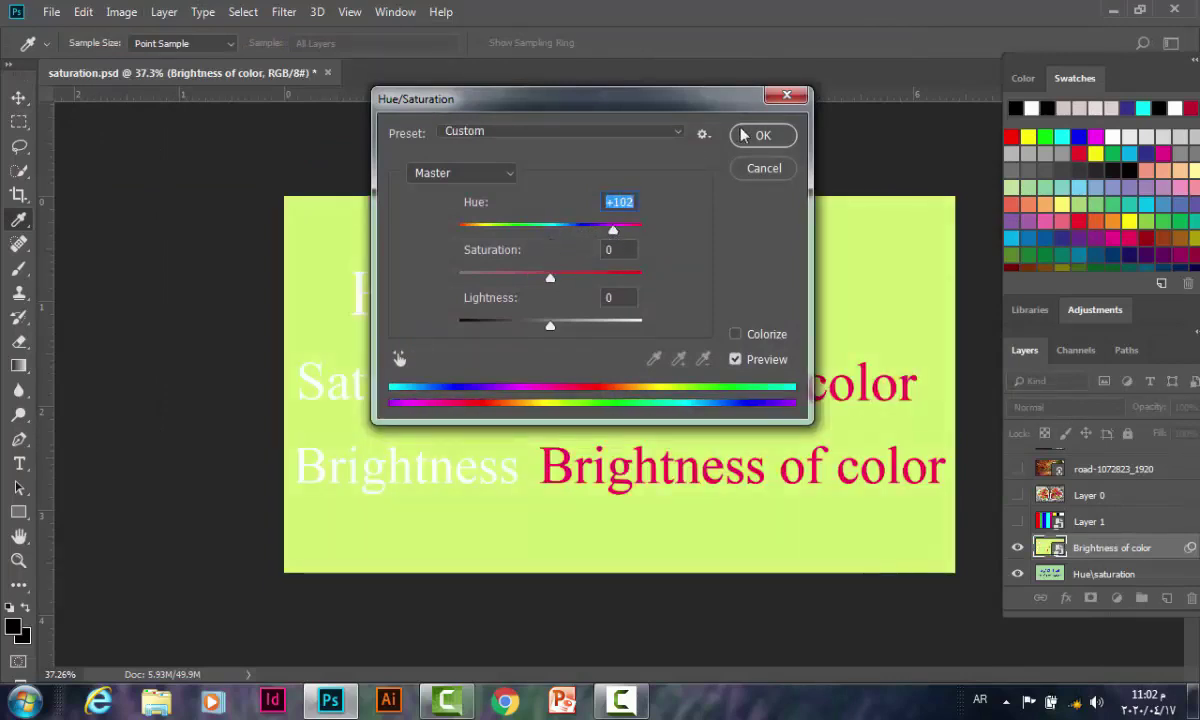
pyautogui.click(763, 135)
pyautogui.scroll(-1, 1137, 575)
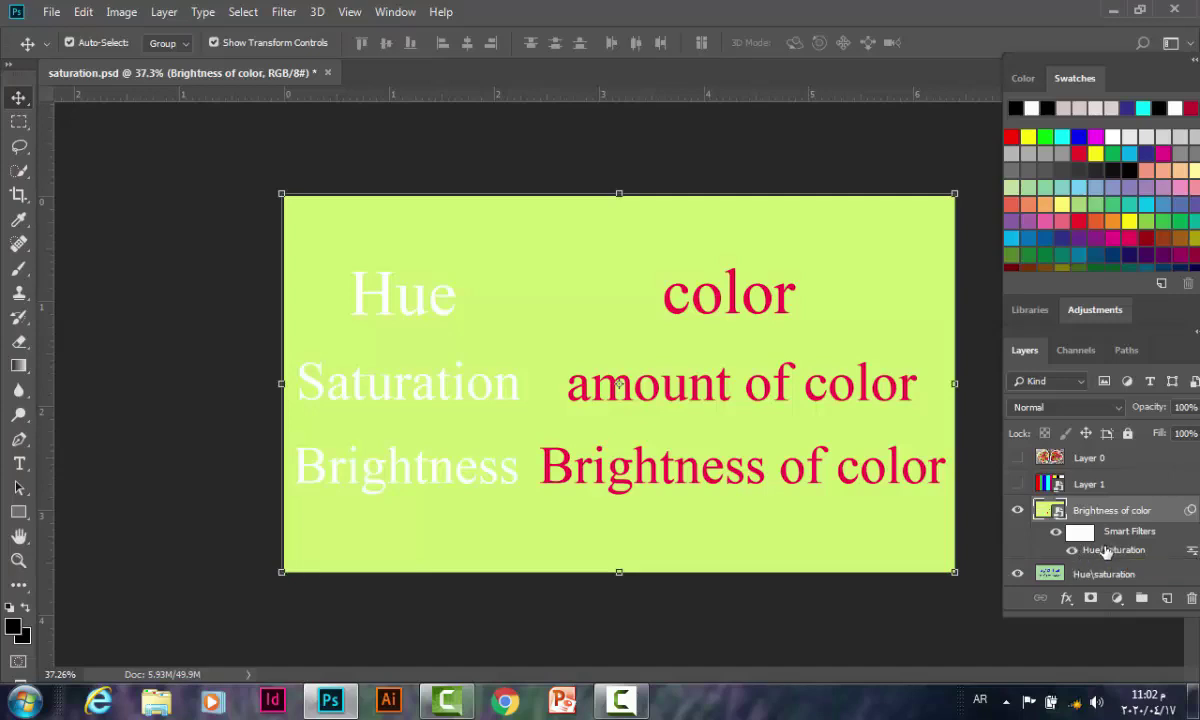
# - Edit the smart filter's hue to -32, making the slide magenta with blue text
pyautogui.doubleClick(1110, 550)
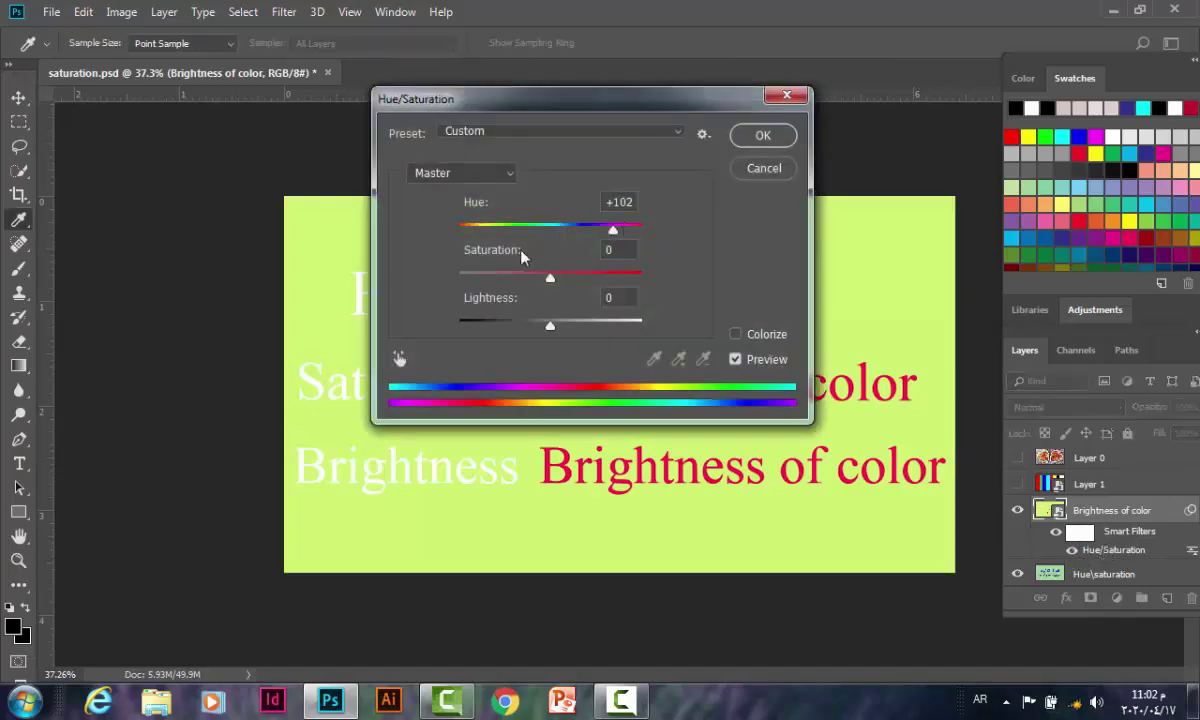
pyautogui.moveTo(613, 230); pyautogui.dragTo(520, 232)
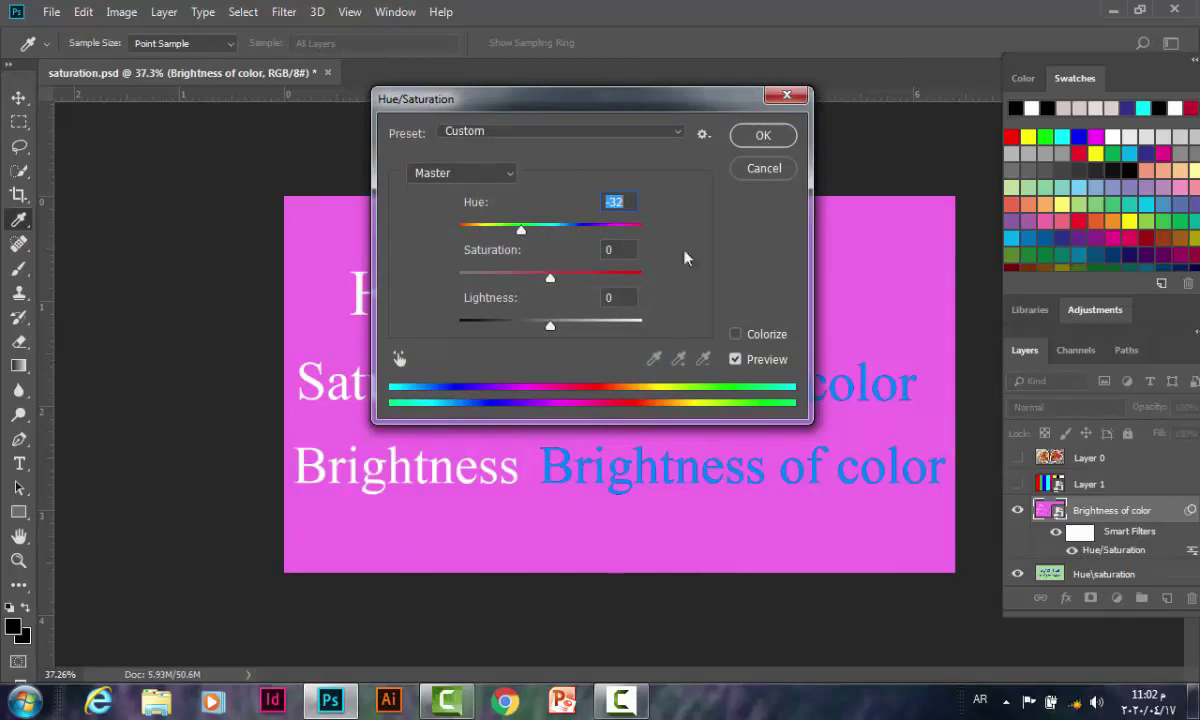
pyautogui.click(757, 136)
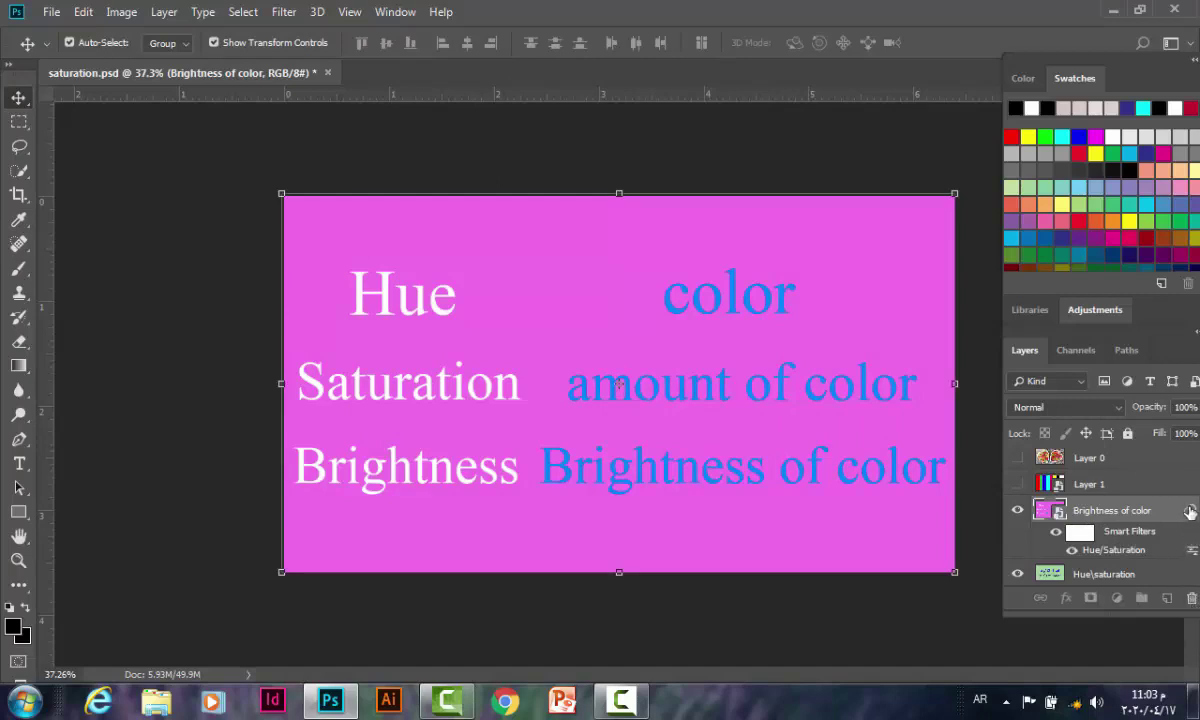
# - Add a default Hue/Saturation 1 adjustment layer from the Layer menu
pyautogui.moveTo(1189, 600); pyautogui.dragTo(1190, 598)
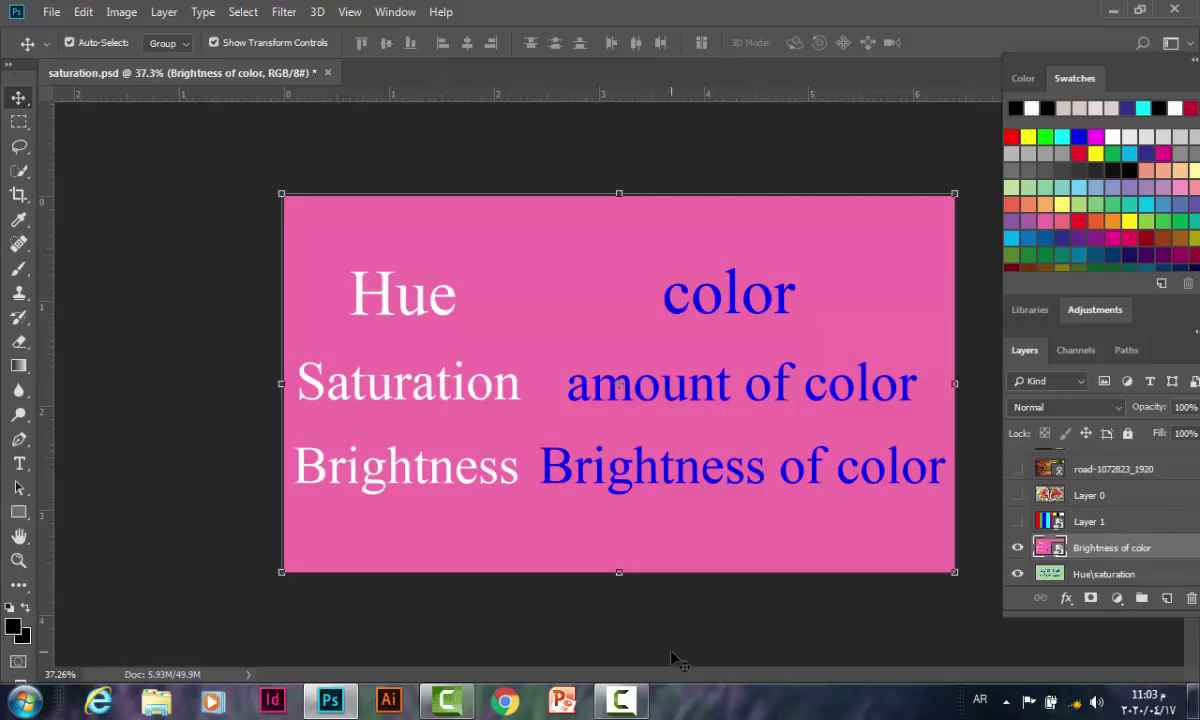
pyautogui.click(164, 12)
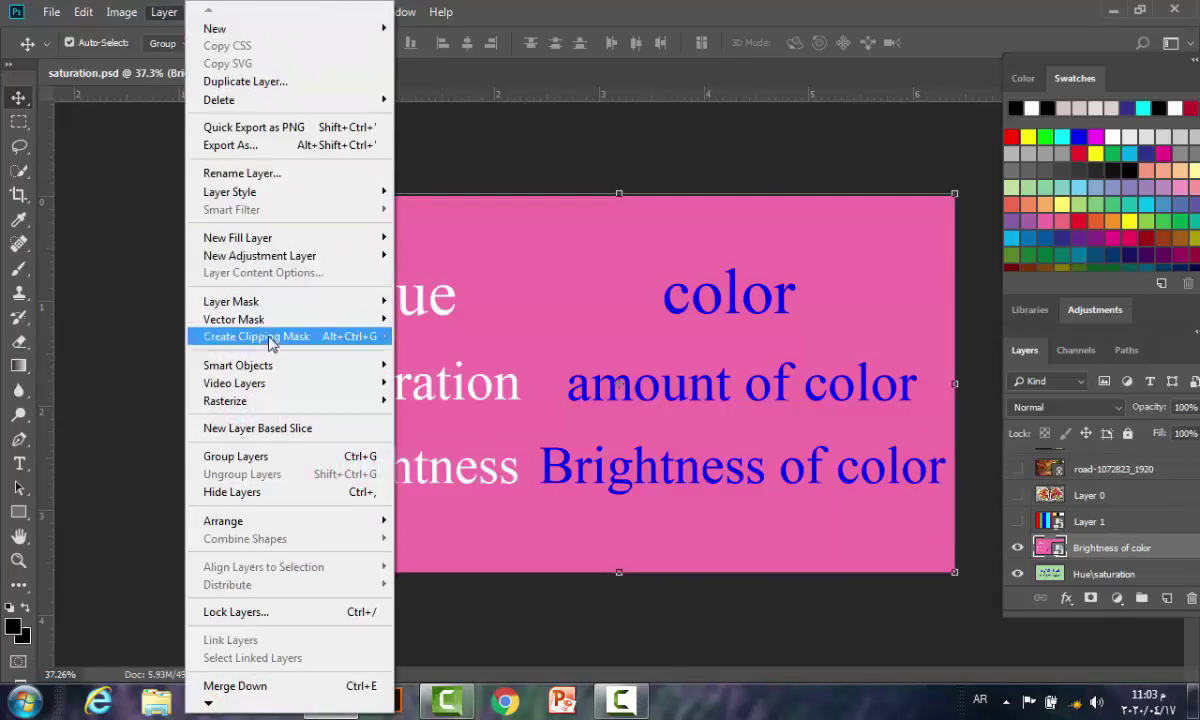
pyautogui.moveTo(260, 256)
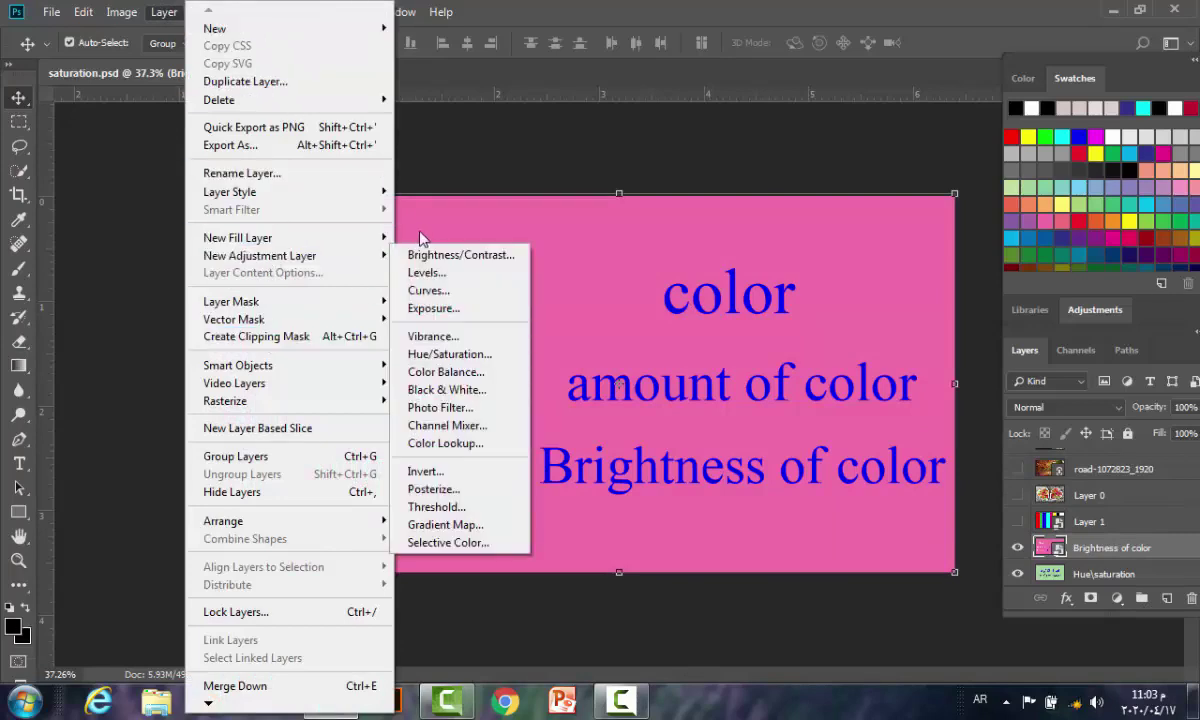
pyautogui.click(449, 354)
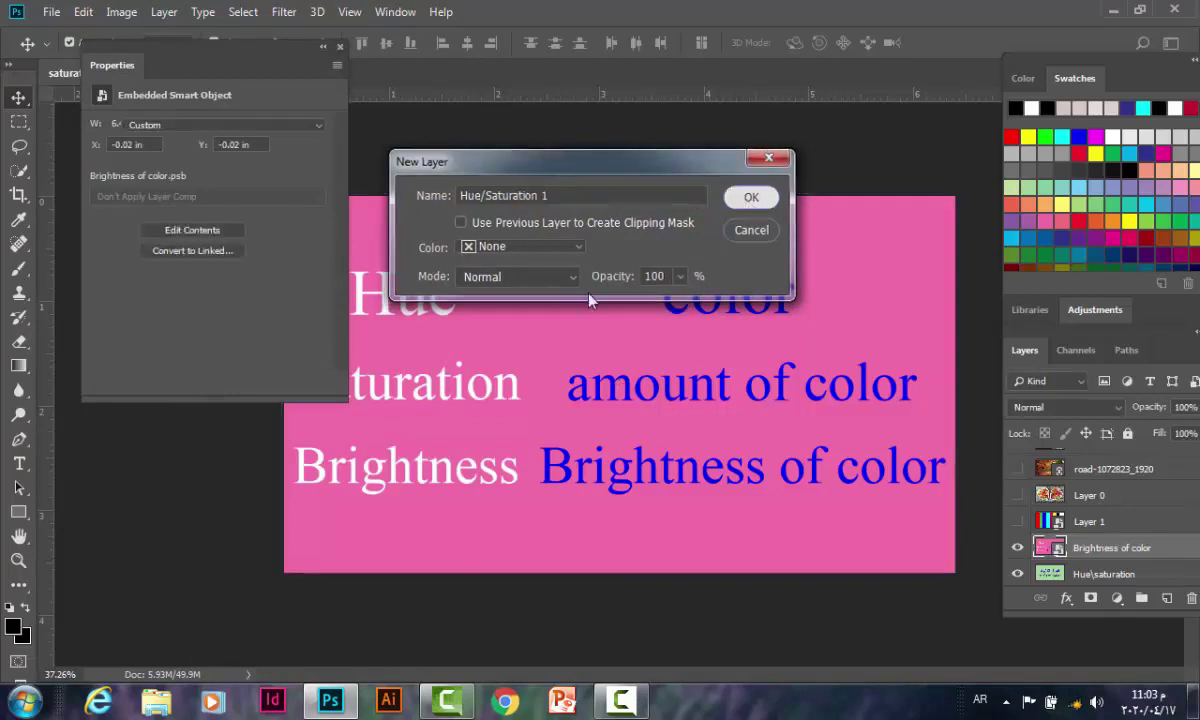
pyautogui.click(752, 198)
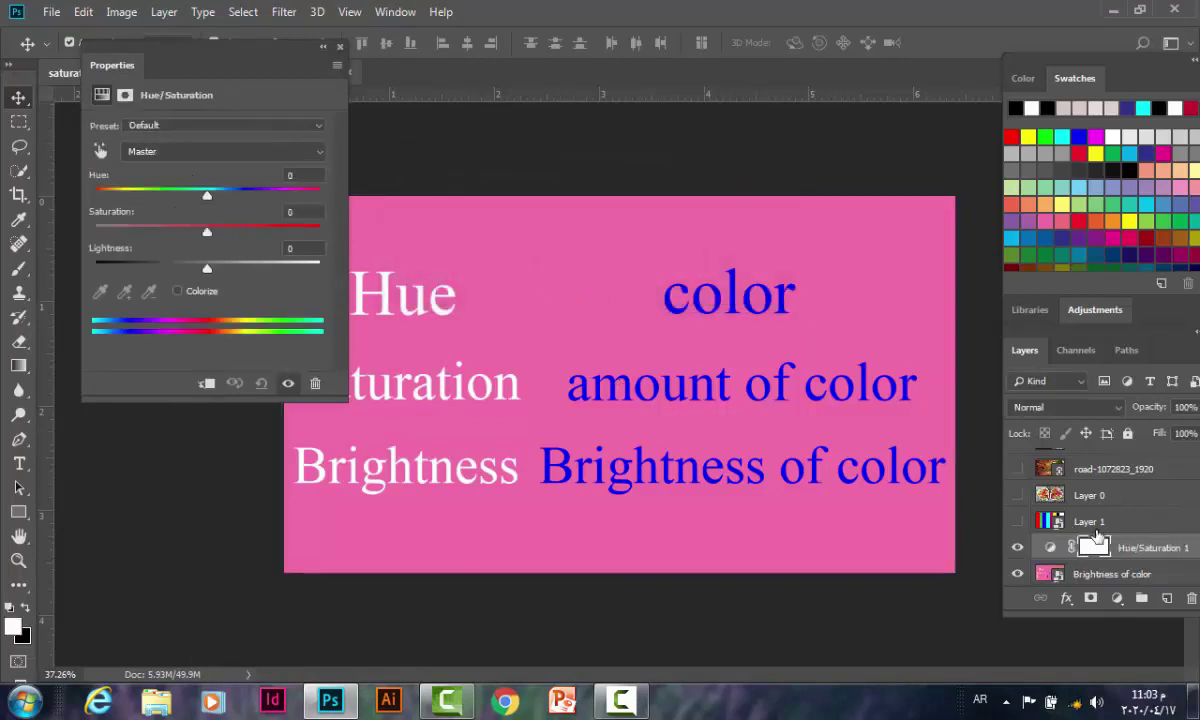
# - Close its properties and drag Hue/Saturation 1 onto the Layers panel trash
pyautogui.click(1117, 600)
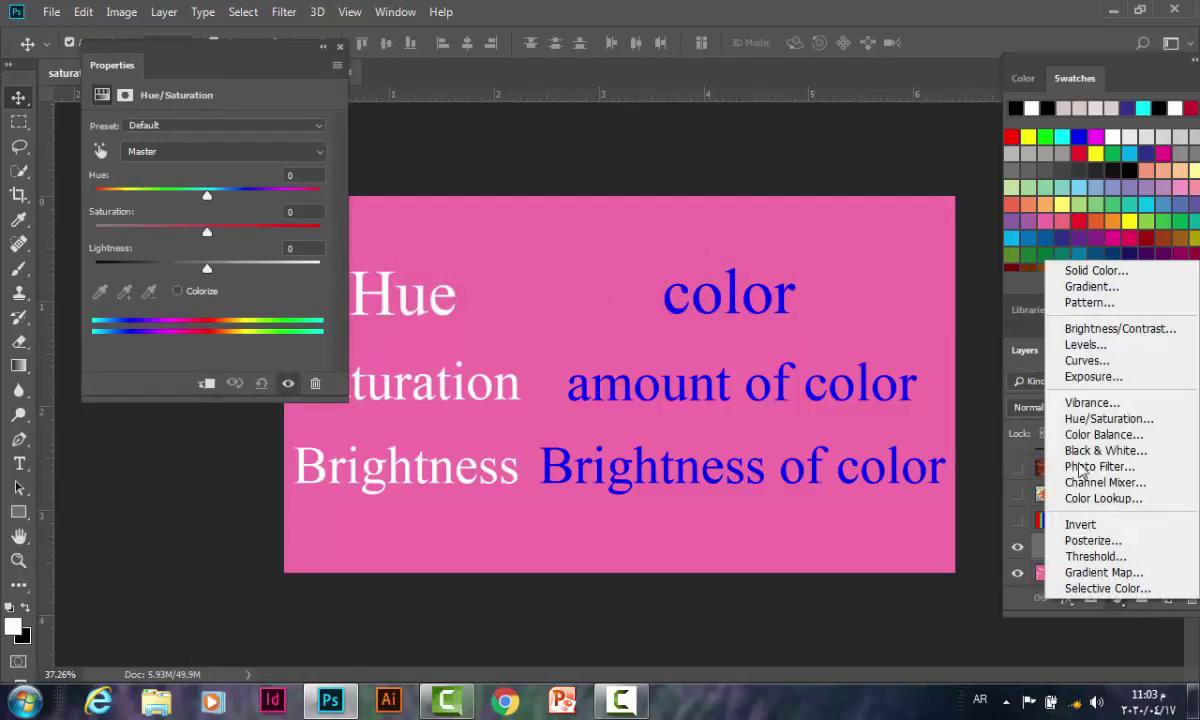
pyautogui.click(945, 600)
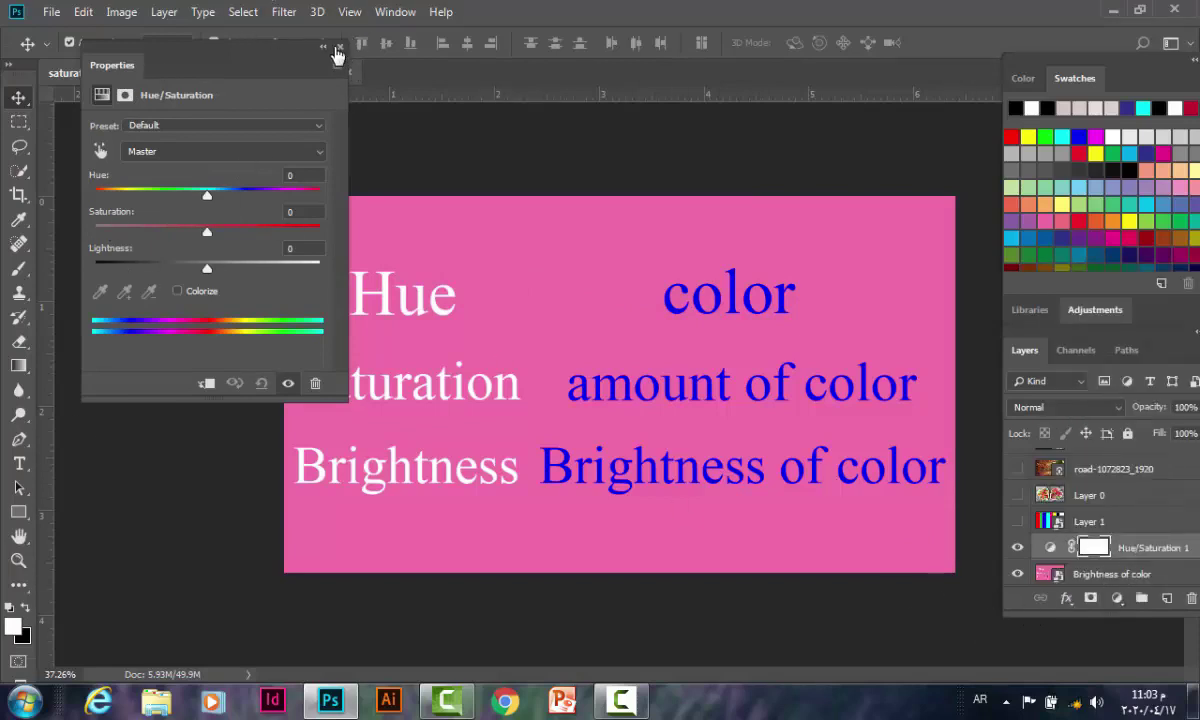
pyautogui.click(338, 46)
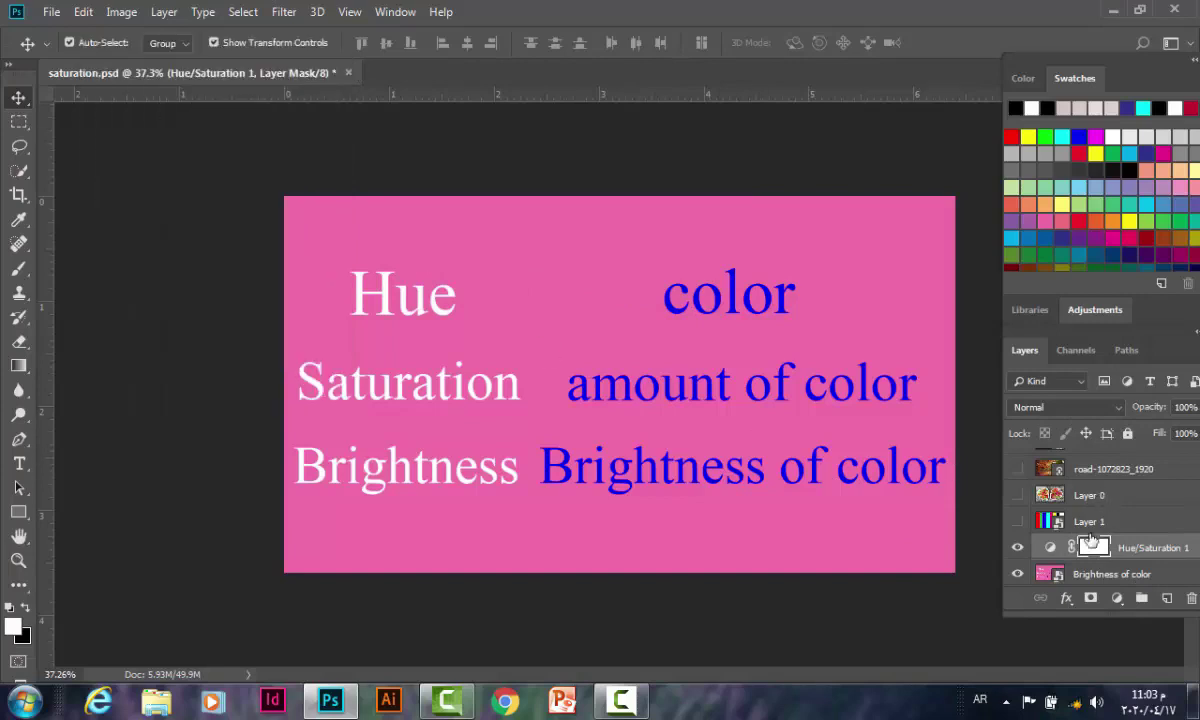
pyautogui.doubleClick(1050, 548)
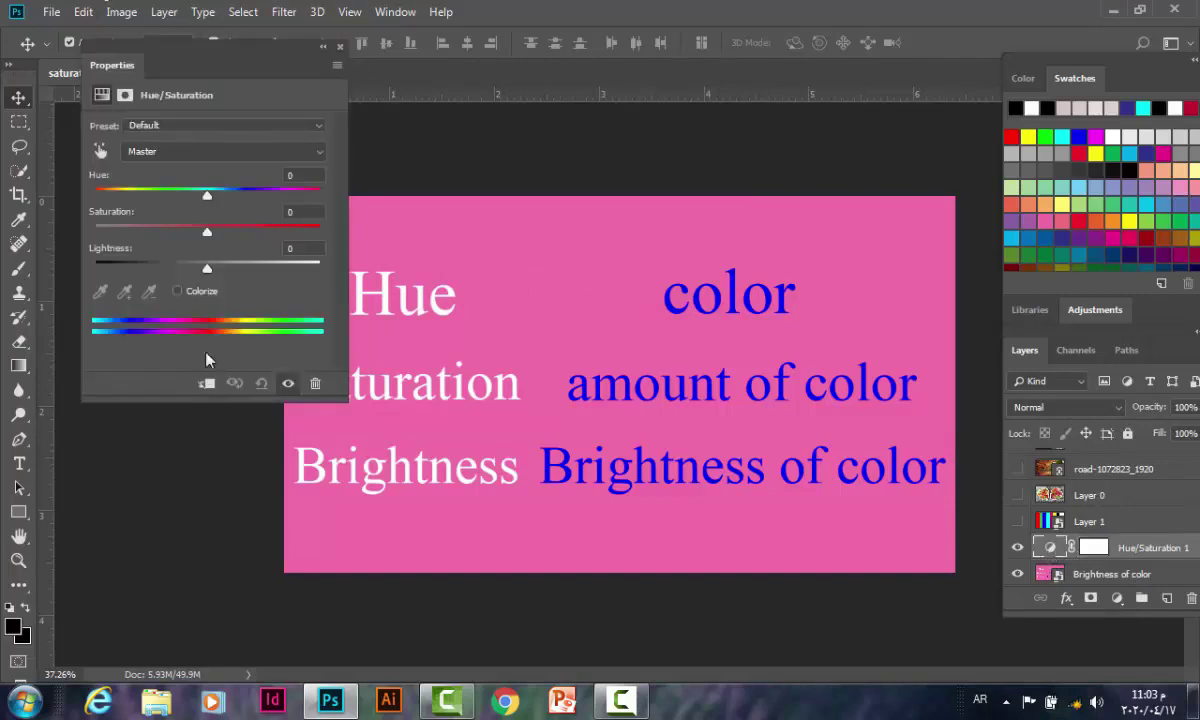
pyautogui.click(339, 46)
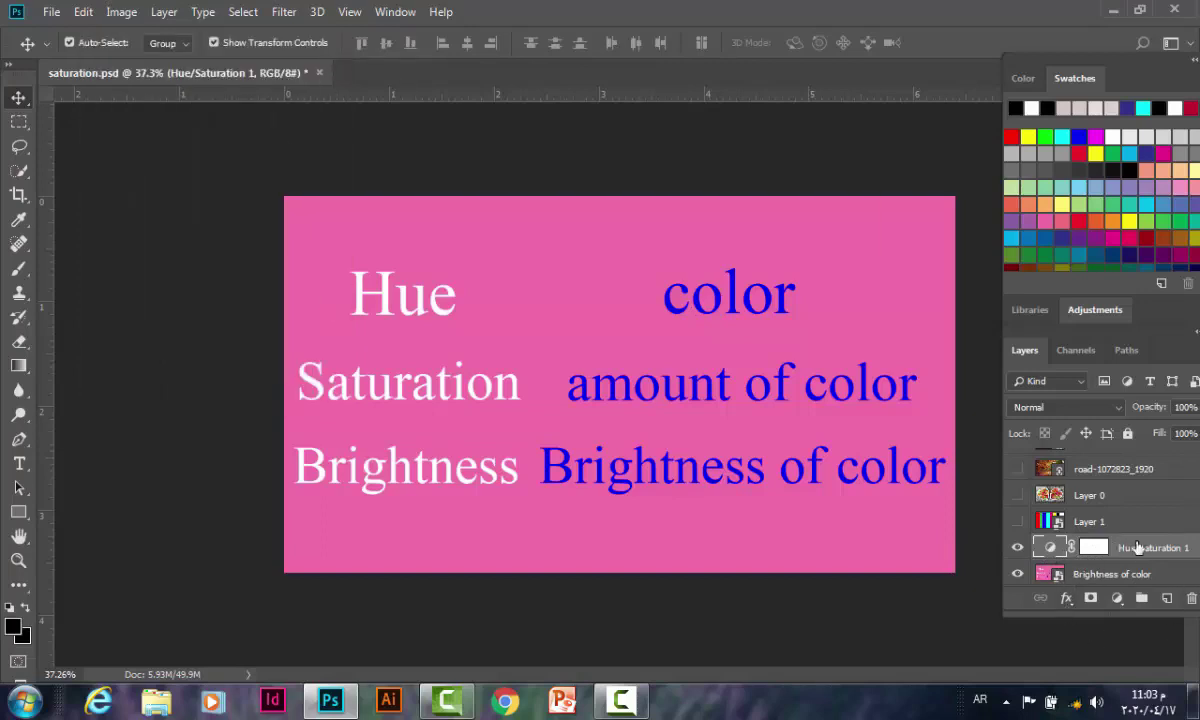
pyautogui.moveTo(1136, 547); pyautogui.dragTo(1192, 598)
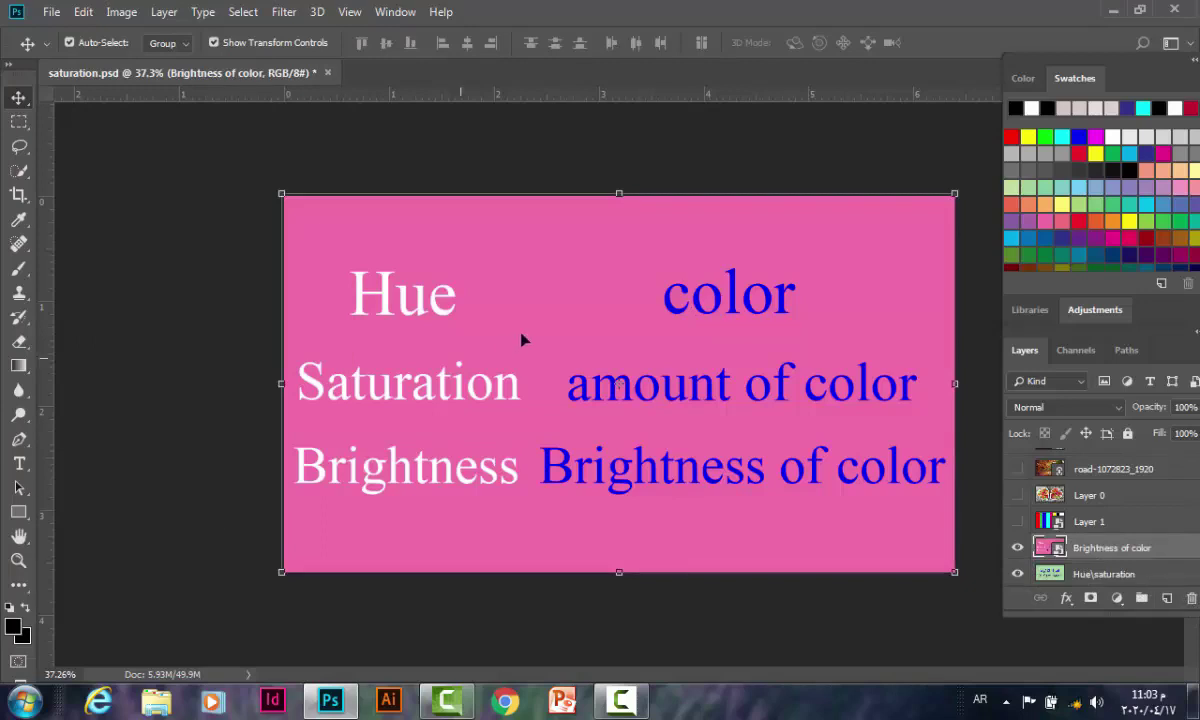
pyautogui.click(1119, 605)
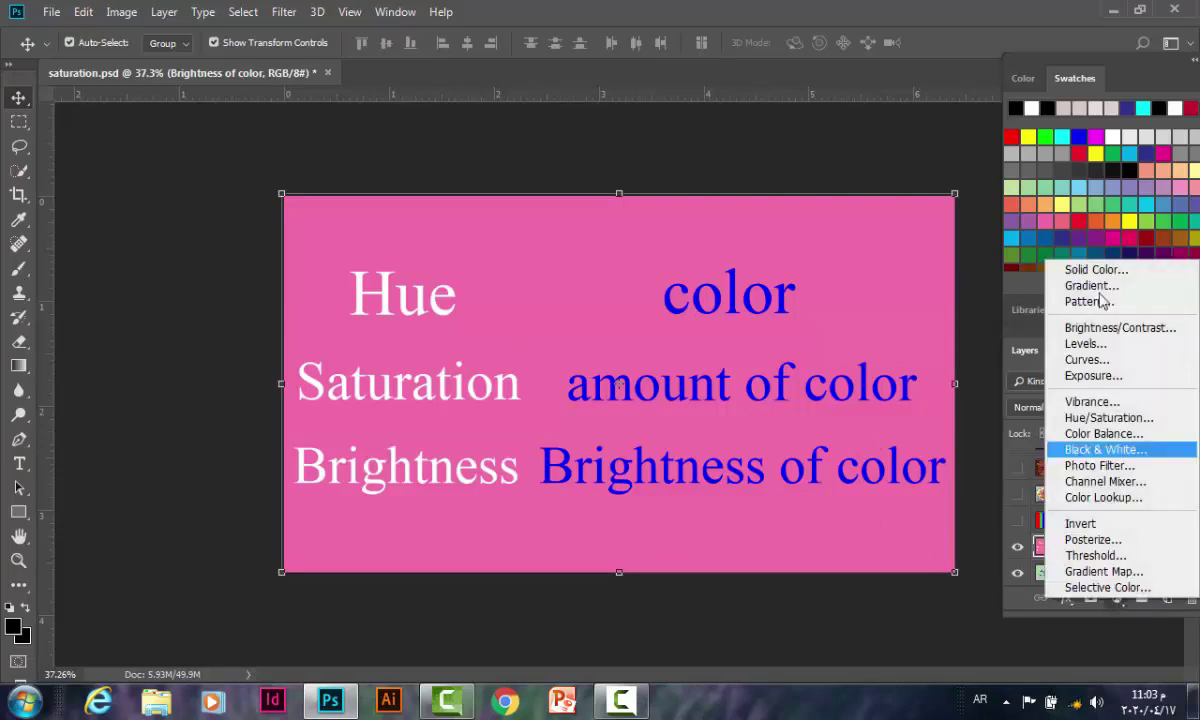
pyautogui.click(875, 623)
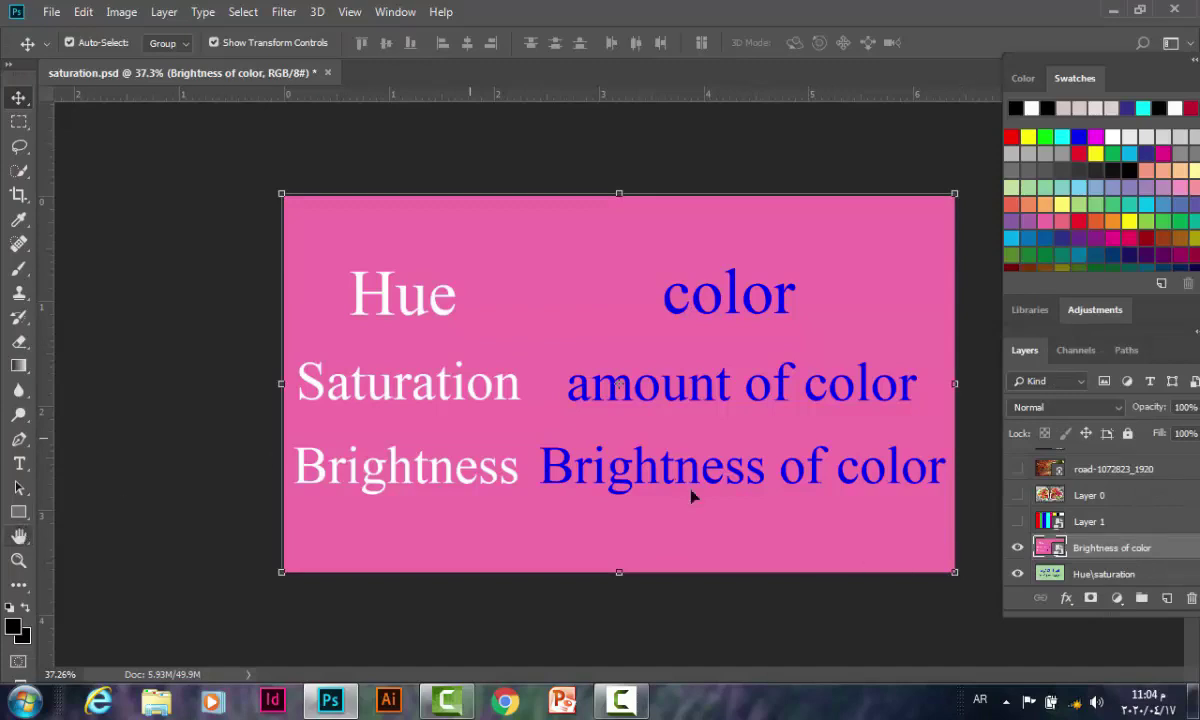
pyautogui.click(1116, 597)
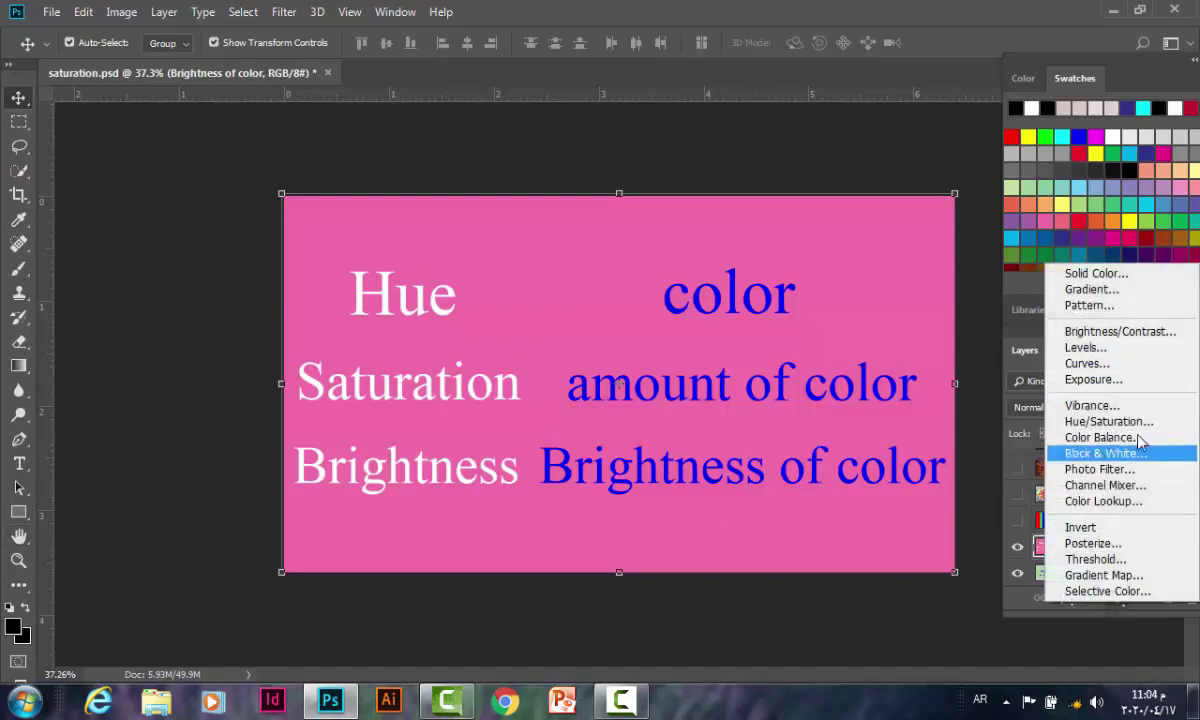
pyautogui.click(641, 493)
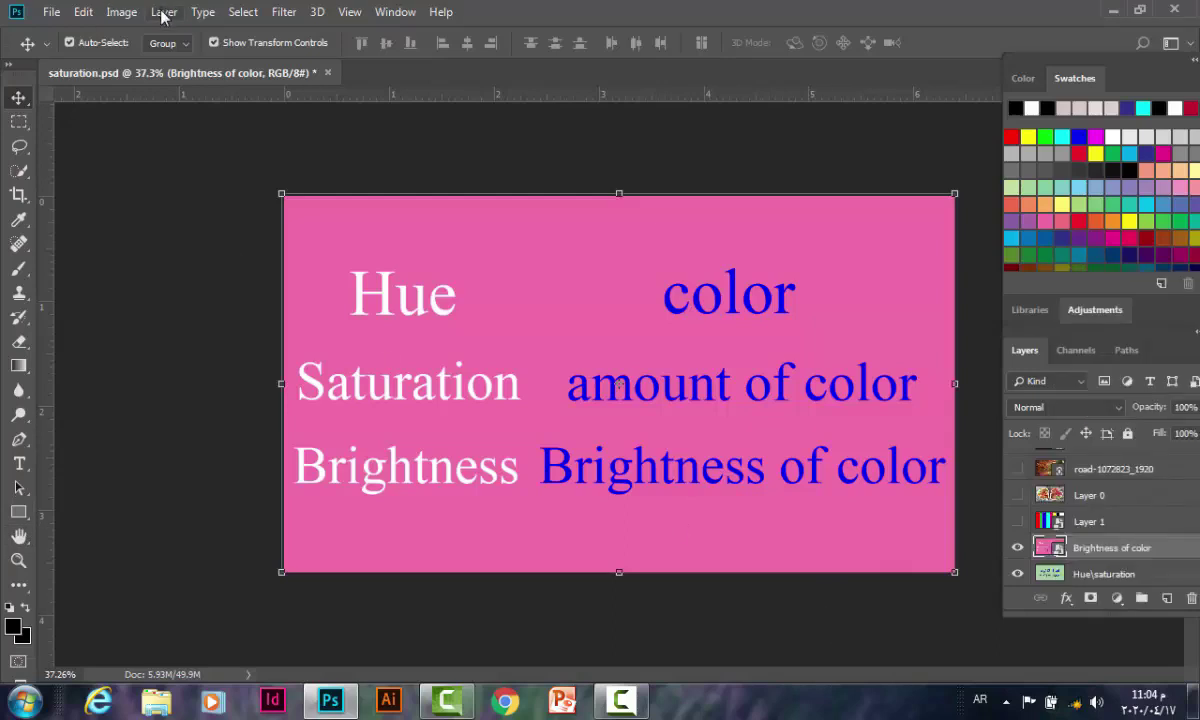
pyautogui.click(163, 12)
pyautogui.moveTo(260, 256)
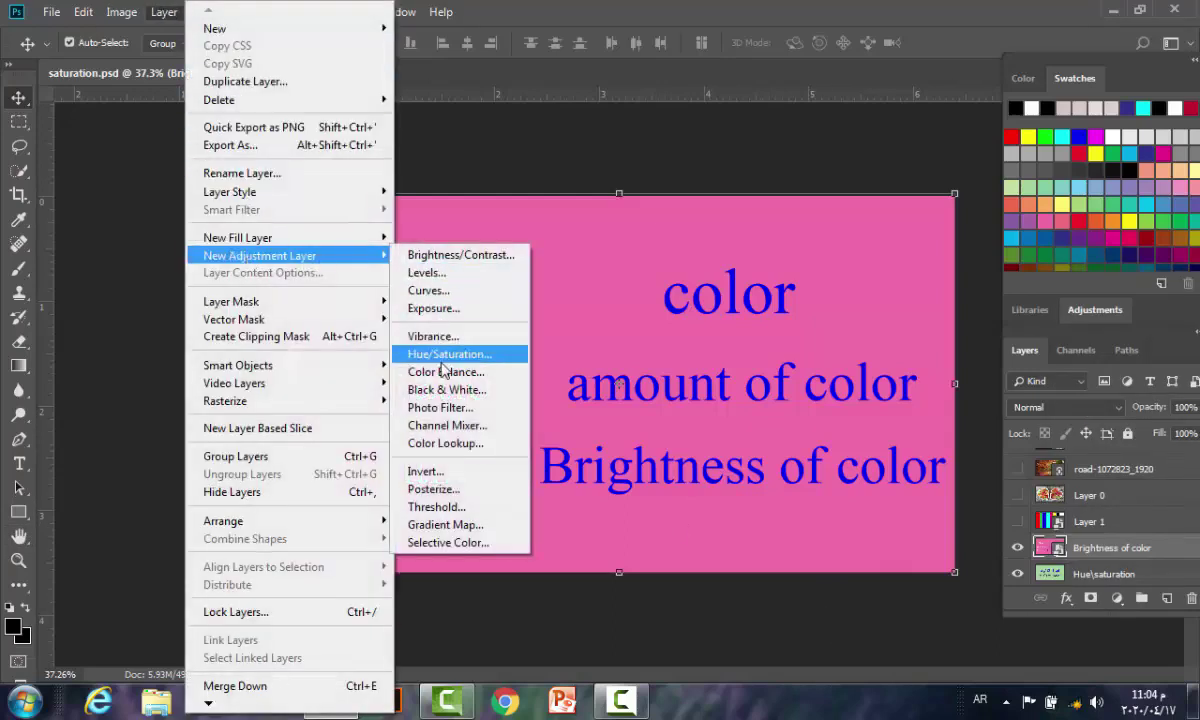
pyautogui.click(74, 312)
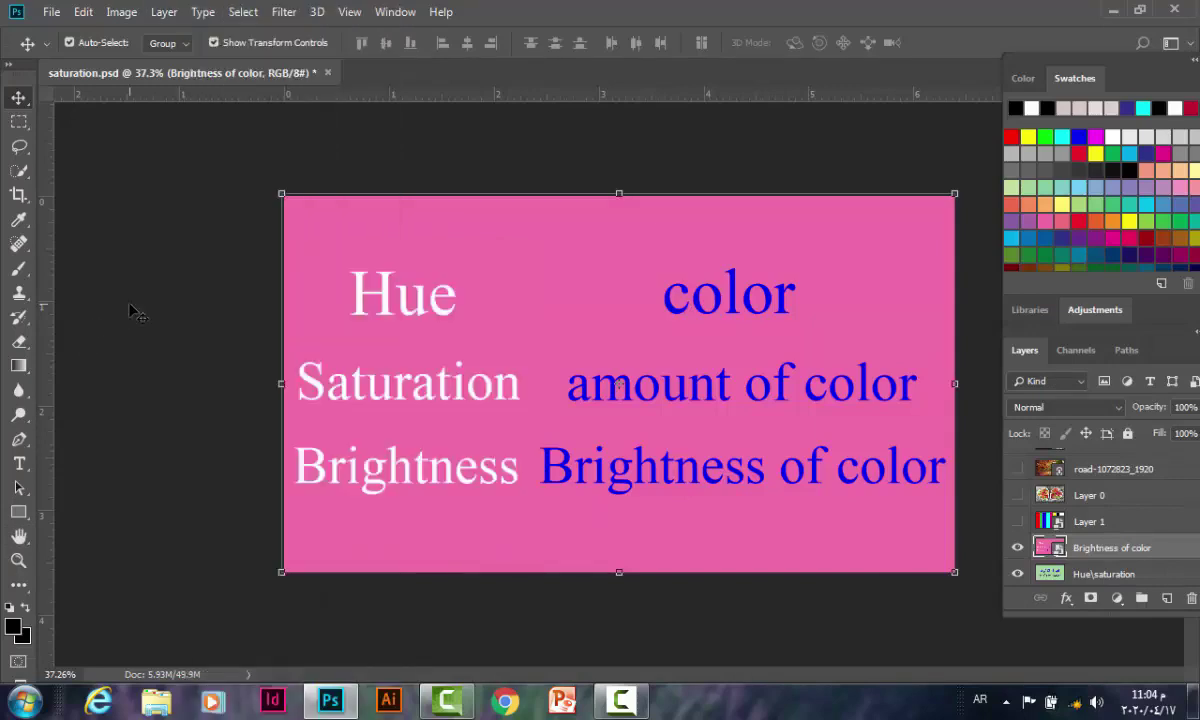
pyautogui.click(119, 12)
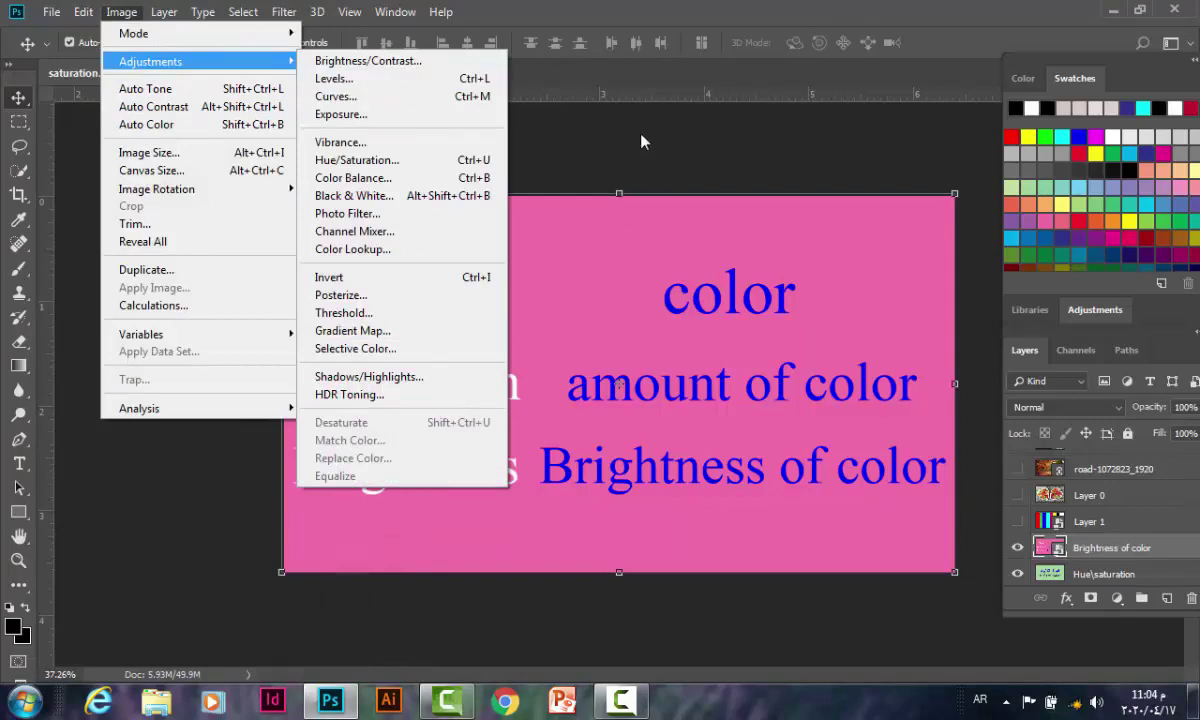
pyautogui.moveTo(150, 61)
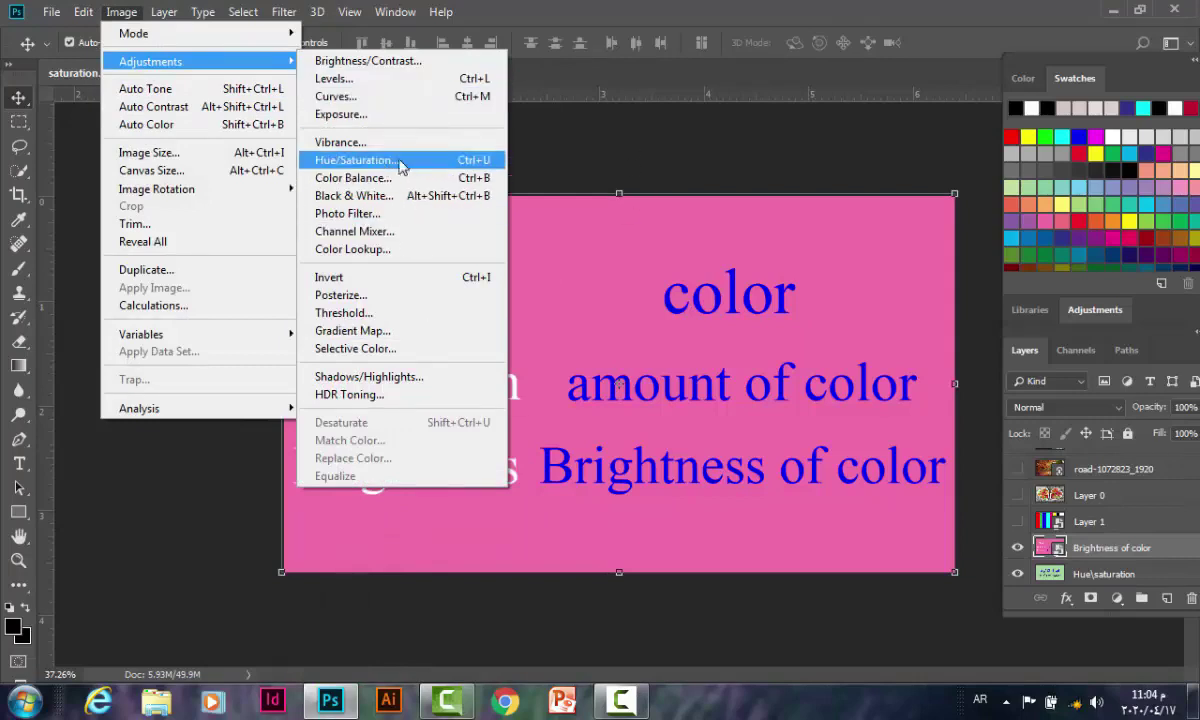
pyautogui.click(619, 144)
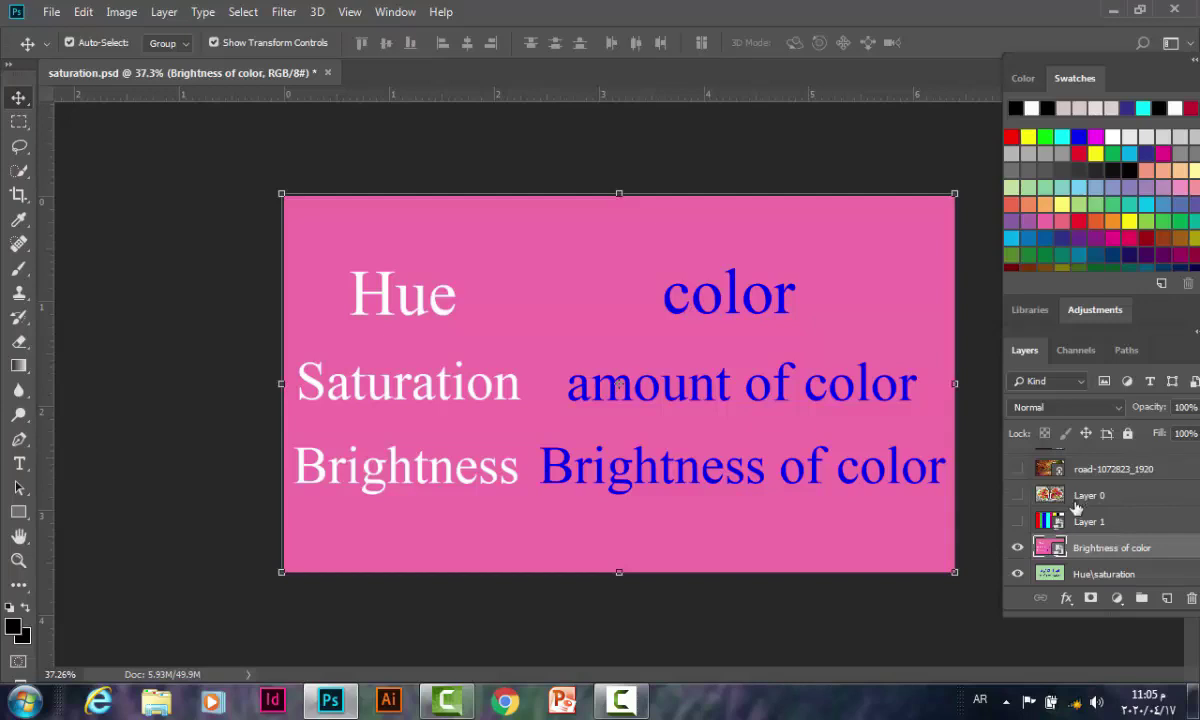
# - Make Layer 1's colour bars visible, select it, and add a Hue/Saturation adjustment layer
pyautogui.click(1018, 522)
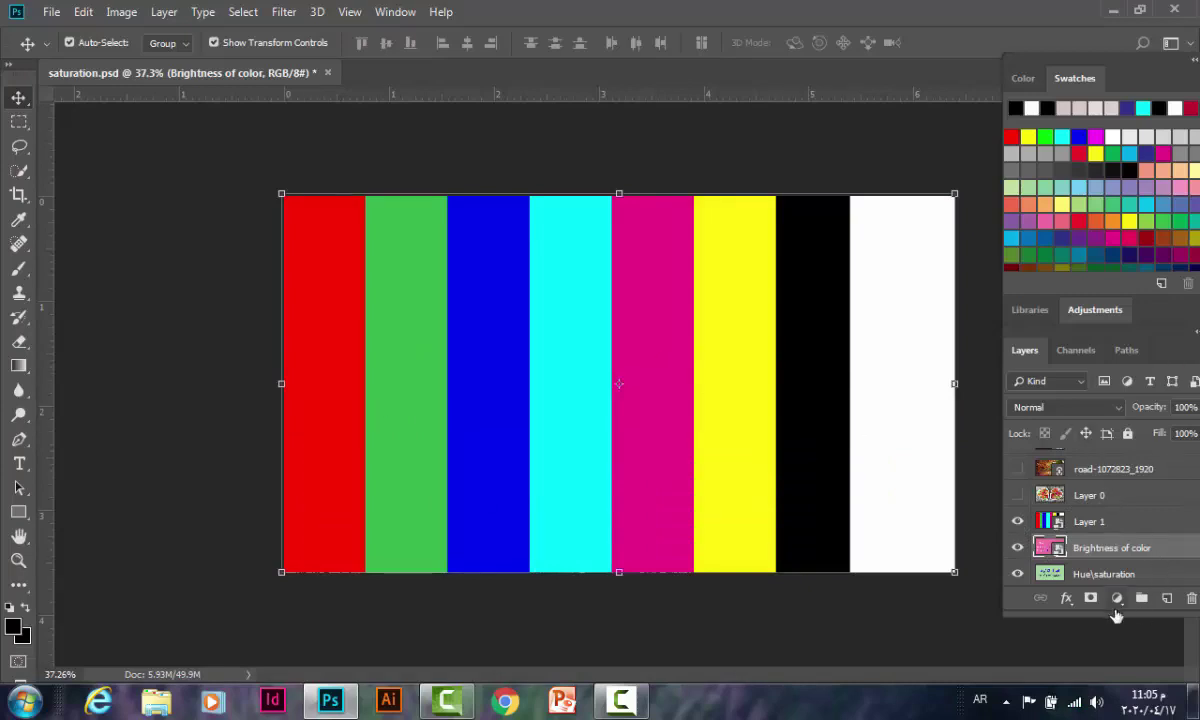
pyautogui.scroll(1, 703, 403)
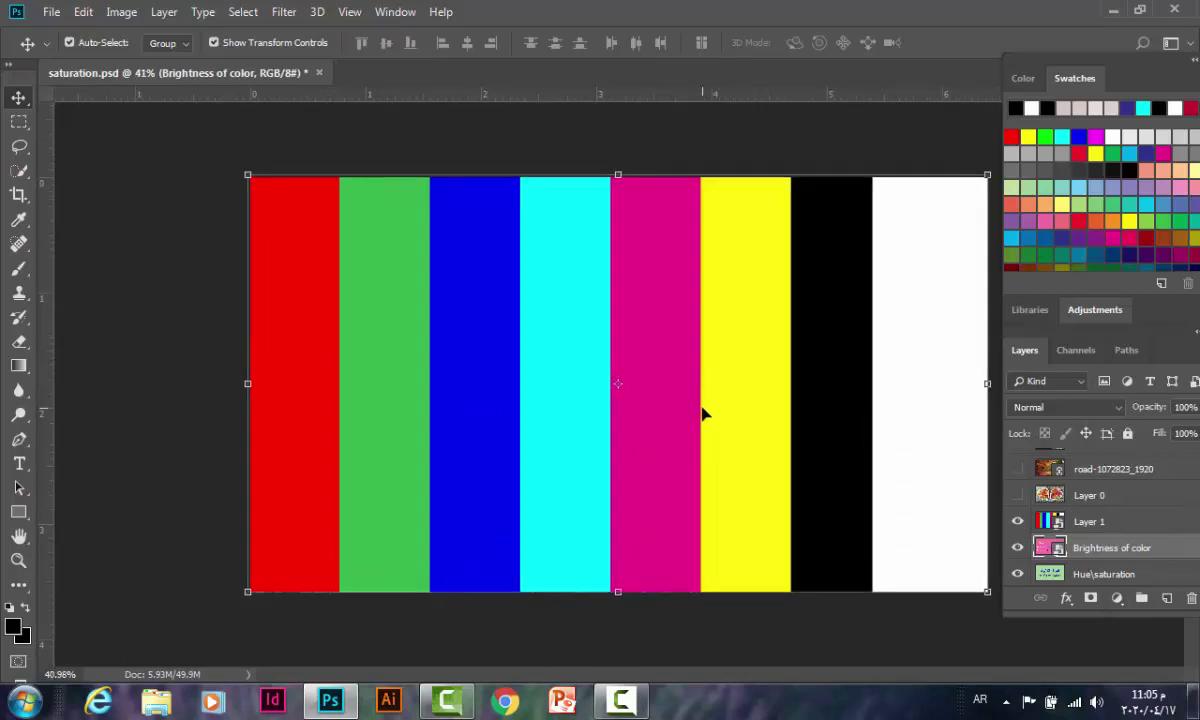
pyautogui.hotkey('alt', 'shift')
pyautogui.hotkey('alt', 'shift')
pyautogui.click(1090, 523)
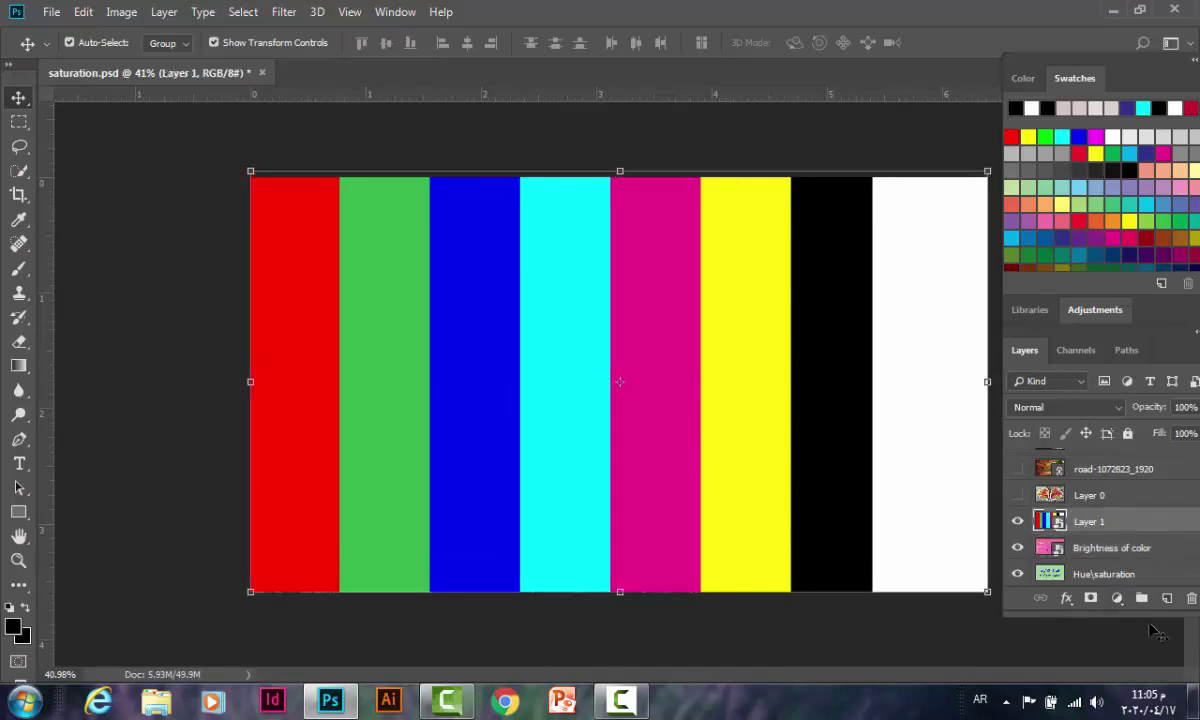
pyautogui.click(1117, 599)
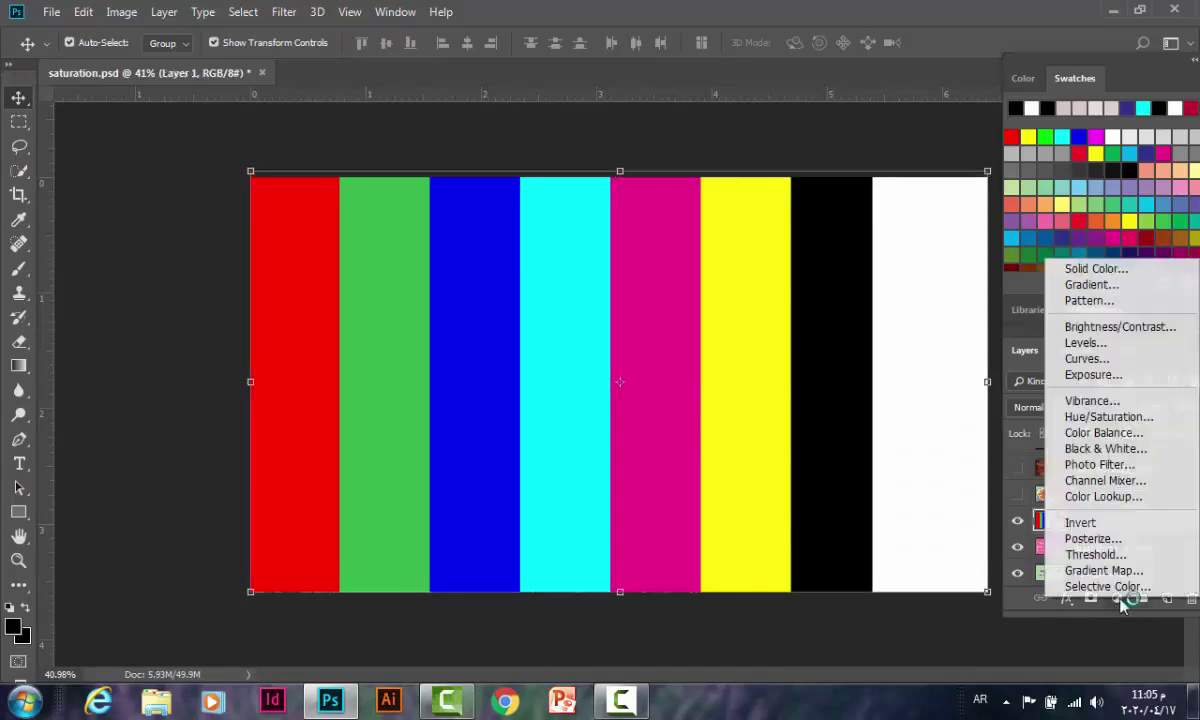
pyautogui.click(1097, 418)
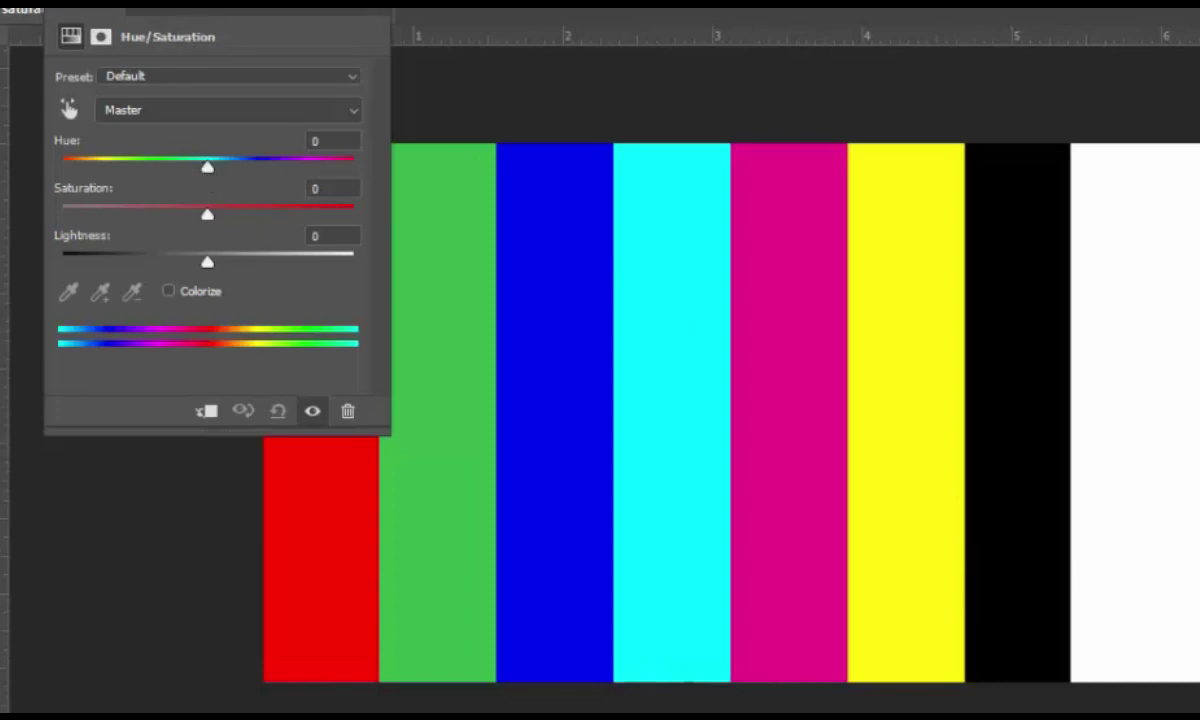
# - Try hue shifts of +47 and +39 and swing the bars' saturation to grey and back
pyautogui.moveTo(250, 36); pyautogui.dragTo(171, 19)
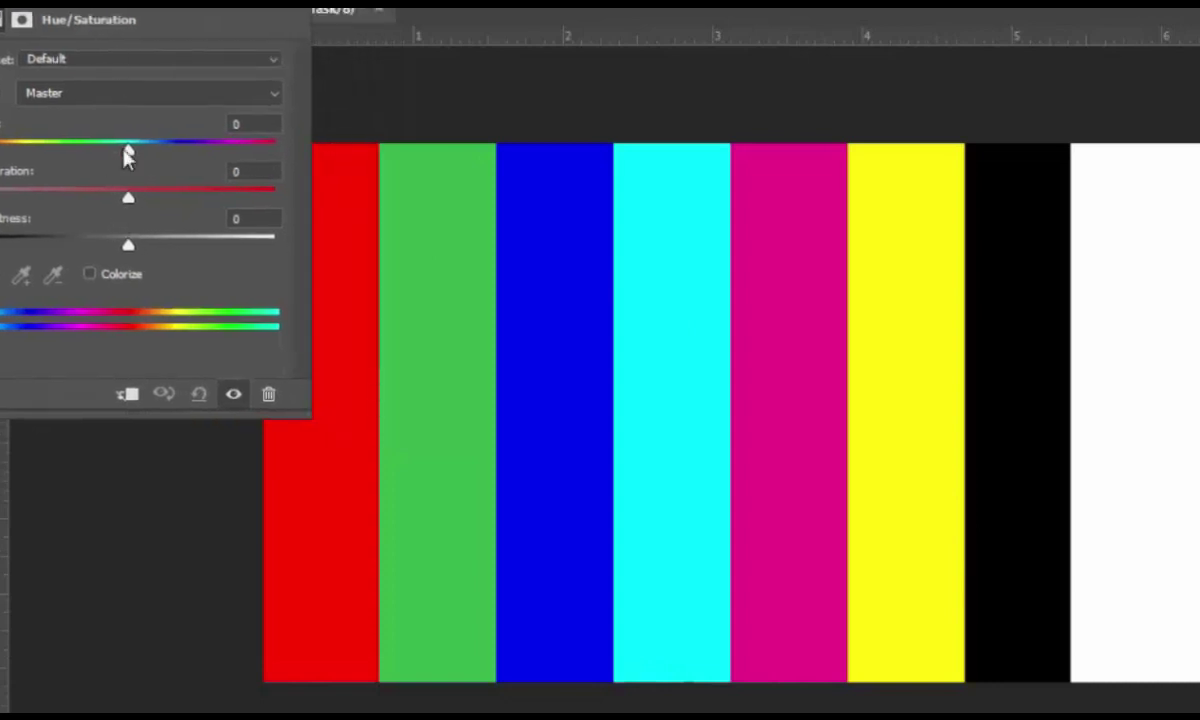
pyautogui.moveTo(127, 152); pyautogui.dragTo(195, 150)
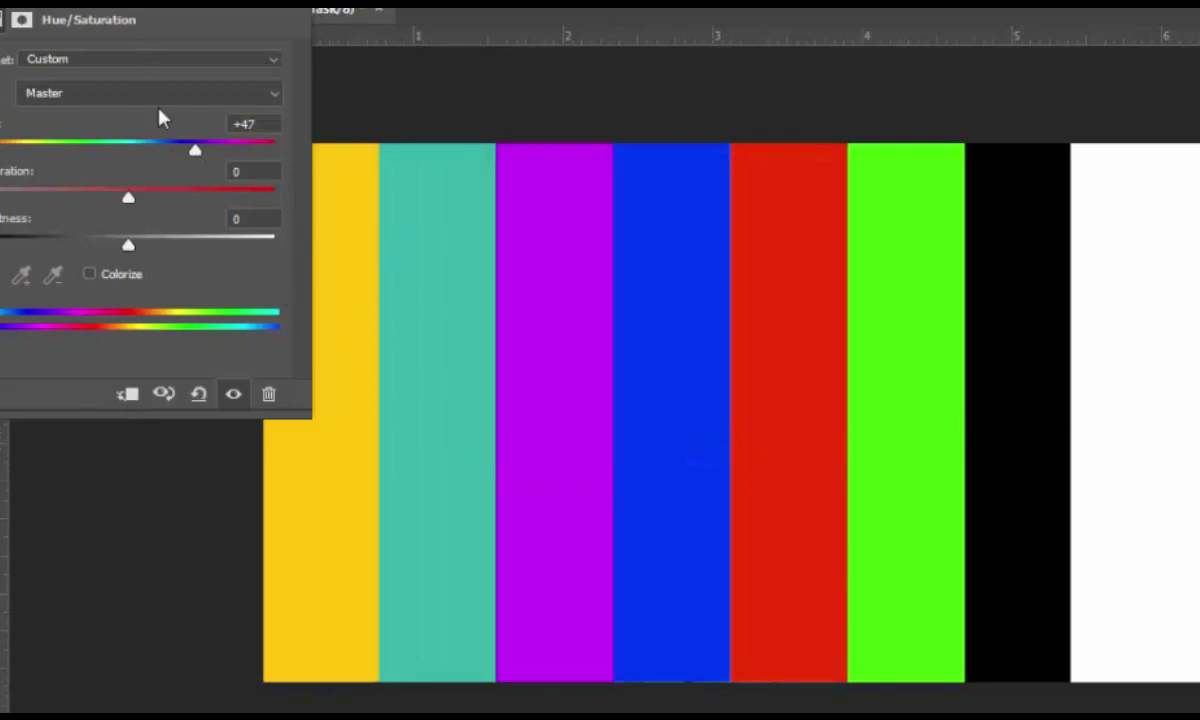
pyautogui.moveTo(195, 150)
pyautogui.mouseDown()
pyautogui.moveTo(268, 152)
pyautogui.moveTo(118, 180)
pyautogui.moveTo(0, 180)
pyautogui.moveTo(147, 160)
pyautogui.moveTo(130, 160)
pyautogui.moveTo(134, 205)
pyautogui.moveTo(155, 201)
pyautogui.moveTo(115, 201)
pyautogui.mouseUp()
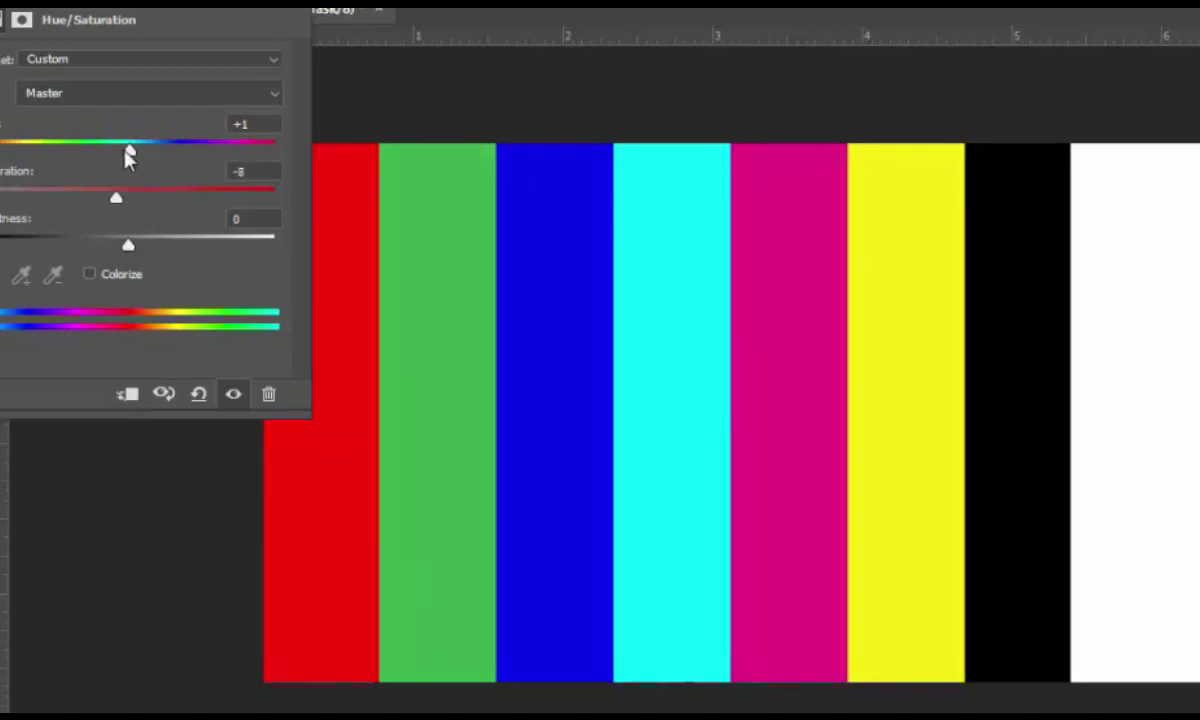
pyautogui.moveTo(128, 158); pyautogui.dragTo(185, 150)
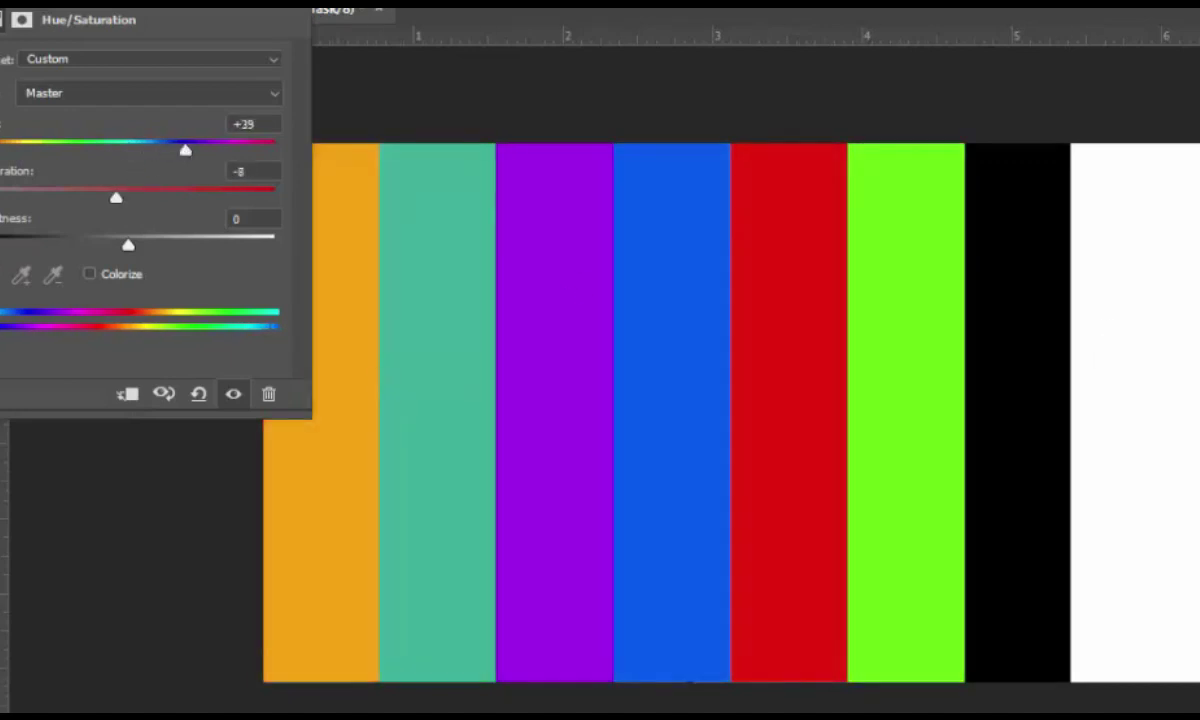
pyautogui.moveTo(116, 200)
pyautogui.mouseDown()
pyautogui.moveTo(321, 195)
pyautogui.moveTo(2, 220)
pyautogui.mouseUp()
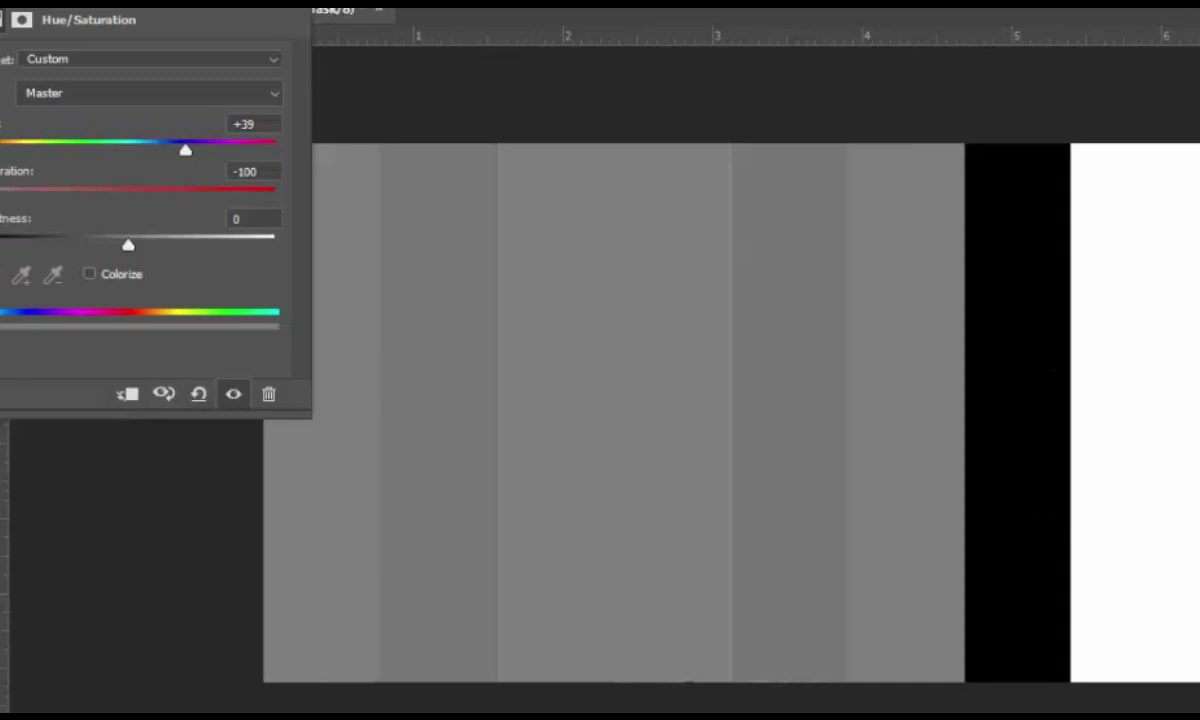
pyautogui.moveTo(20, 189)
pyautogui.mouseDown()
pyautogui.moveTo(150, 215)
pyautogui.moveTo(106, 215)
pyautogui.mouseUp()
# - Sweep hue to -63 and back, then adjust lightness, ending at Hue -4, Saturation -15, Lightness -10
pyautogui.moveTo(190, 157); pyautogui.dragTo(50, 178)
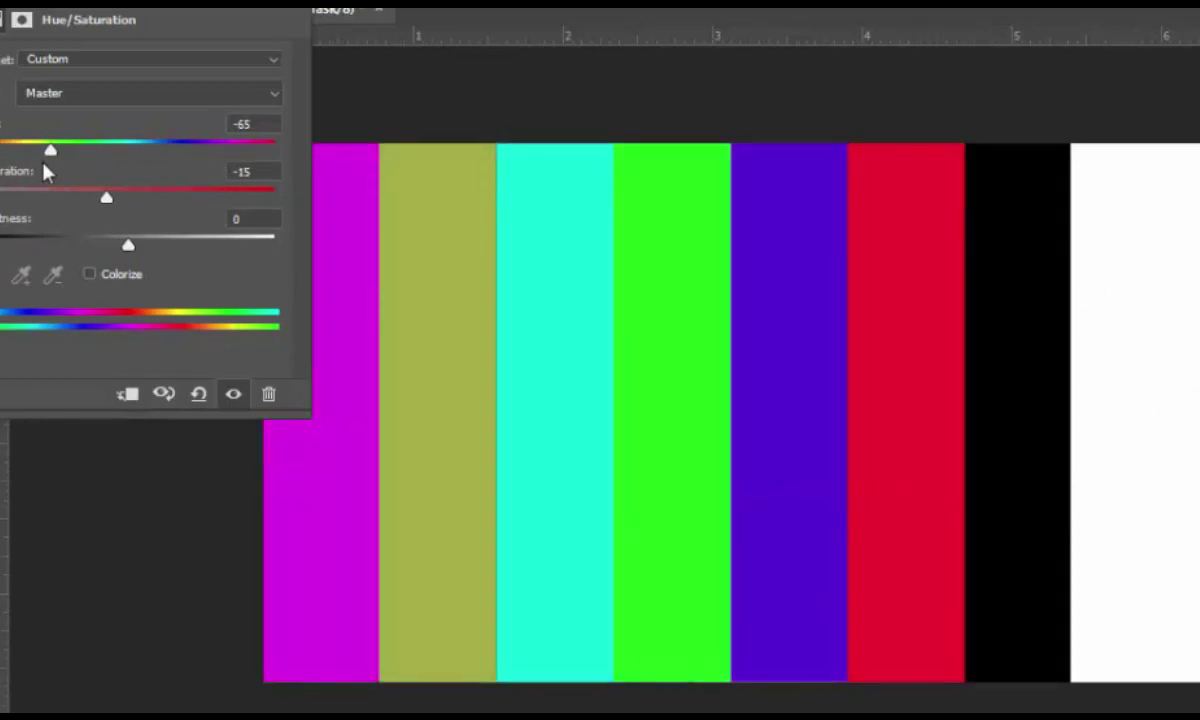
pyautogui.moveTo(51, 152)
pyautogui.mouseDown()
pyautogui.moveTo(150, 161)
pyautogui.moveTo(110, 177)
pyautogui.moveTo(143, 183)
pyautogui.moveTo(113, 188)
pyautogui.moveTo(124, 190)
pyautogui.mouseUp()
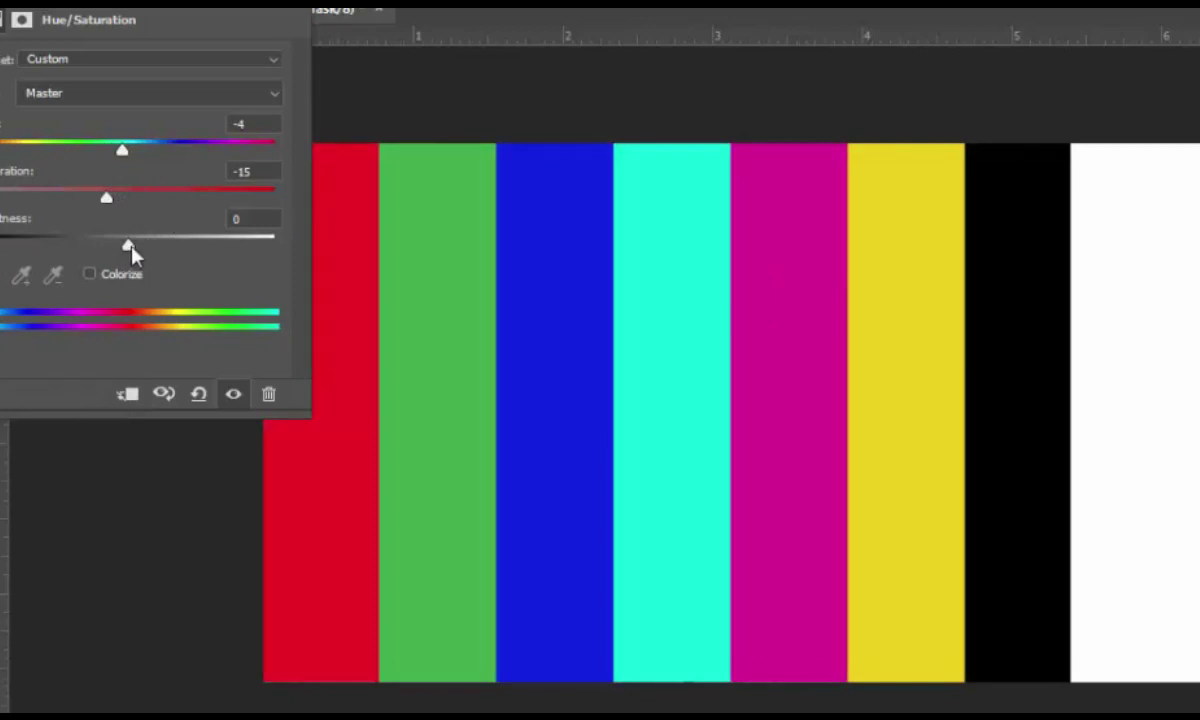
pyautogui.moveTo(130, 247)
pyautogui.mouseDown()
pyautogui.moveTo(311, 249)
pyautogui.moveTo(3, 250)
pyautogui.moveTo(114, 250)
pyautogui.mouseUp()
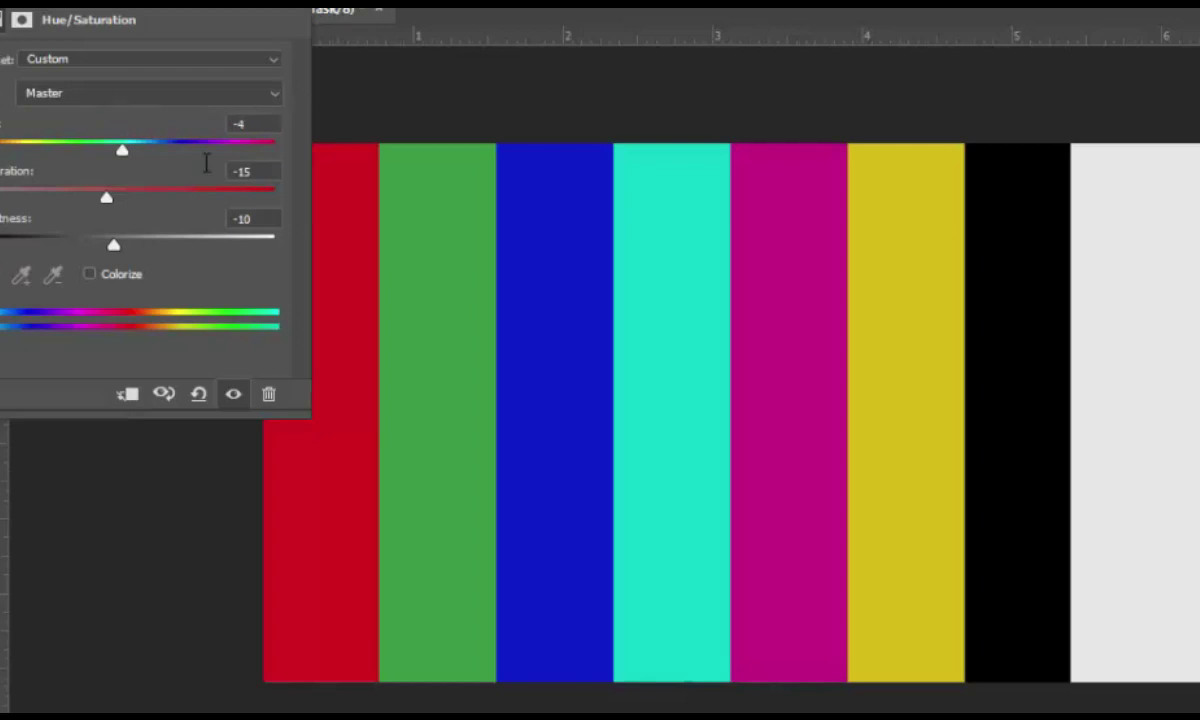
pyautogui.click(276, 93)
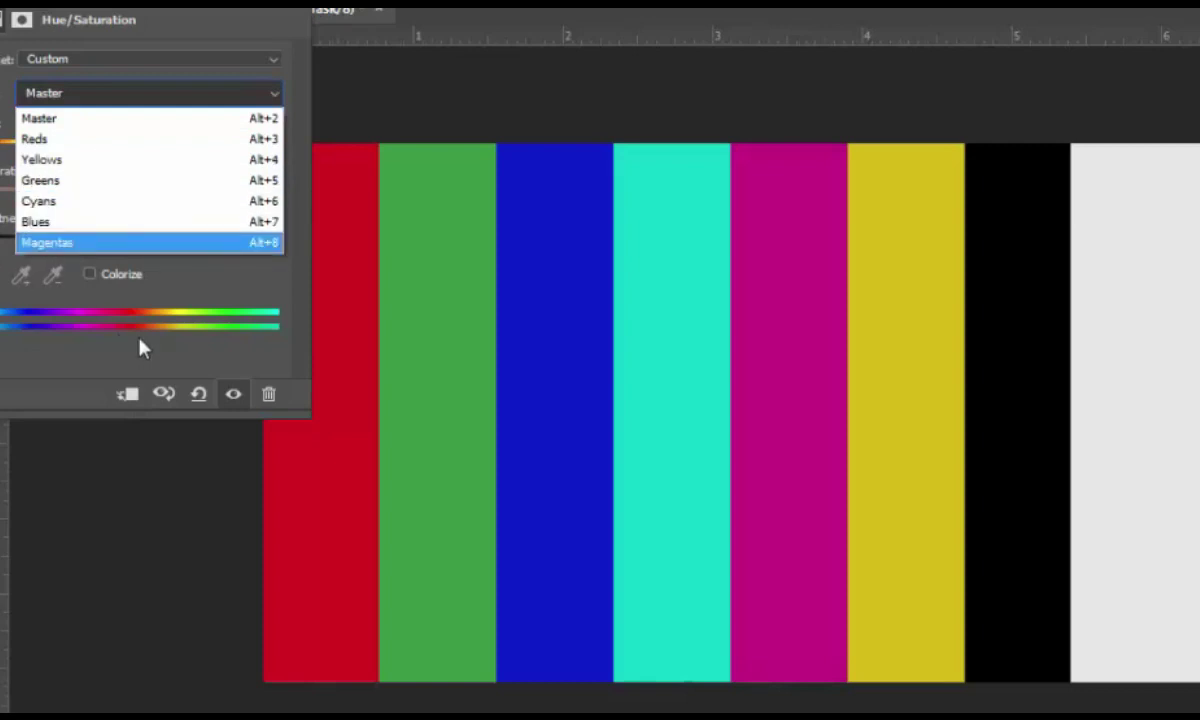
# - Lighten only the Reds range of the colour bars, then reset Hue/Saturation to defaults
pyautogui.click(40, 139)
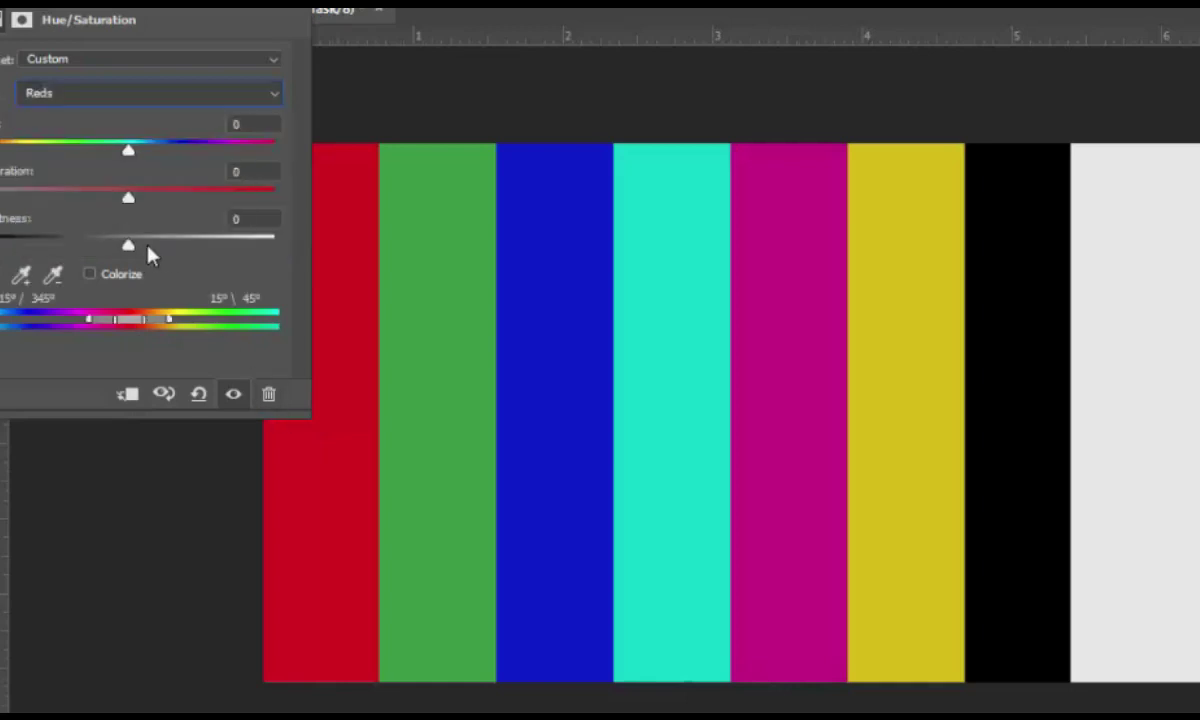
pyautogui.moveTo(150, 252); pyautogui.dragTo(258, 251)
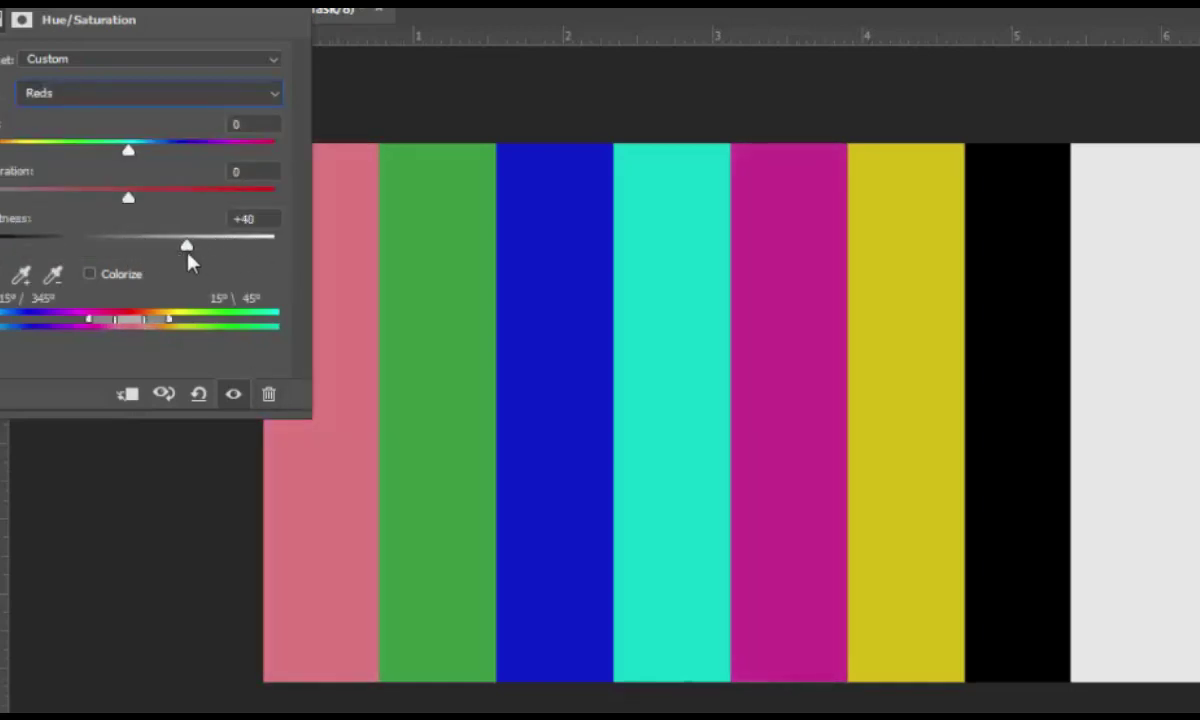
pyautogui.moveTo(258, 255); pyautogui.dragTo(272, 258)
pyautogui.click(251, 244)
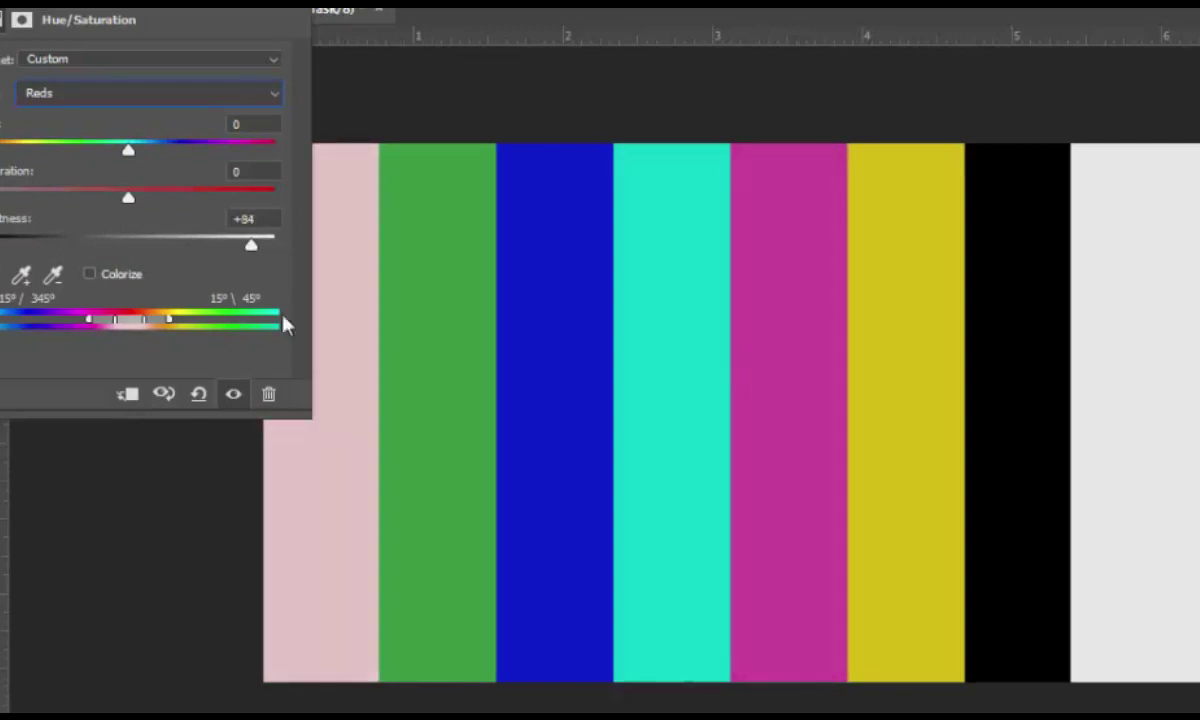
pyautogui.click(252, 248)
pyautogui.click(151, 244)
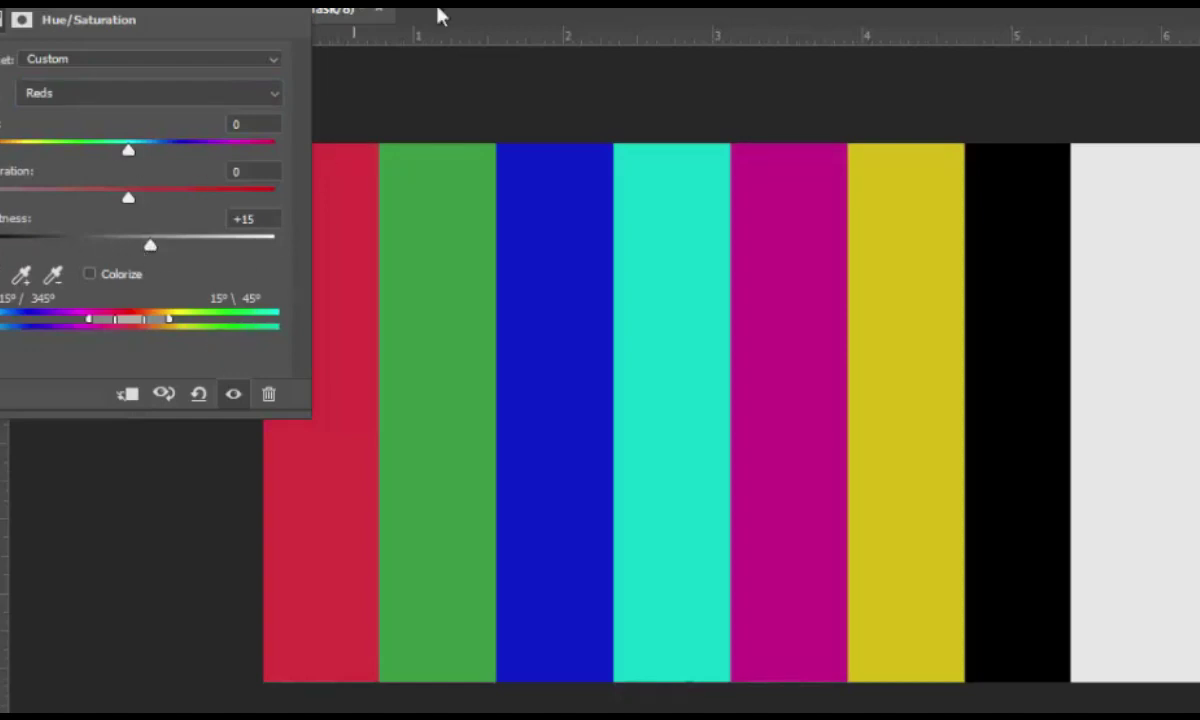
pyautogui.click(199, 394)
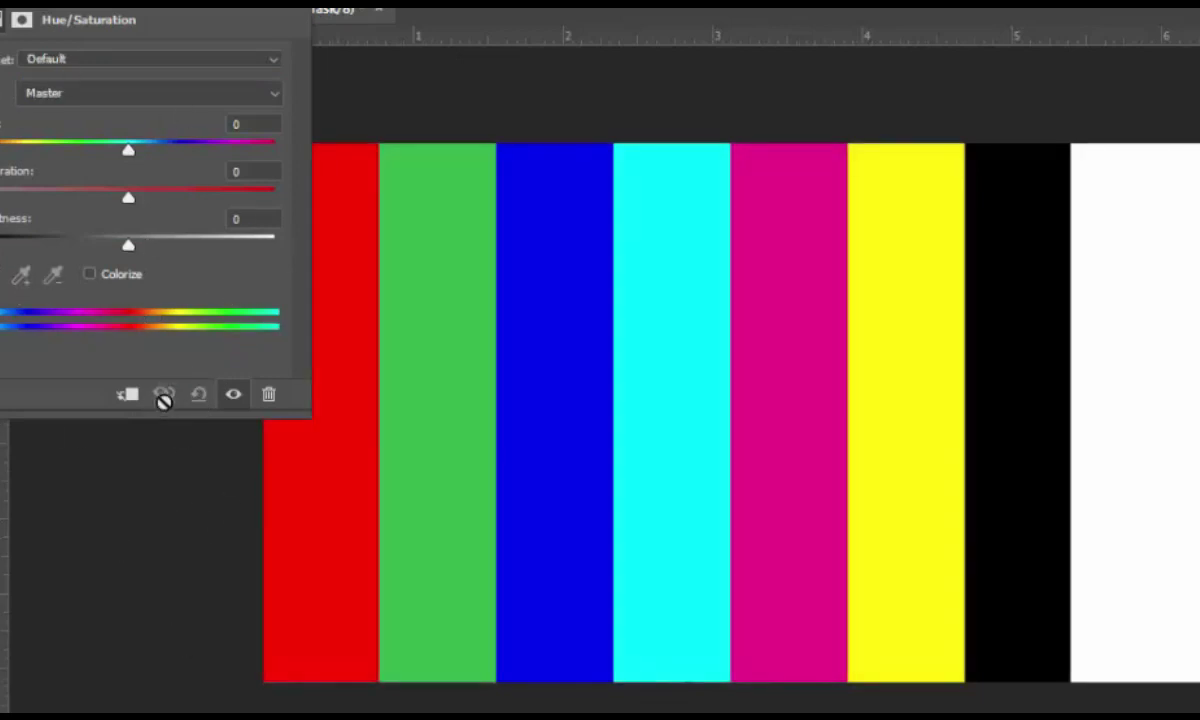
# - Shift the colour bars' hue to +57, compare with the original, then delete the adjustment
pyautogui.moveTo(126, 148); pyautogui.dragTo(200, 148)
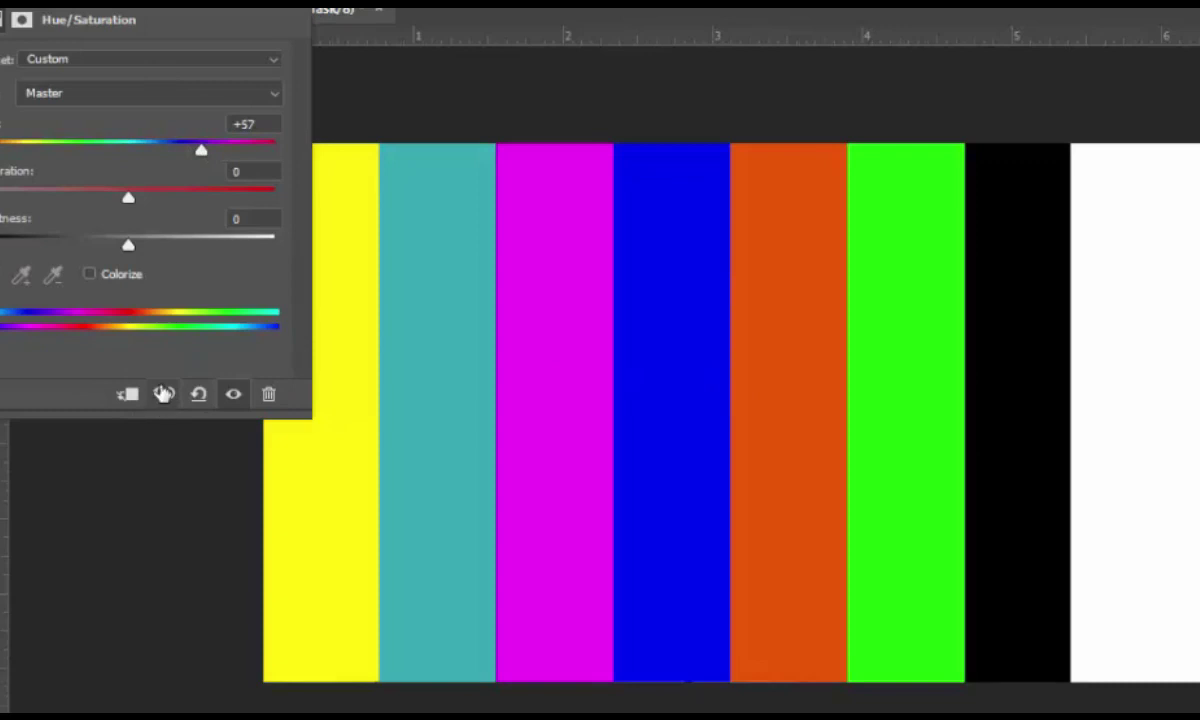
pyautogui.click(162, 397)
pyautogui.press('\\')
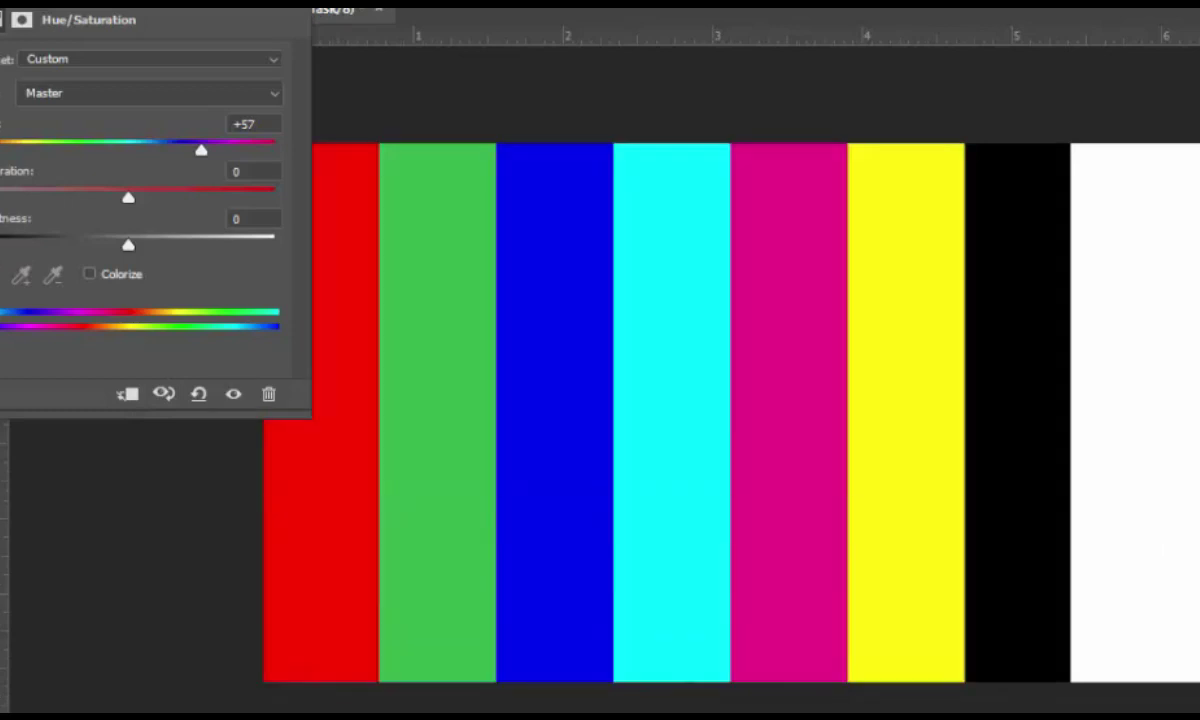
pyautogui.click(233, 393)
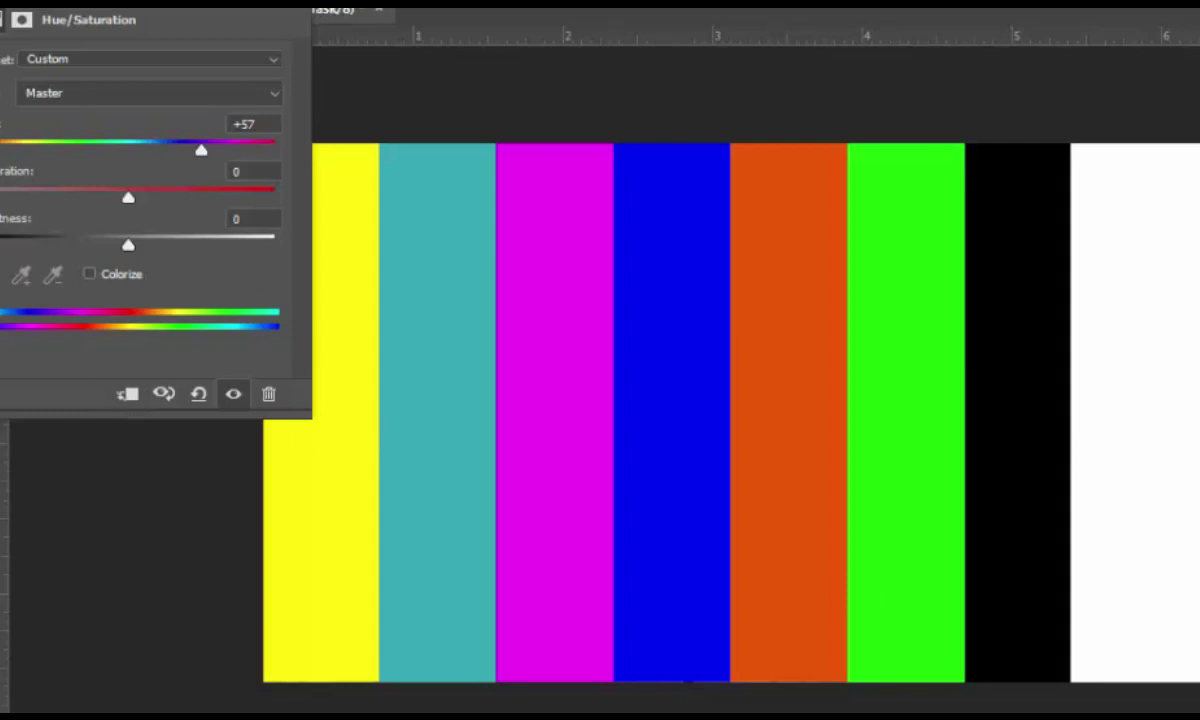
pyautogui.press('Delete')
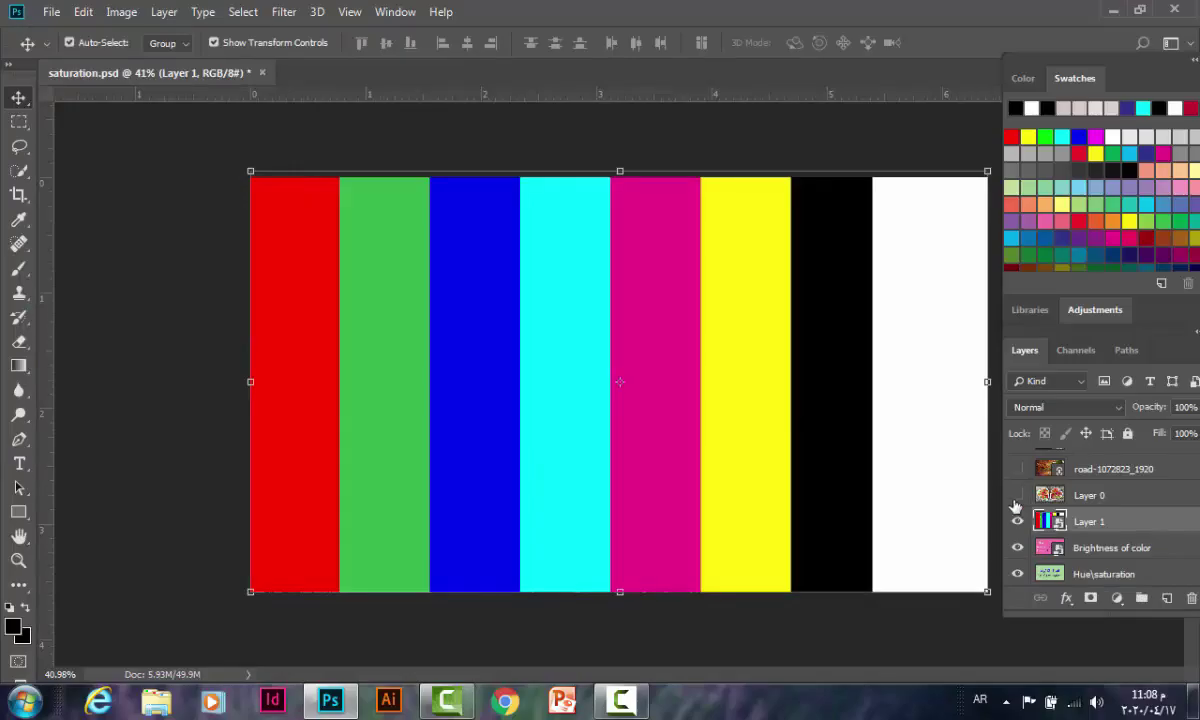
# - Make the fruit-bowl photo layer visible and add a Hue/Saturation adjustment layer
pyautogui.click(1017, 495)
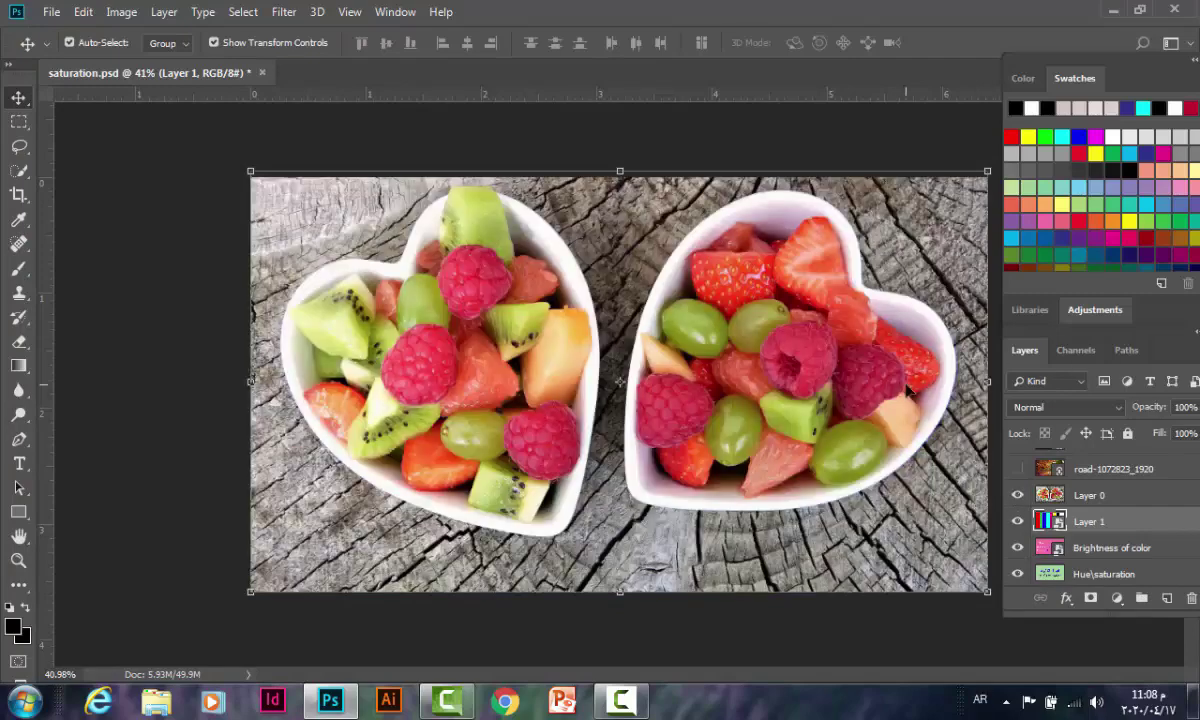
pyautogui.scroll(1, 677, 269)
pyautogui.scroll(1, 700, 350)
pyautogui.scroll(1, 742, 455)
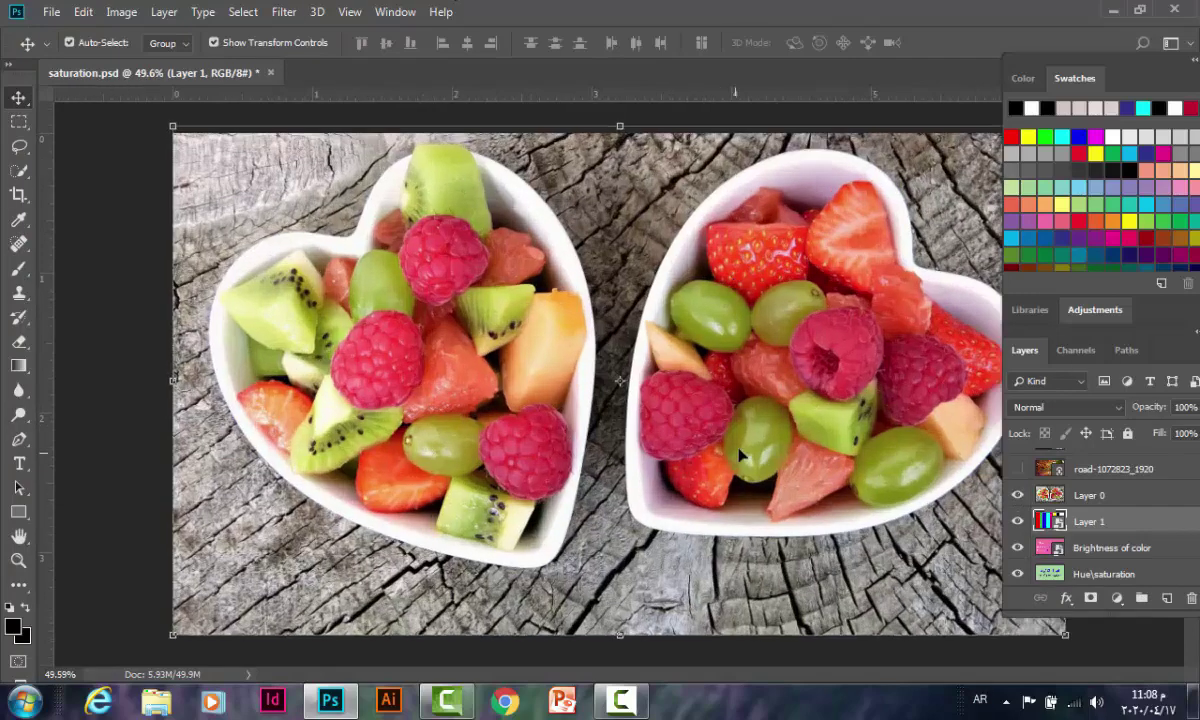
pyautogui.scroll(-1, 740, 455)
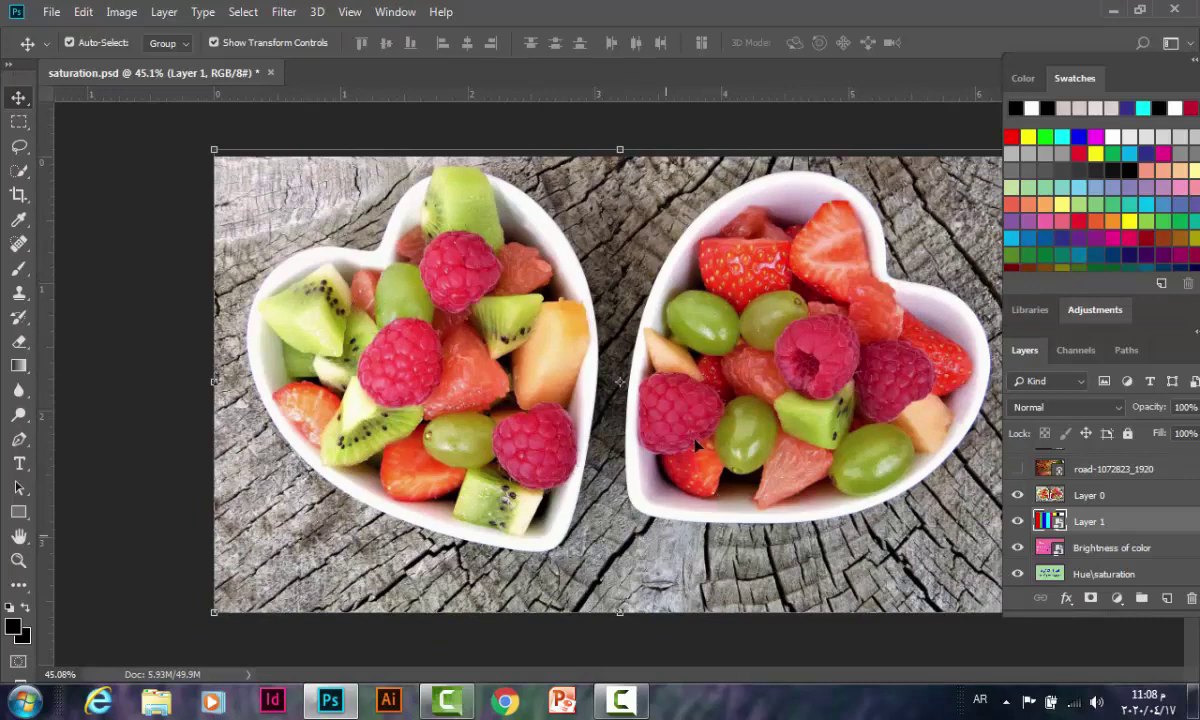
pyautogui.click(1118, 597)
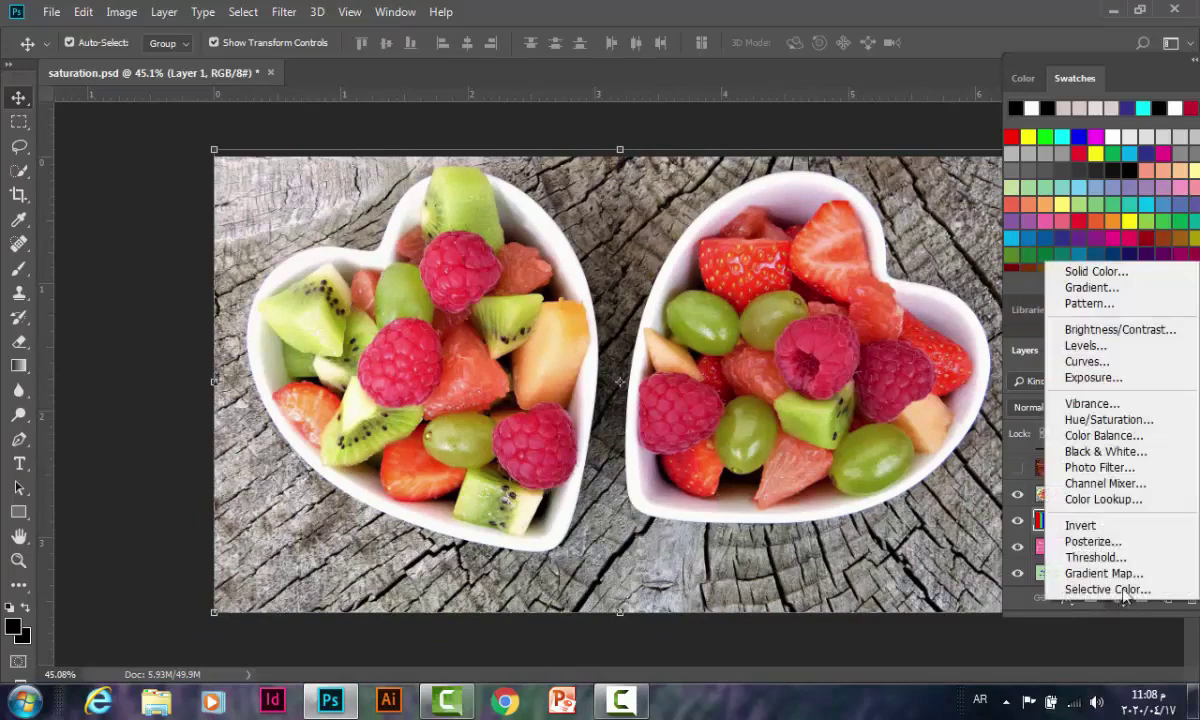
pyautogui.click(1132, 421)
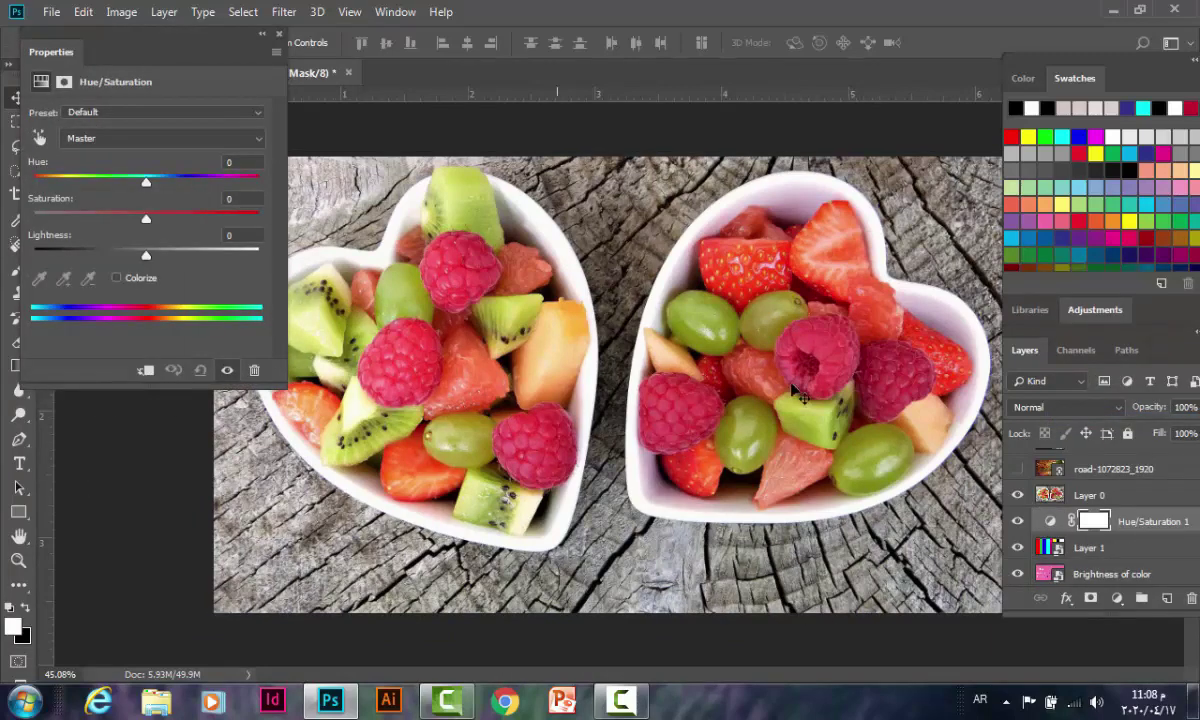
# - Move Hue/Saturation 1 above Layer 0, experiment with hue and saturation, then reset and lower Lightness
pyautogui.moveTo(1135, 538); pyautogui.dragTo(1078, 482)
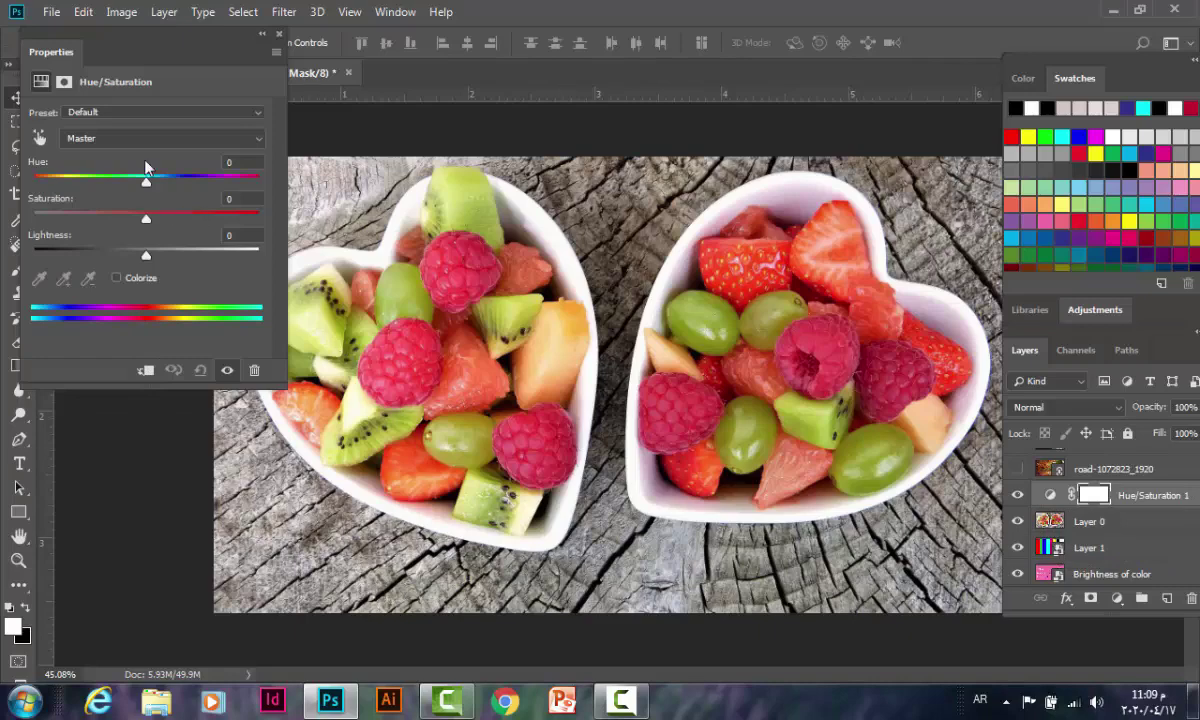
pyautogui.moveTo(146, 183); pyautogui.dragTo(201, 183)
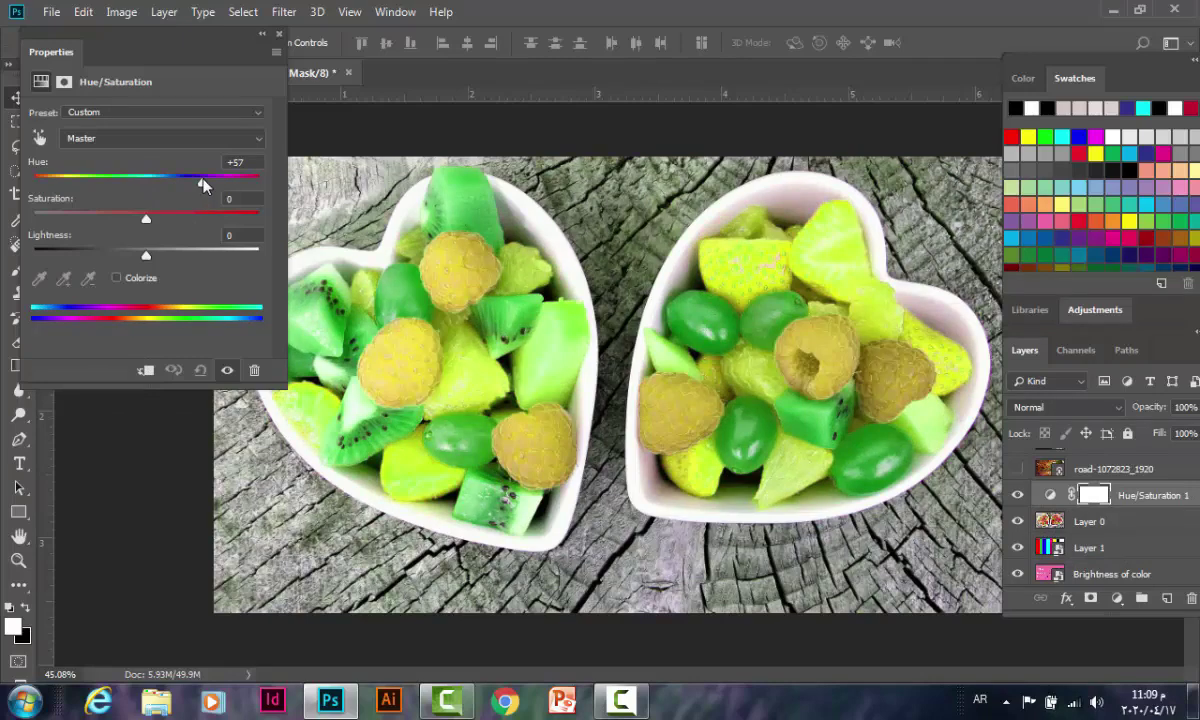
pyautogui.moveTo(203, 185)
pyautogui.mouseDown()
pyautogui.moveTo(249, 188)
pyautogui.moveTo(40, 181)
pyautogui.moveTo(74, 185)
pyautogui.mouseUp()
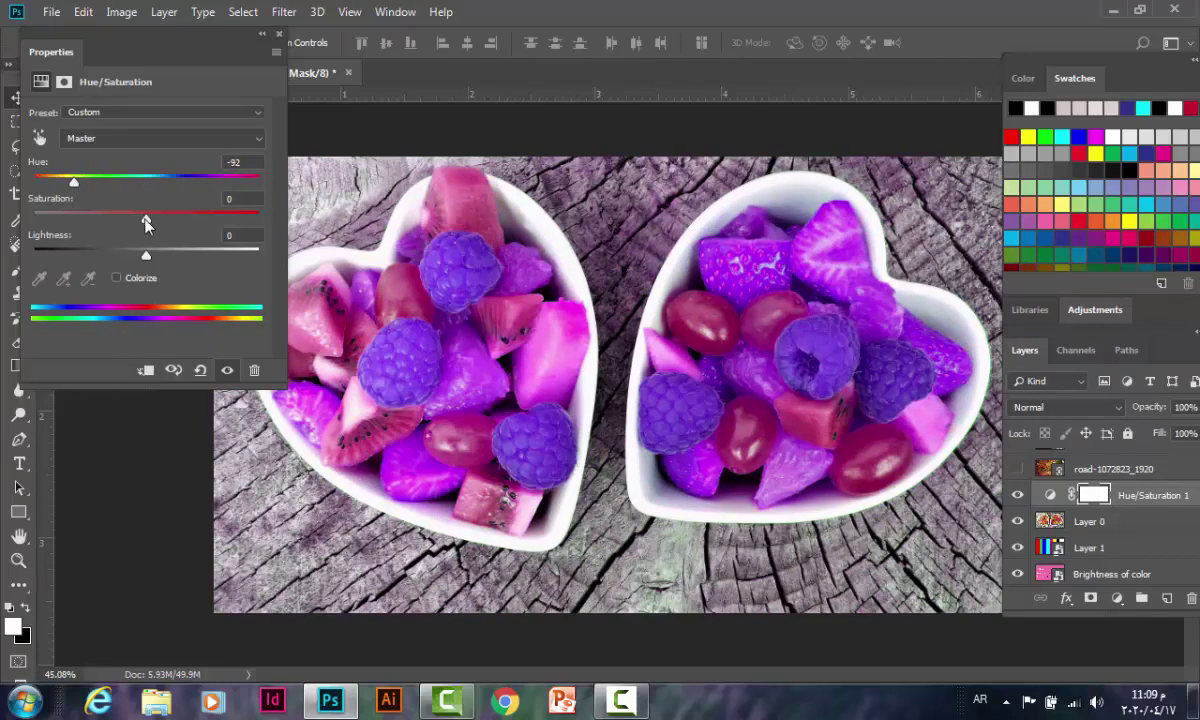
pyautogui.moveTo(144, 222)
pyautogui.mouseDown()
pyautogui.moveTo(269, 218)
pyautogui.moveTo(78, 220)
pyautogui.moveTo(30, 234)
pyautogui.mouseUp()
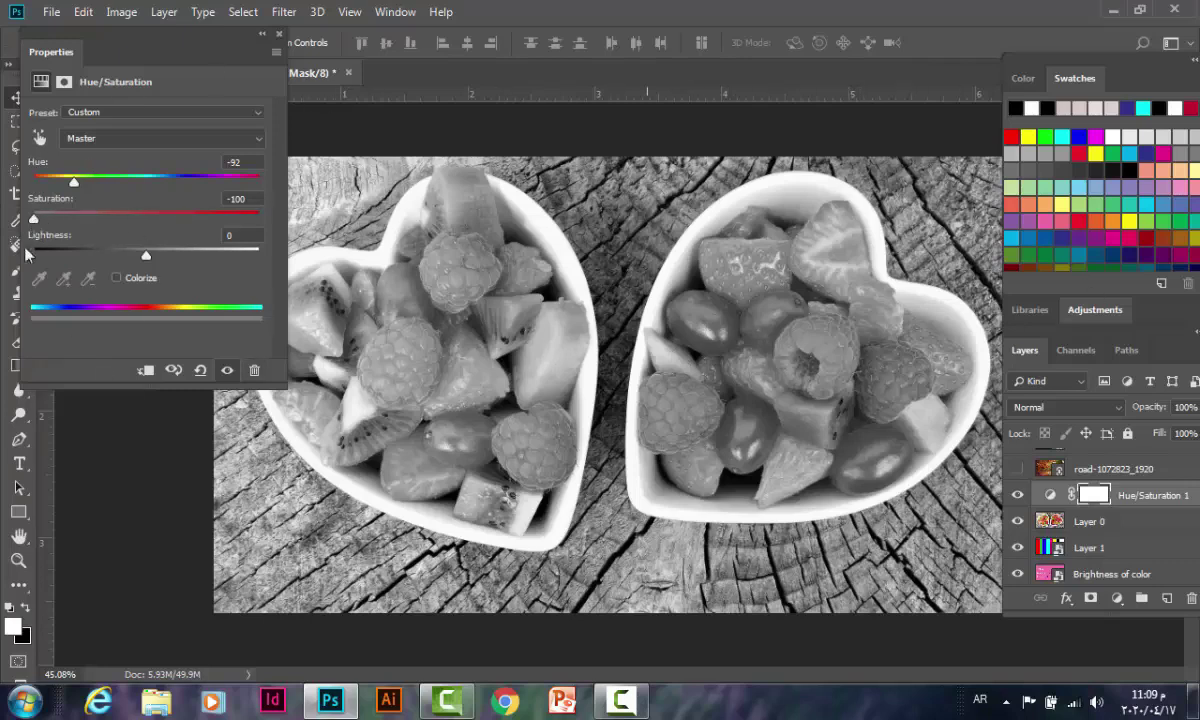
pyautogui.moveTo(33, 218); pyautogui.dragTo(140, 218)
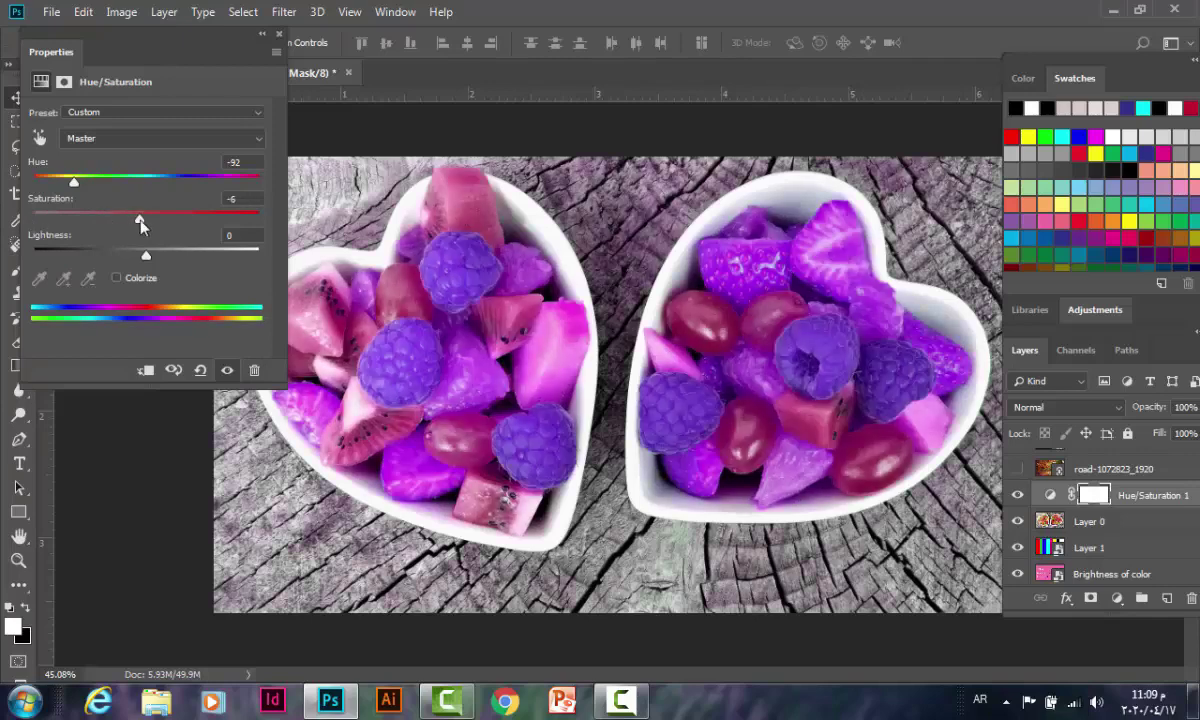
pyautogui.click(200, 370)
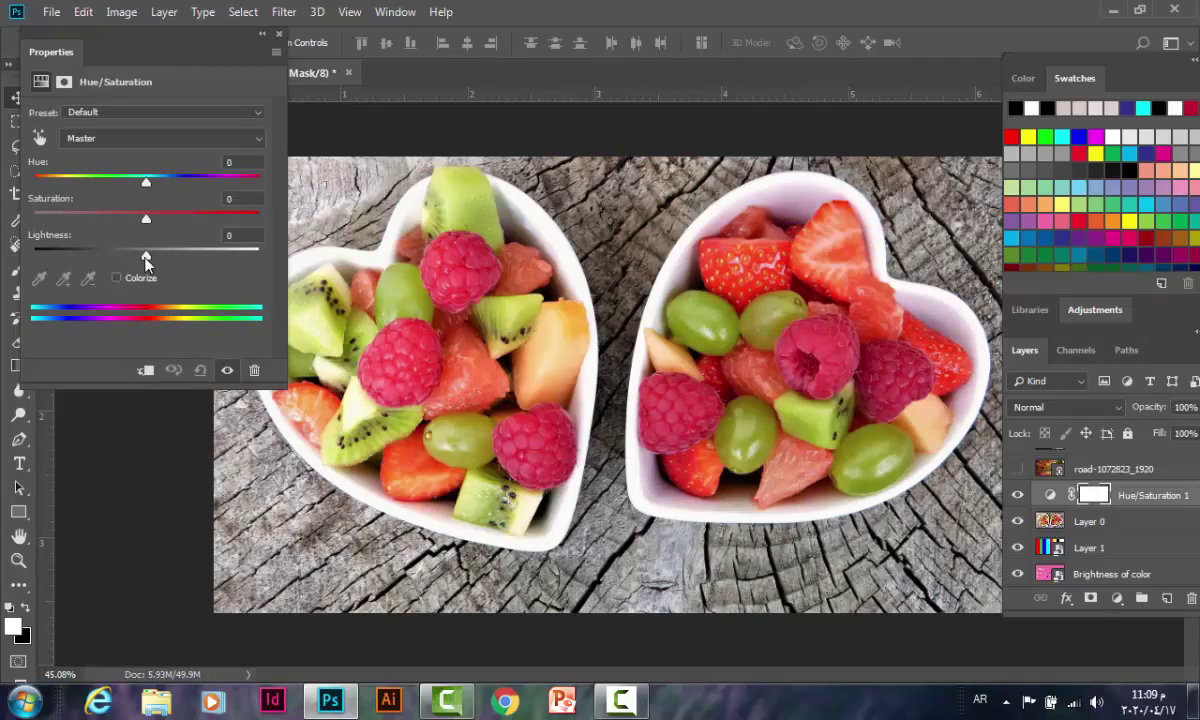
pyautogui.moveTo(146, 260)
pyautogui.mouseDown()
pyautogui.moveTo(123, 258)
pyautogui.moveTo(144, 257)
pyautogui.mouseUp()
# - Keep the Master range and set Hue +2, Saturation +12, Lightness -7, then close Properties
pyautogui.click(262, 139)
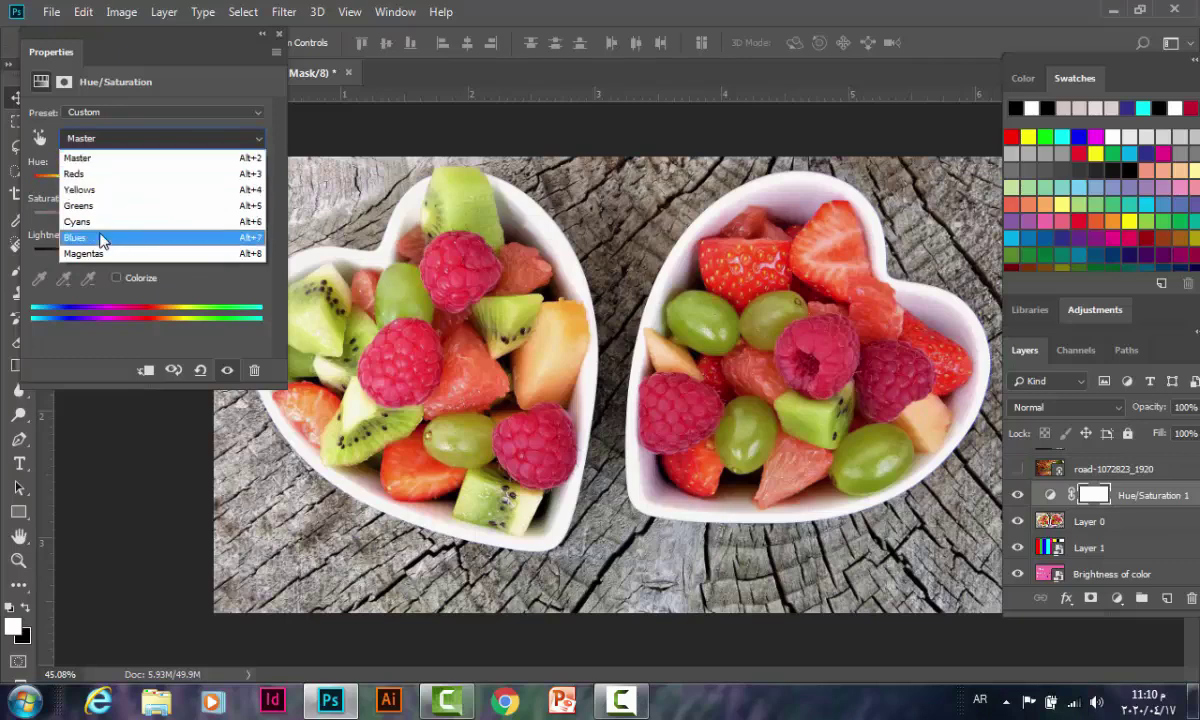
pyautogui.click(222, 297)
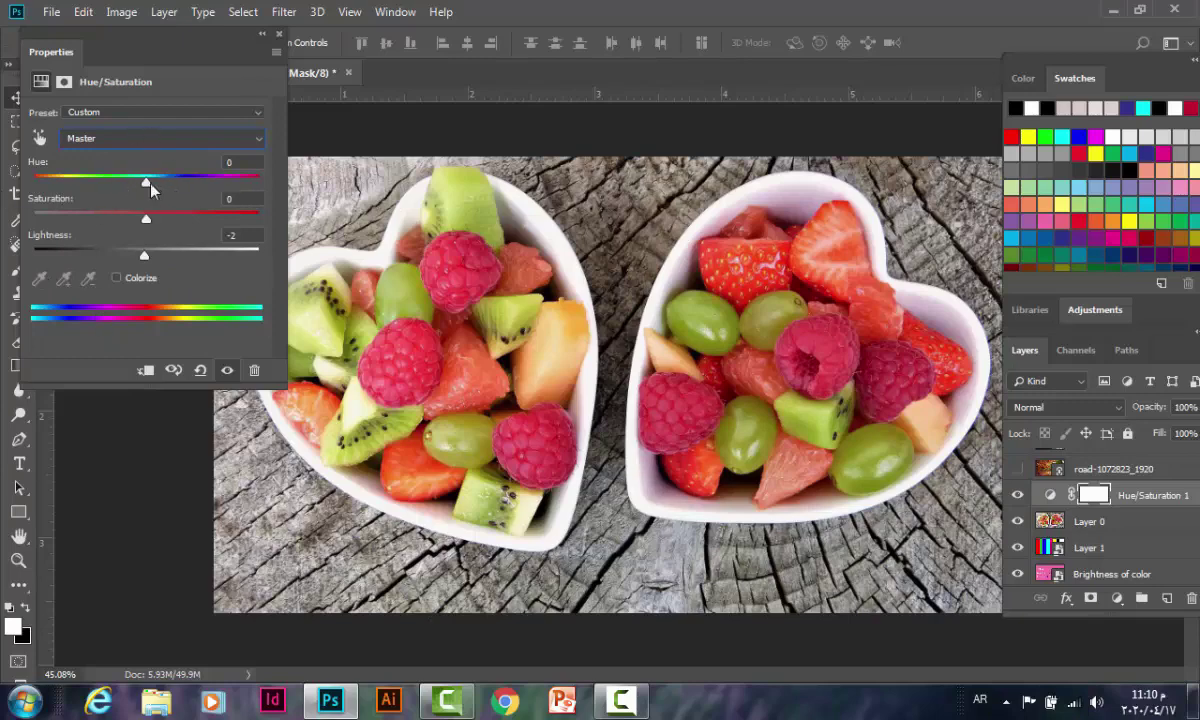
pyautogui.moveTo(147, 184)
pyautogui.mouseDown()
pyautogui.moveTo(123, 185)
pyautogui.moveTo(148, 184)
pyautogui.mouseUp()
pyautogui.moveTo(174, 217)
pyautogui.mouseDown()
pyautogui.moveTo(88, 218)
pyautogui.moveTo(178, 256)
pyautogui.moveTo(138, 256)
pyautogui.mouseUp()
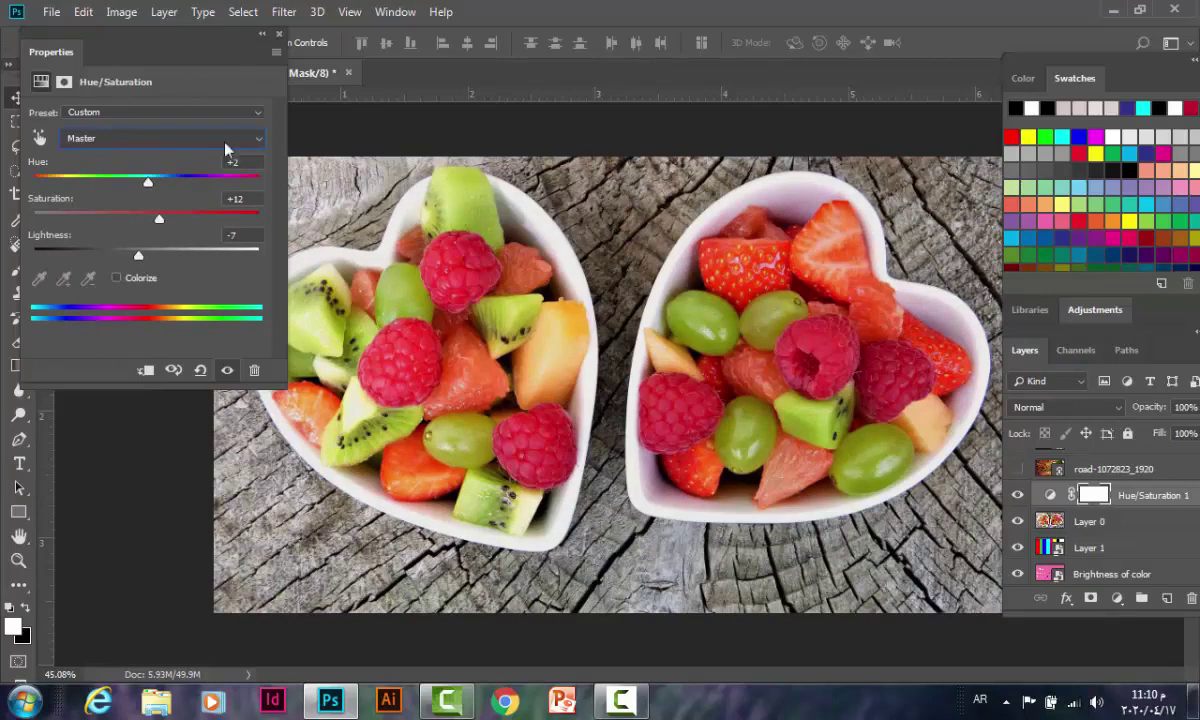
pyautogui.click(267, 36)
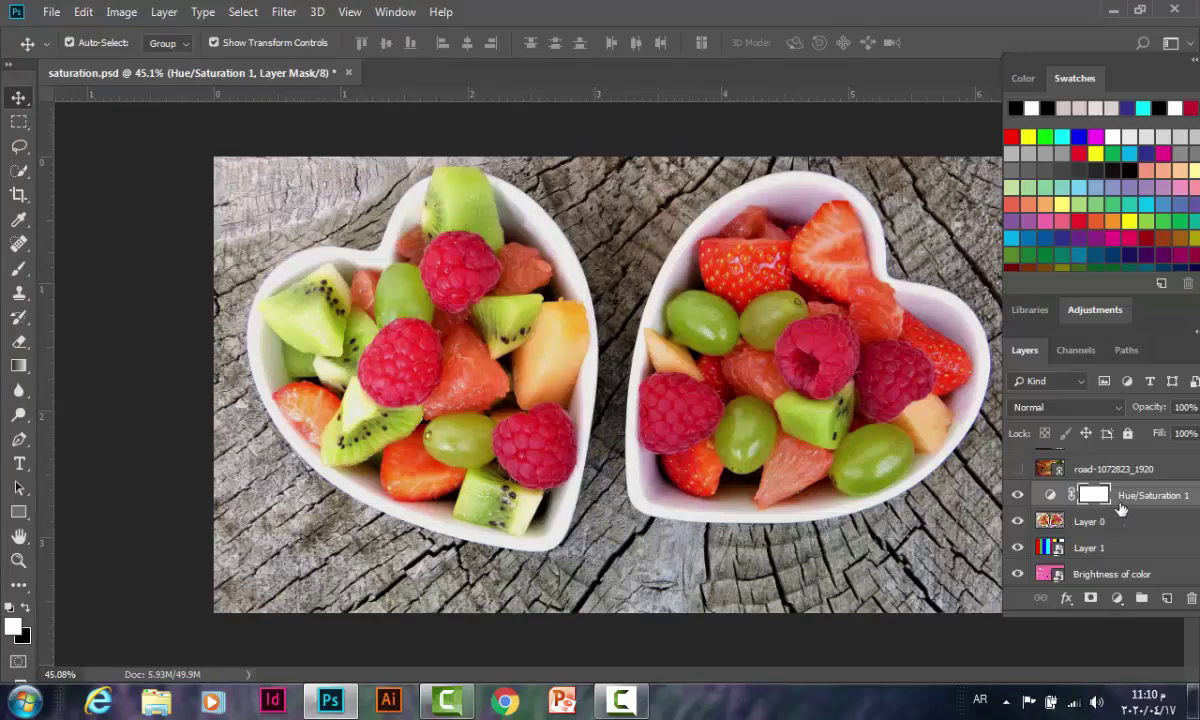
# - Show the autumn road photo with Hue/Saturation 1 above it, reset to defaults
pyautogui.scroll(1, 1052, 478)
pyautogui.click(1017, 495)
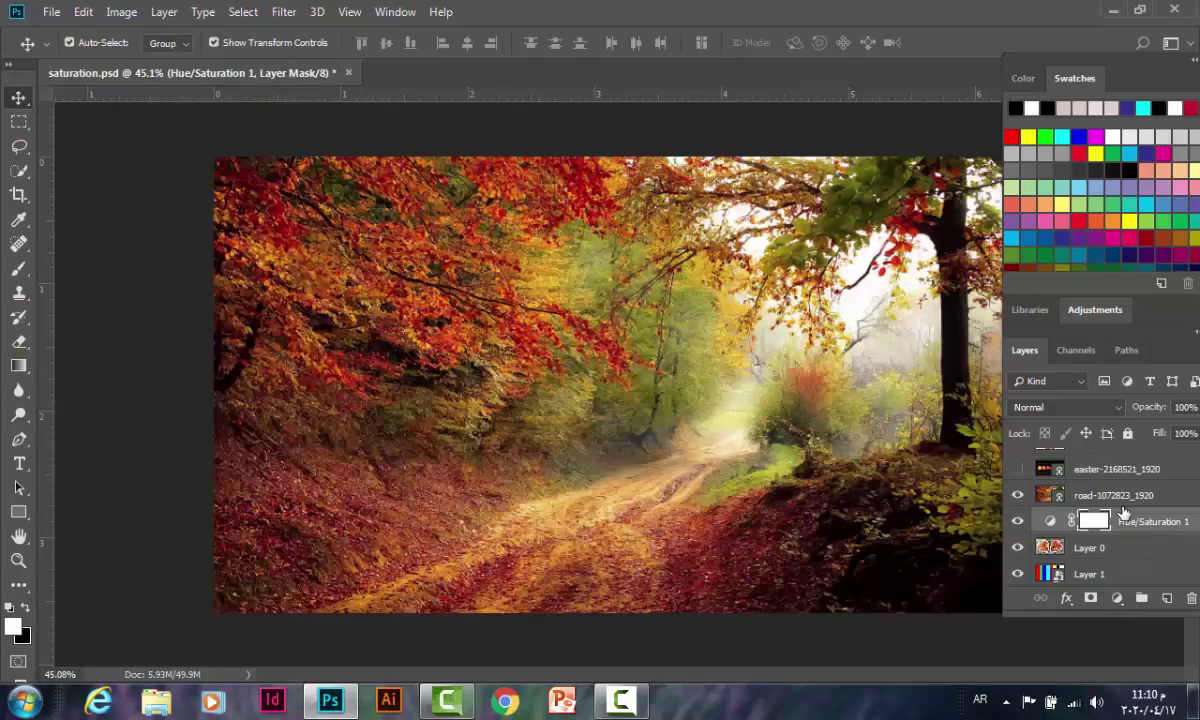
pyautogui.moveTo(1133, 521); pyautogui.dragTo(1130, 483)
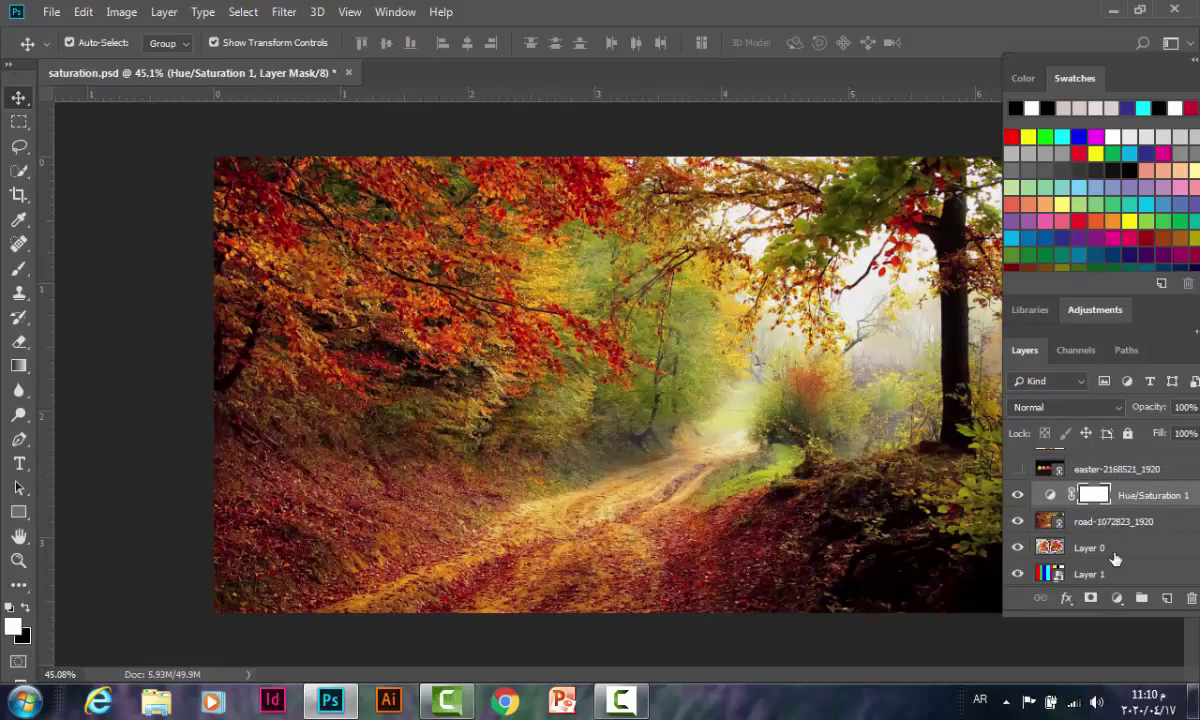
pyautogui.doubleClick(1050, 495)
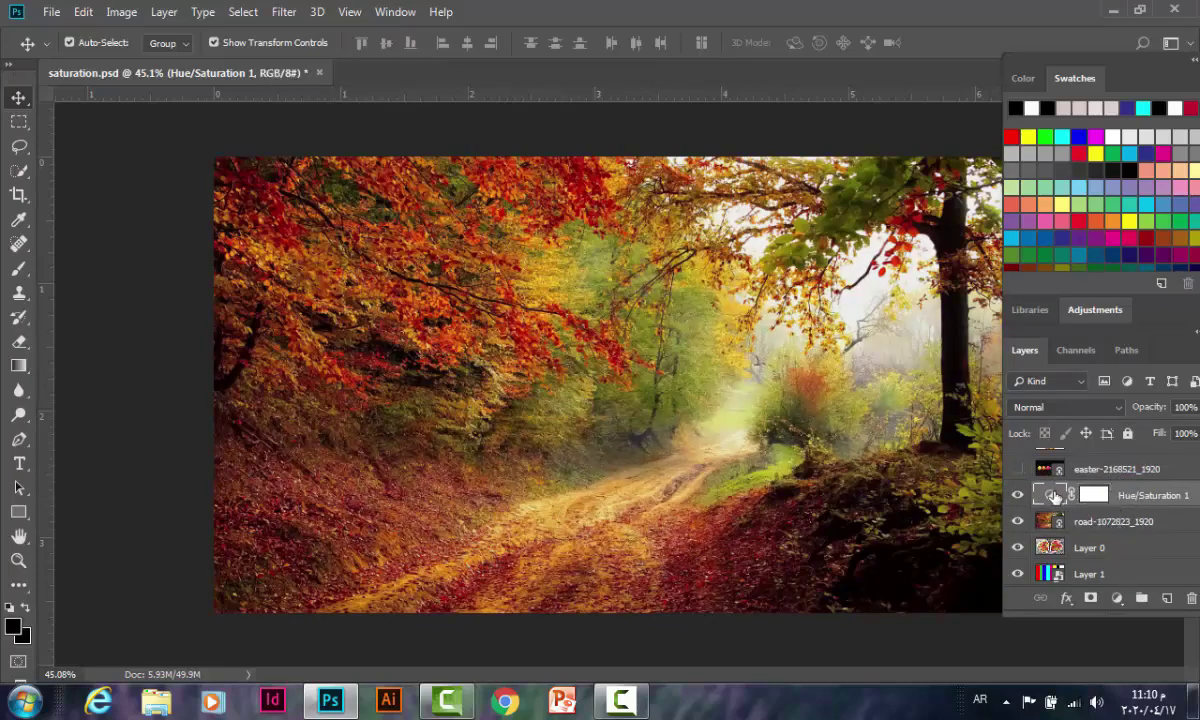
pyautogui.click(200, 371)
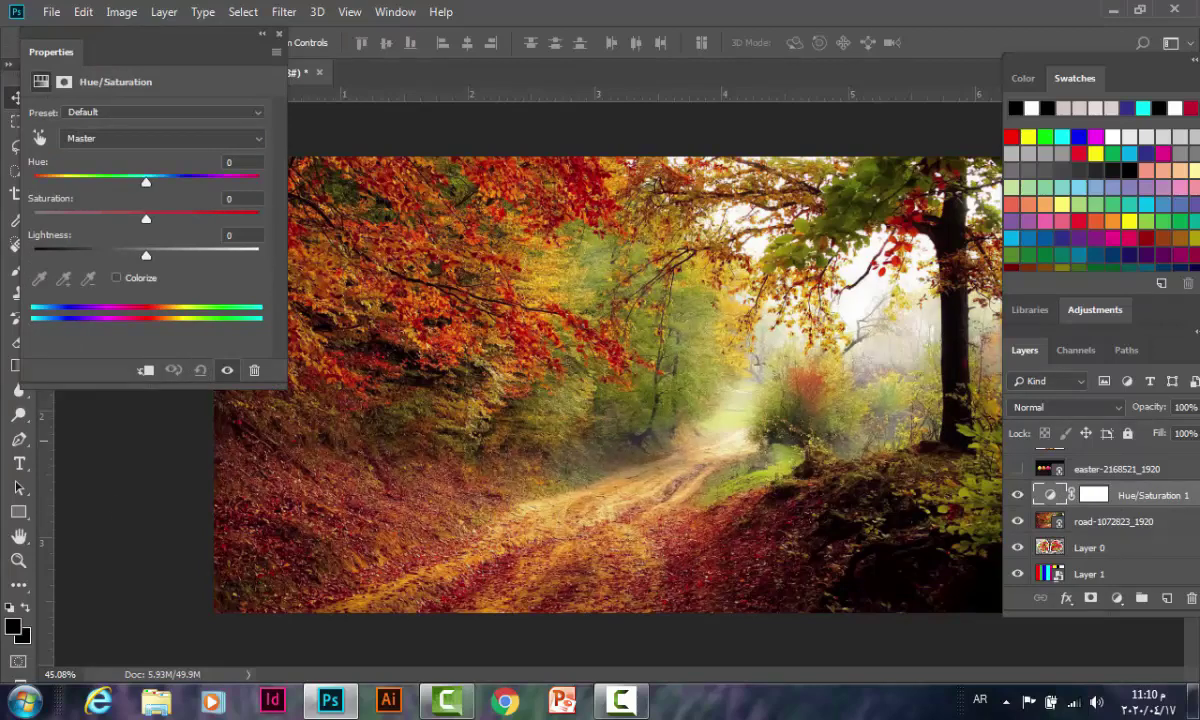
pyautogui.moveTo(183, 31); pyautogui.dragTo(163, 67)
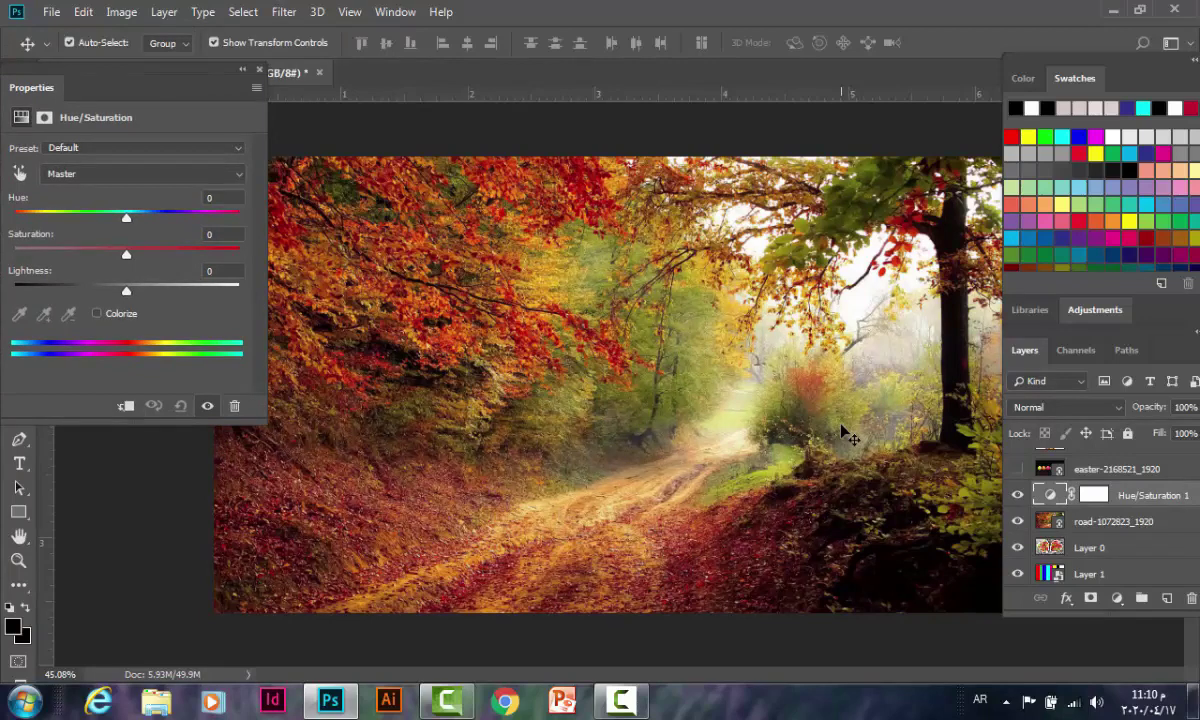
# - Try hue shifts up to +72 and various saturation levels, then reset hue and saturation
pyautogui.moveTo(127, 218); pyautogui.dragTo(170, 220)
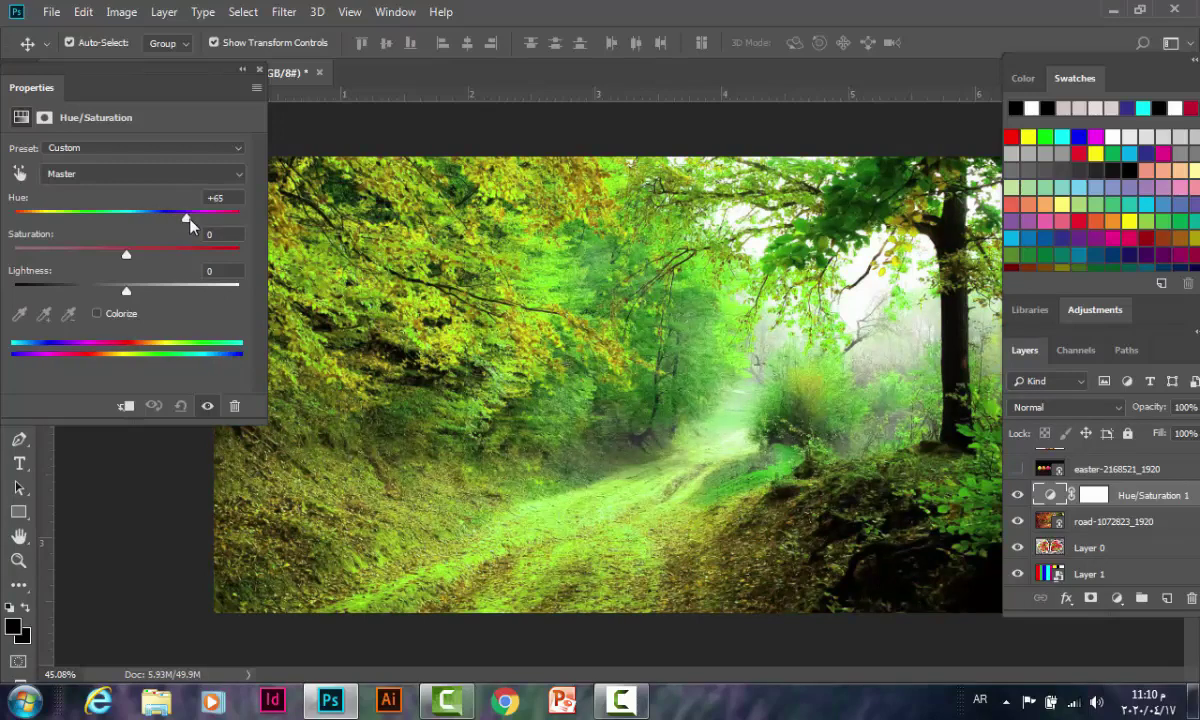
pyautogui.moveTo(170, 220); pyautogui.dragTo(189, 218)
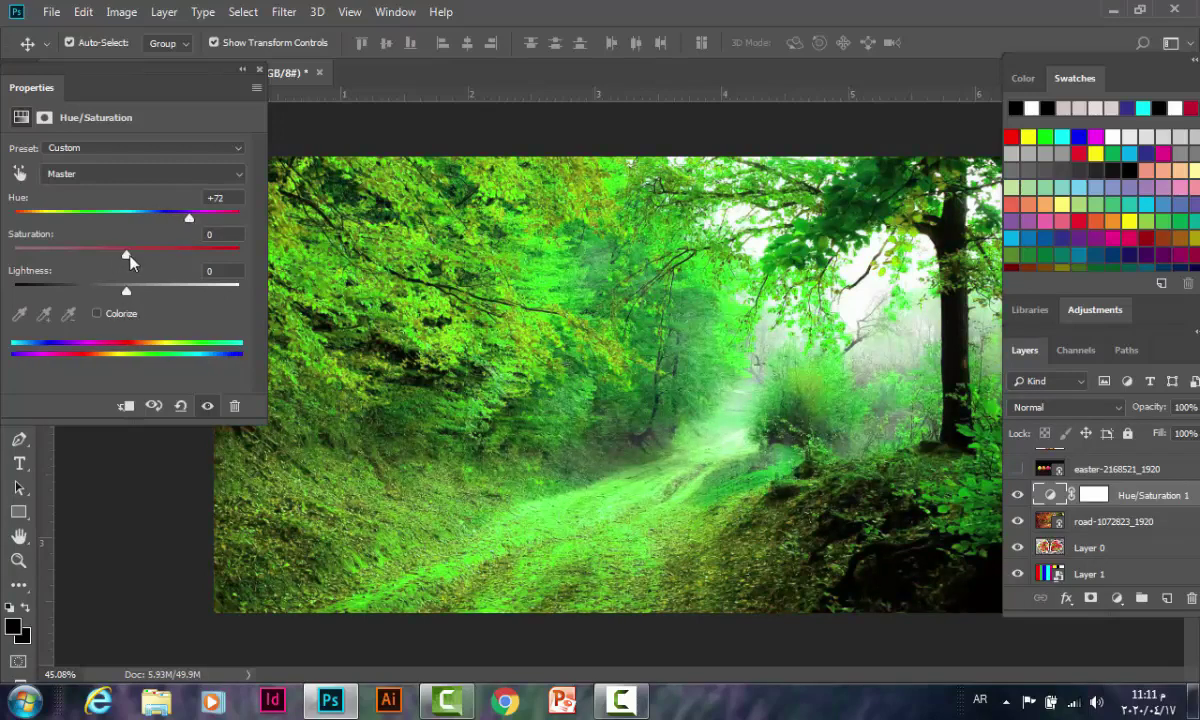
pyautogui.moveTo(127, 256); pyautogui.dragTo(213, 262)
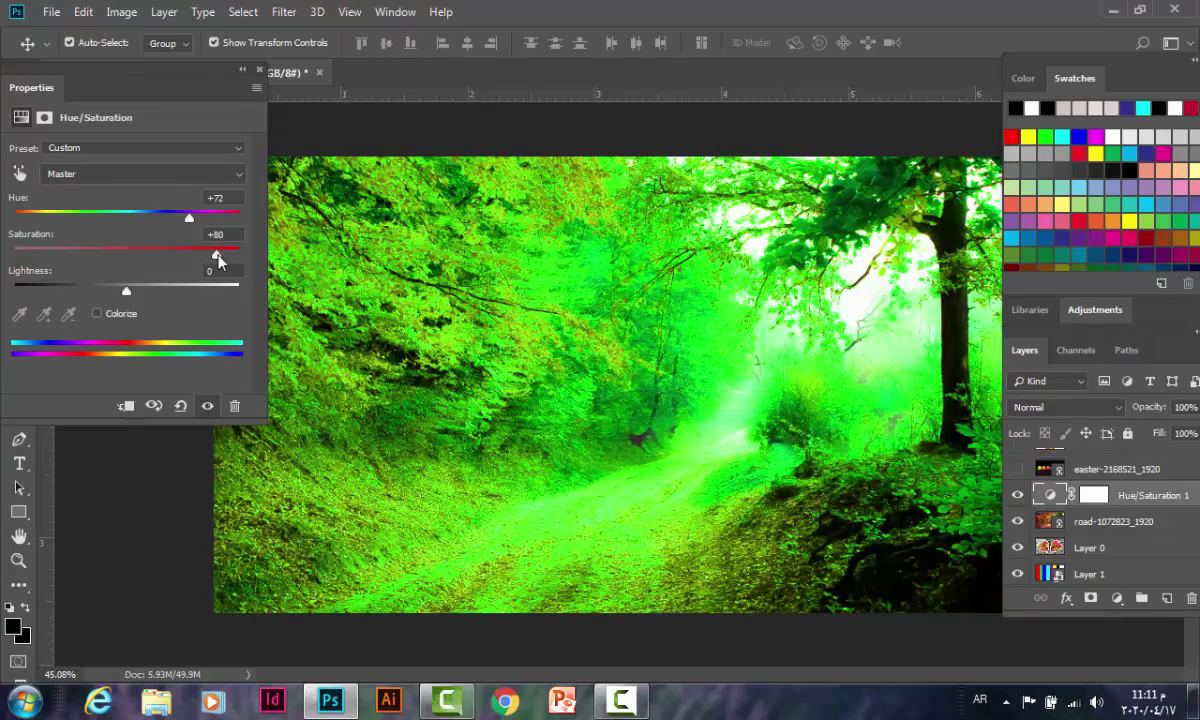
pyautogui.moveTo(216, 254); pyautogui.dragTo(12, 255)
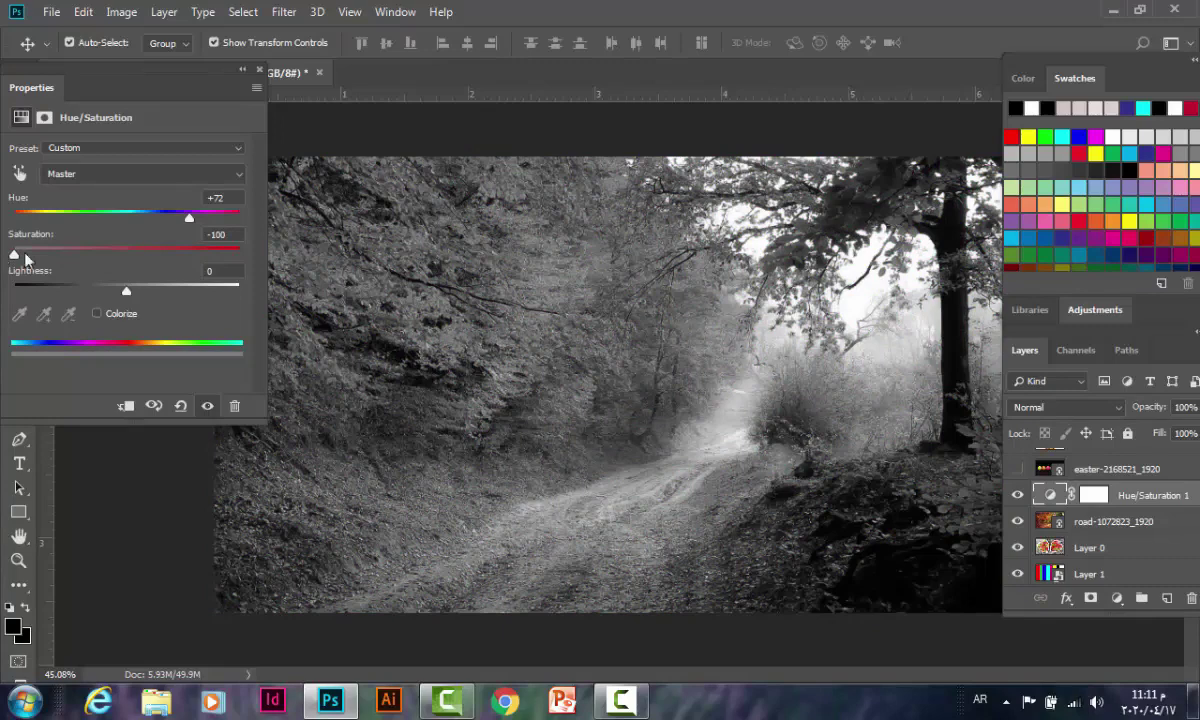
pyautogui.moveTo(4, 256)
pyautogui.mouseDown()
pyautogui.moveTo(236, 255)
pyautogui.moveTo(177, 255)
pyautogui.moveTo(91, 230)
pyautogui.mouseUp()
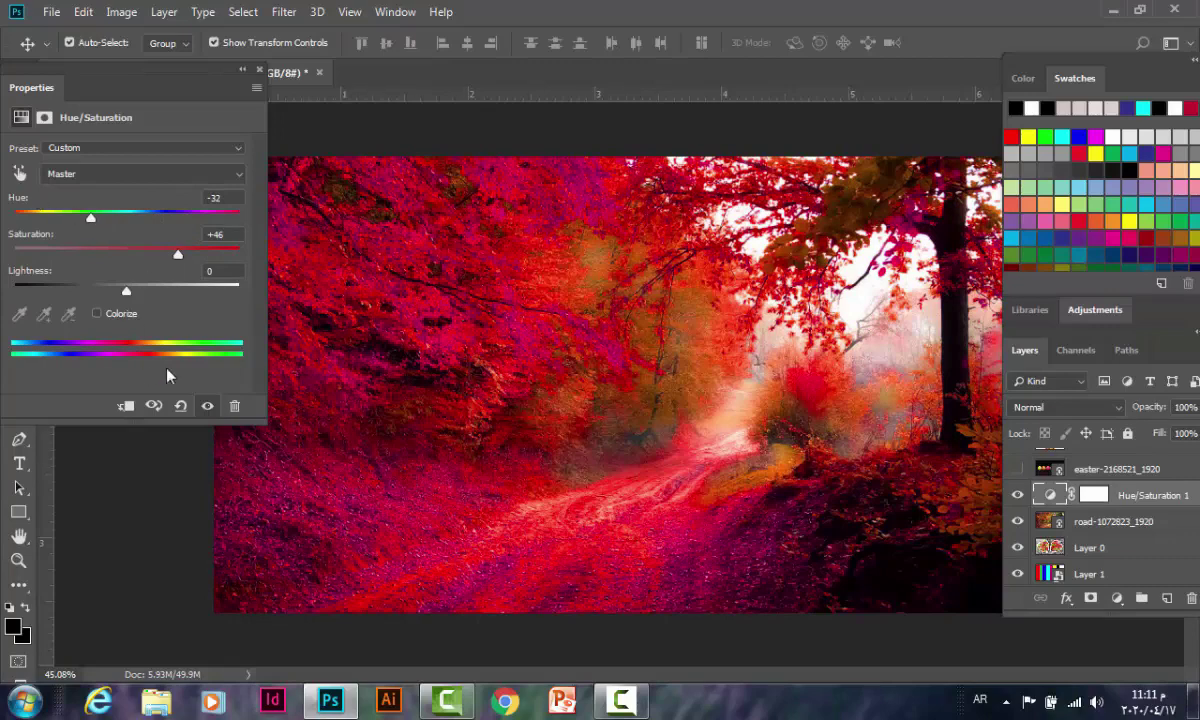
pyautogui.click(180, 405)
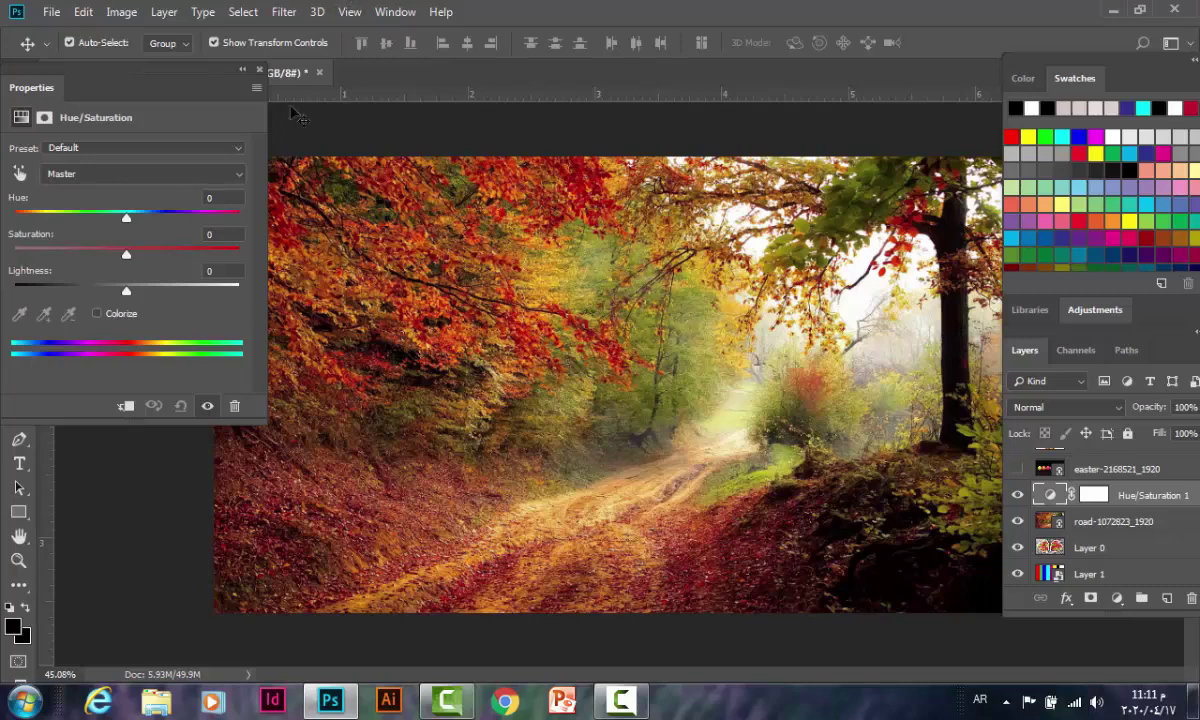
# - Delete the Hue/Saturation 1 layer and duplicate the road photo layer
pyautogui.click(259, 71)
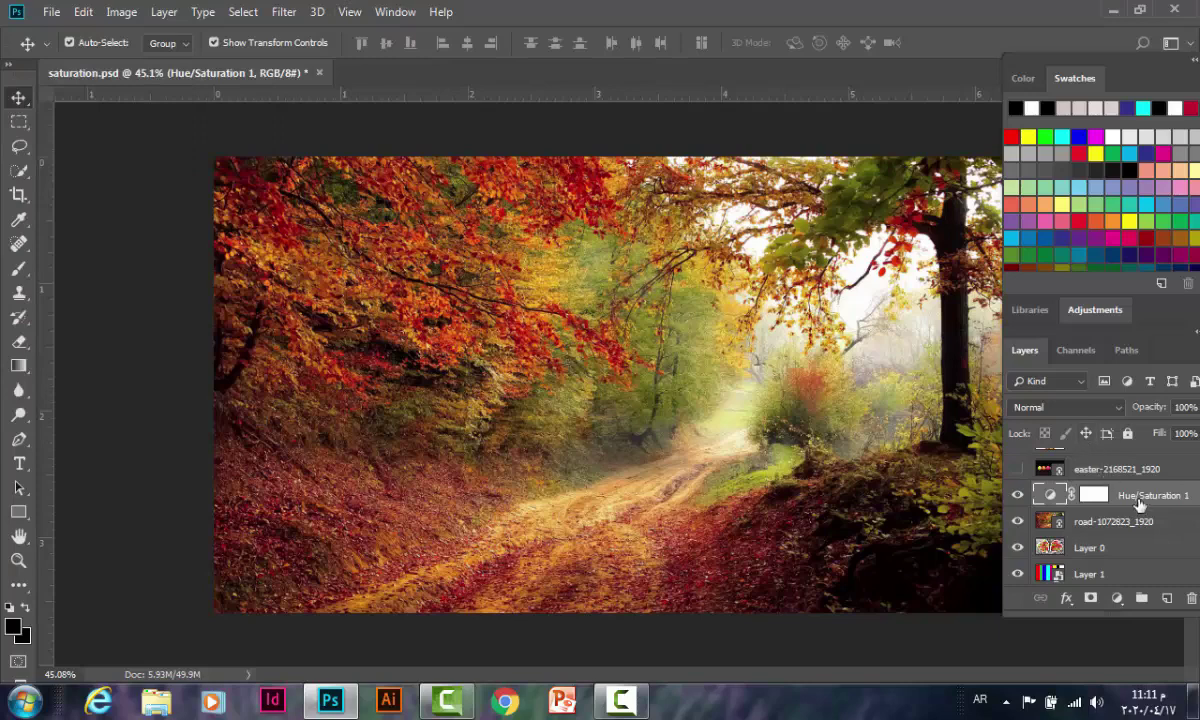
pyautogui.moveTo(1100, 495); pyautogui.dragTo(1191, 597)
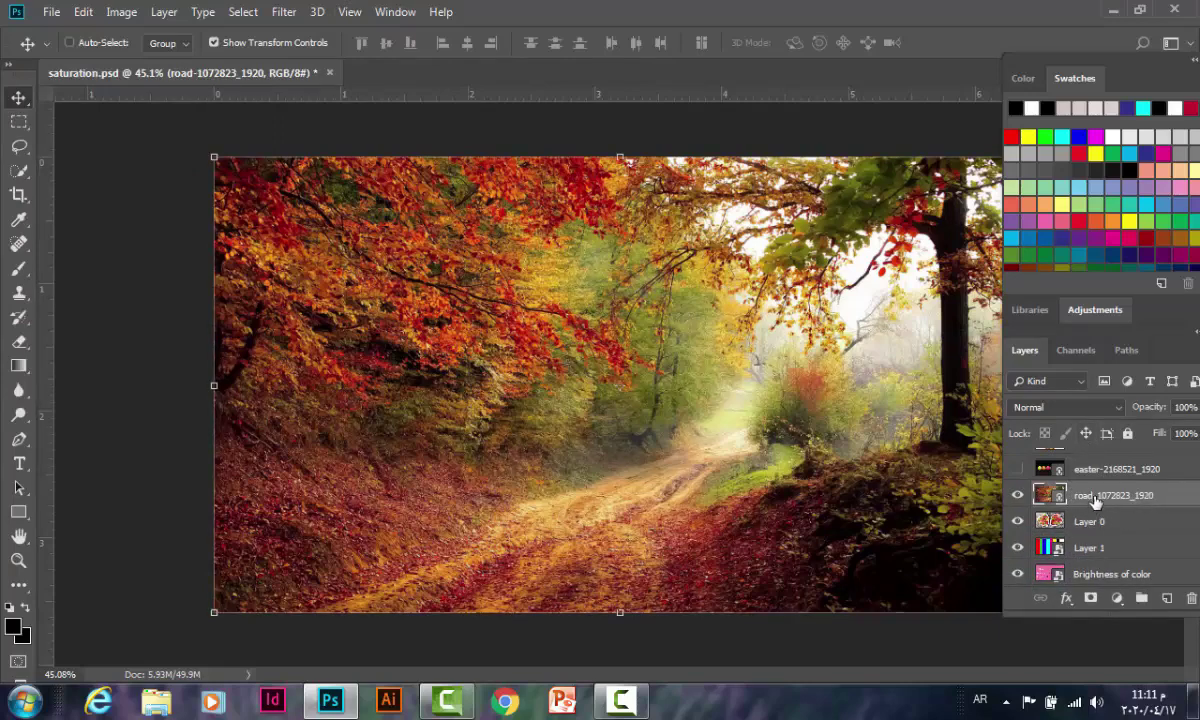
pyautogui.hotkey('ctrl', 'j')
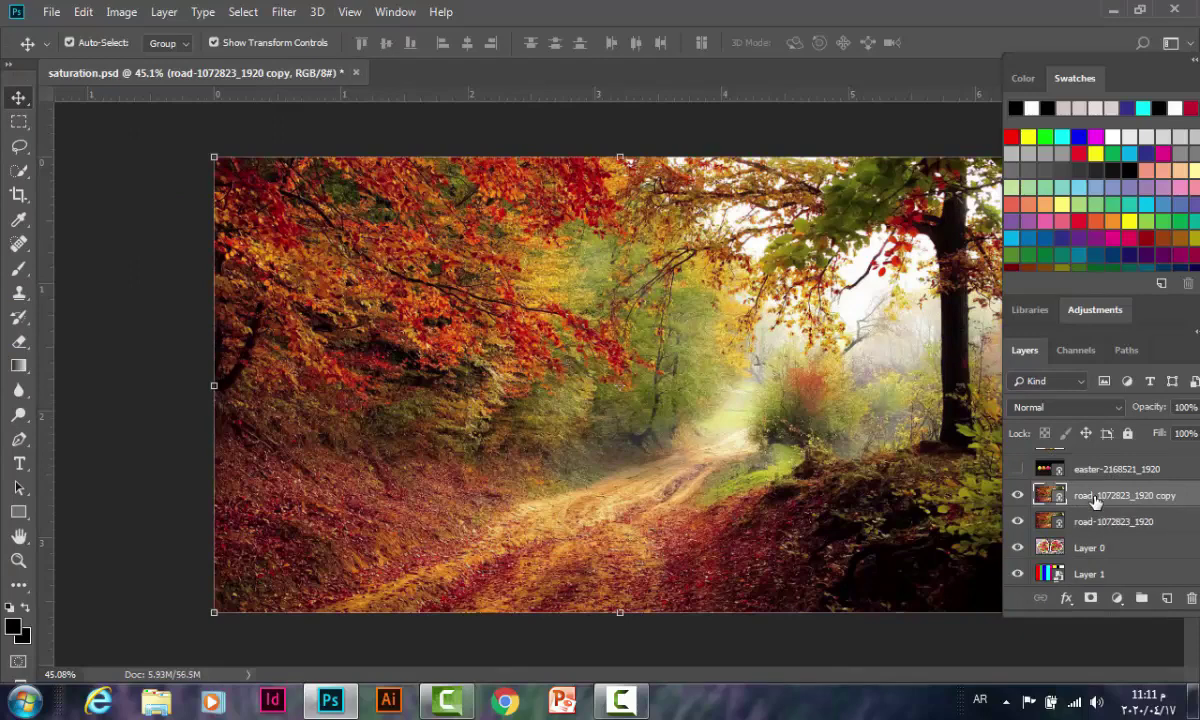
# - Apply the HSB/HSL filter to the road copy with HSL row order
pyautogui.click(294, 18)
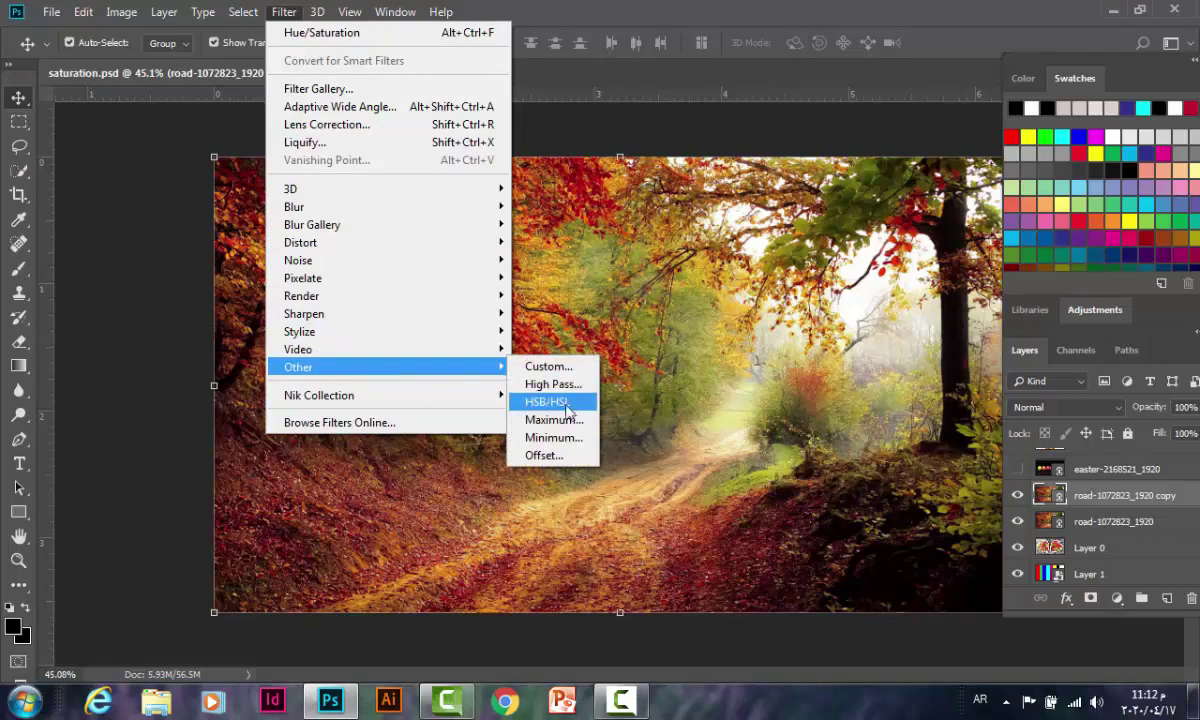
pyautogui.moveTo(298, 367)
pyautogui.click(570, 408)
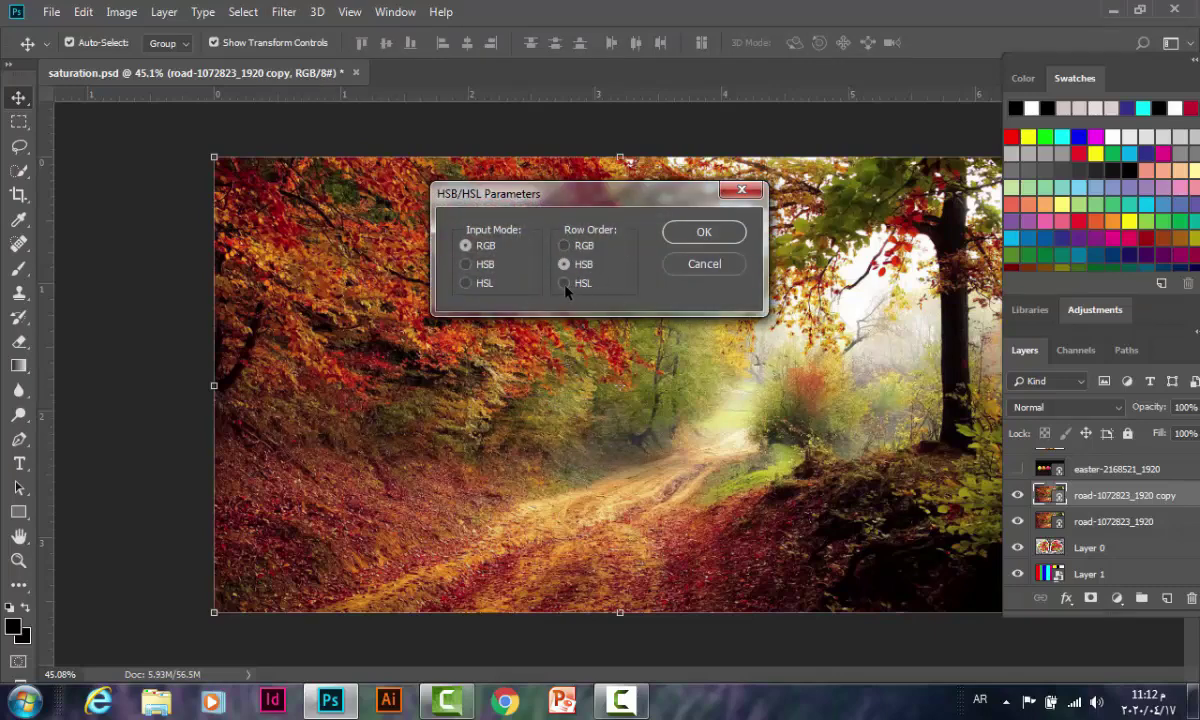
pyautogui.click(565, 284)
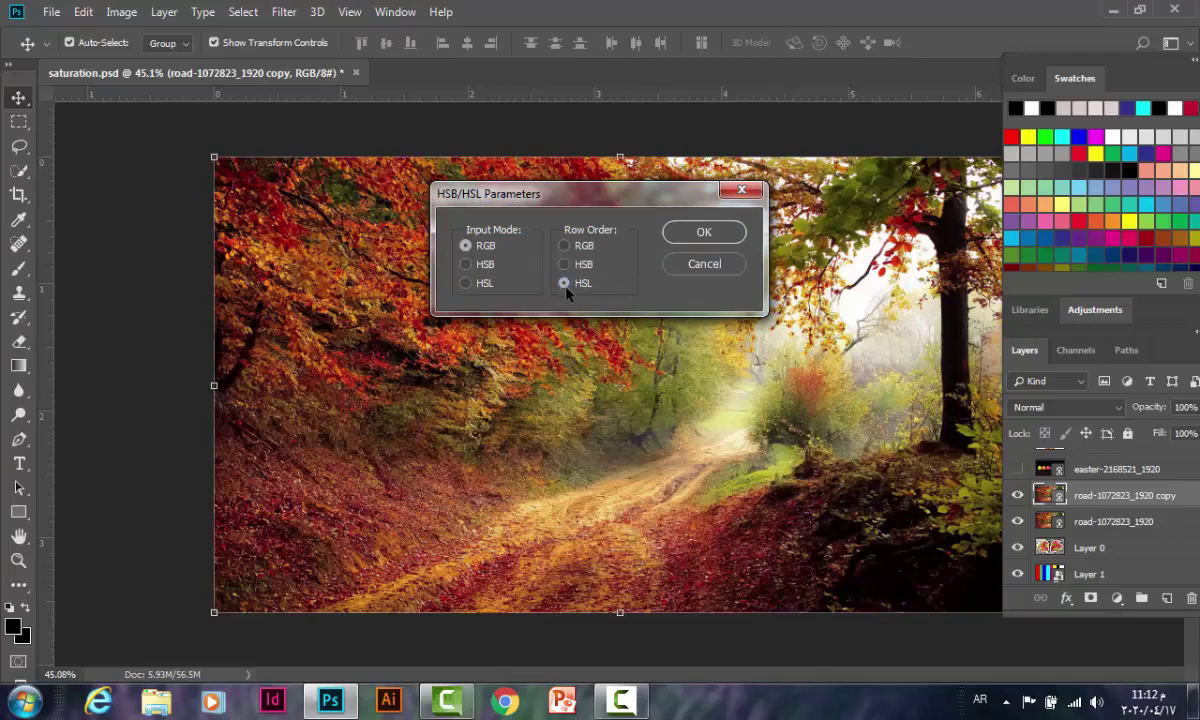
pyautogui.click(704, 232)
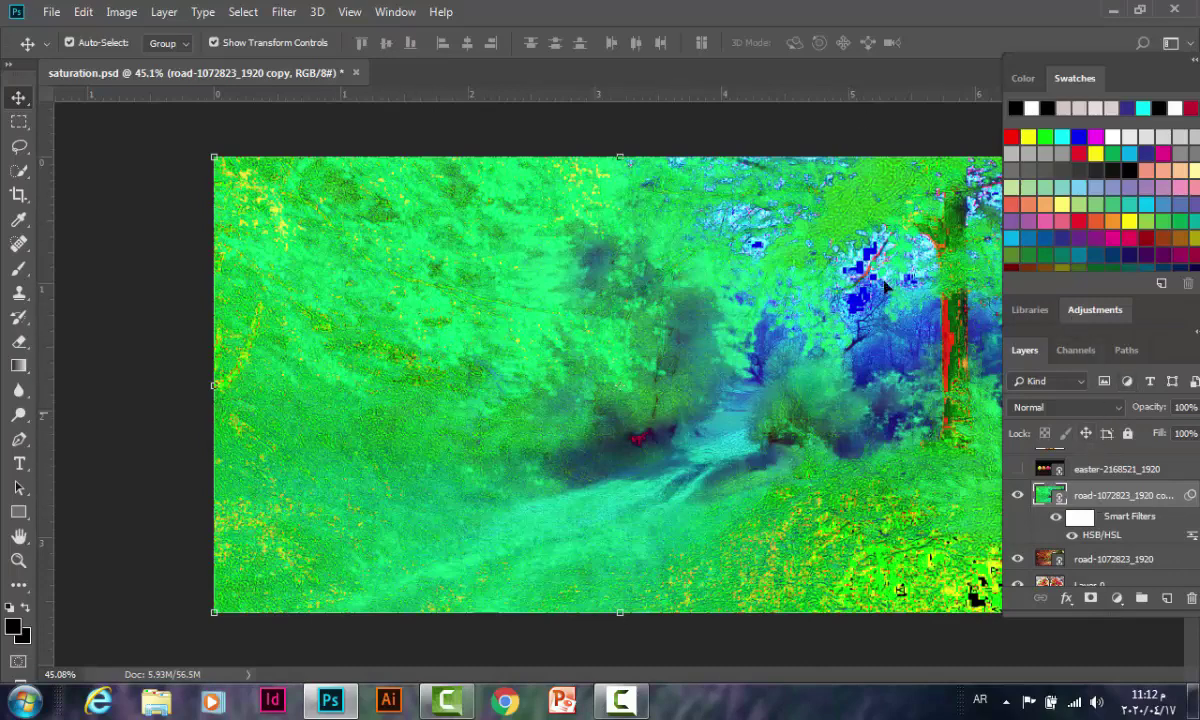
# - Load the Green channel as a selection, then delete the HSB/HSL road copy layer
pyautogui.click(1085, 350)
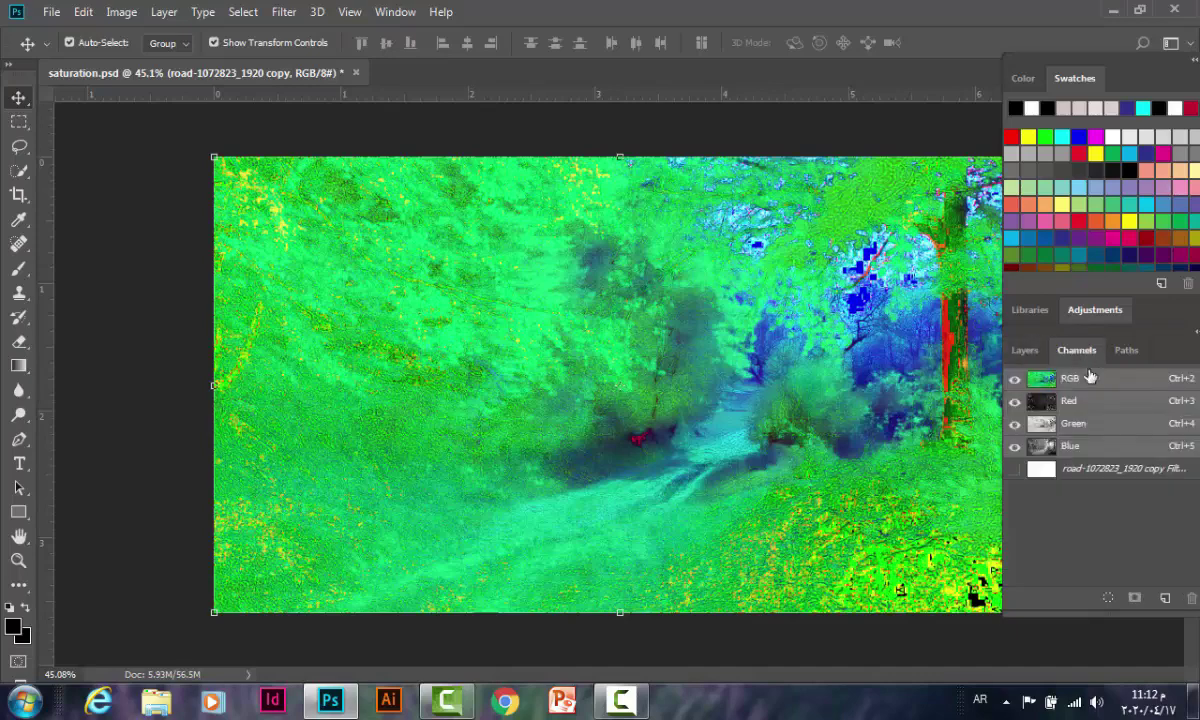
pyautogui.click(398, 14)
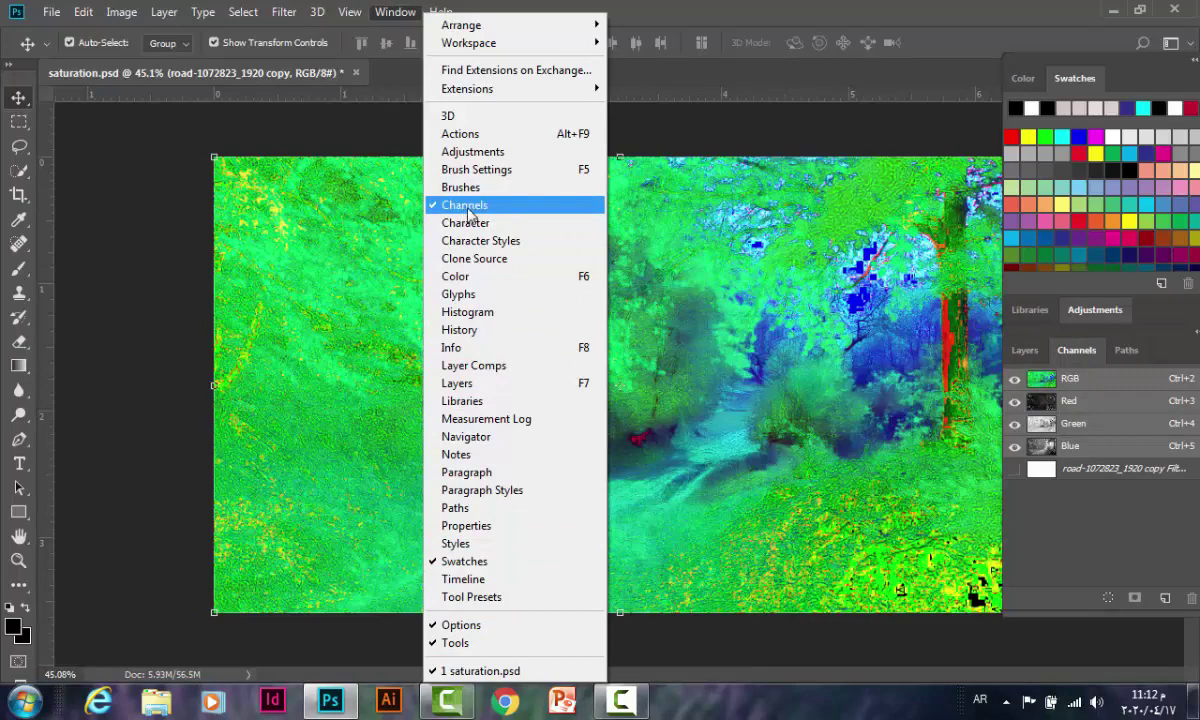
pyautogui.click(721, 14)
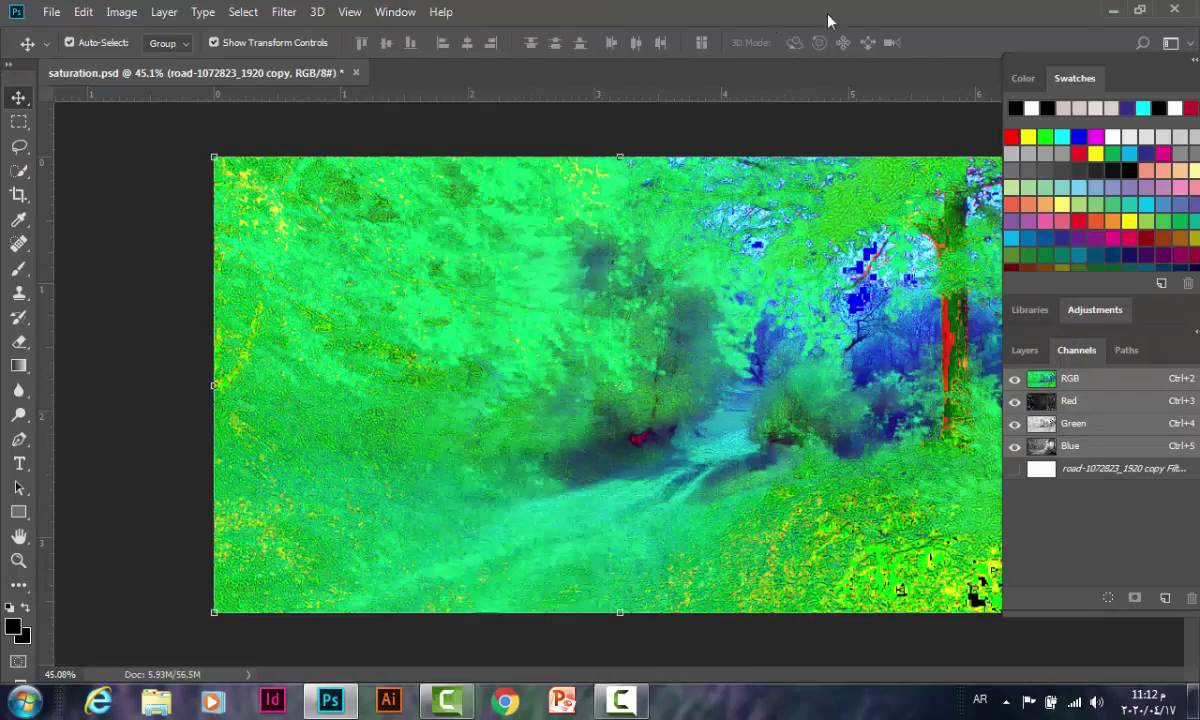
pyautogui.keyDown('ctrl'); pyautogui.click(1041, 423); pyautogui.keyUp('ctrl')
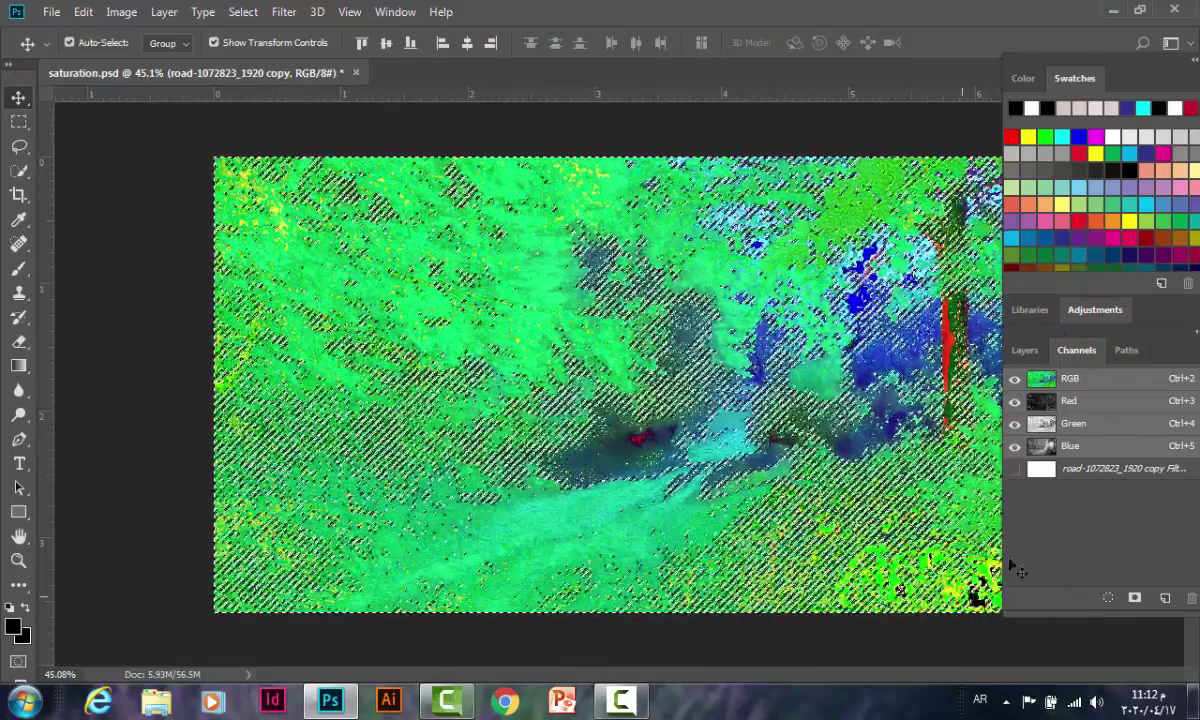
pyautogui.click(1024, 350)
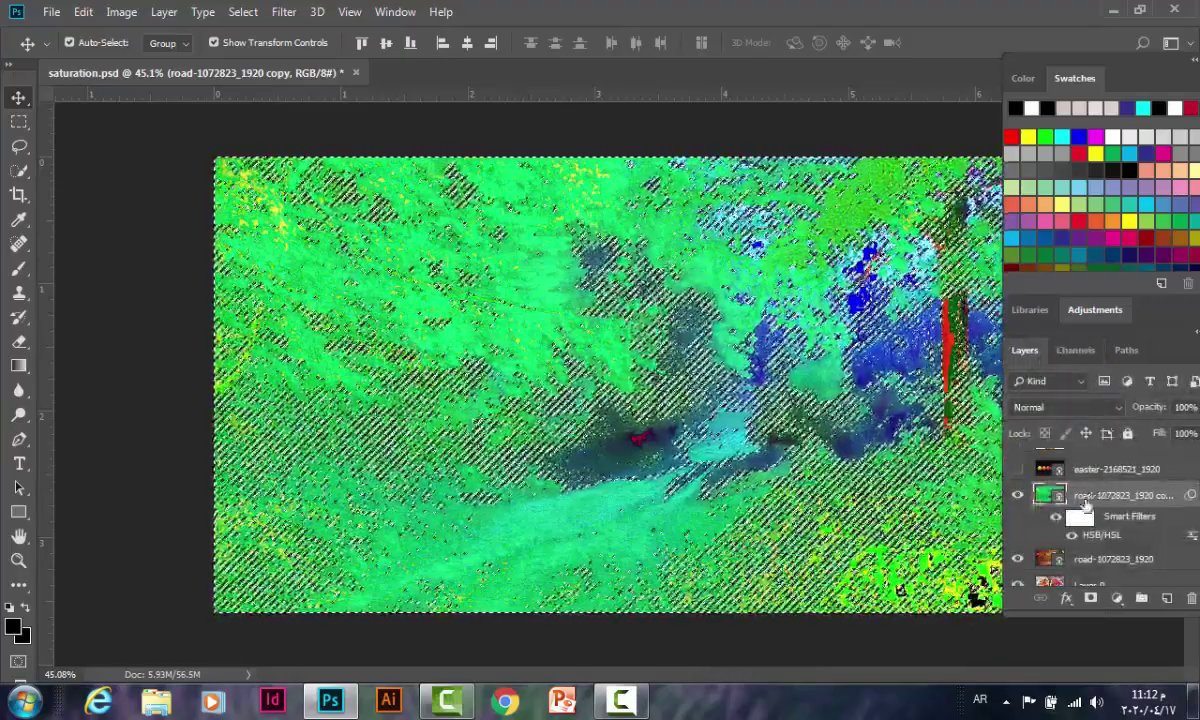
pyautogui.moveTo(1085, 497); pyautogui.dragTo(1192, 601)
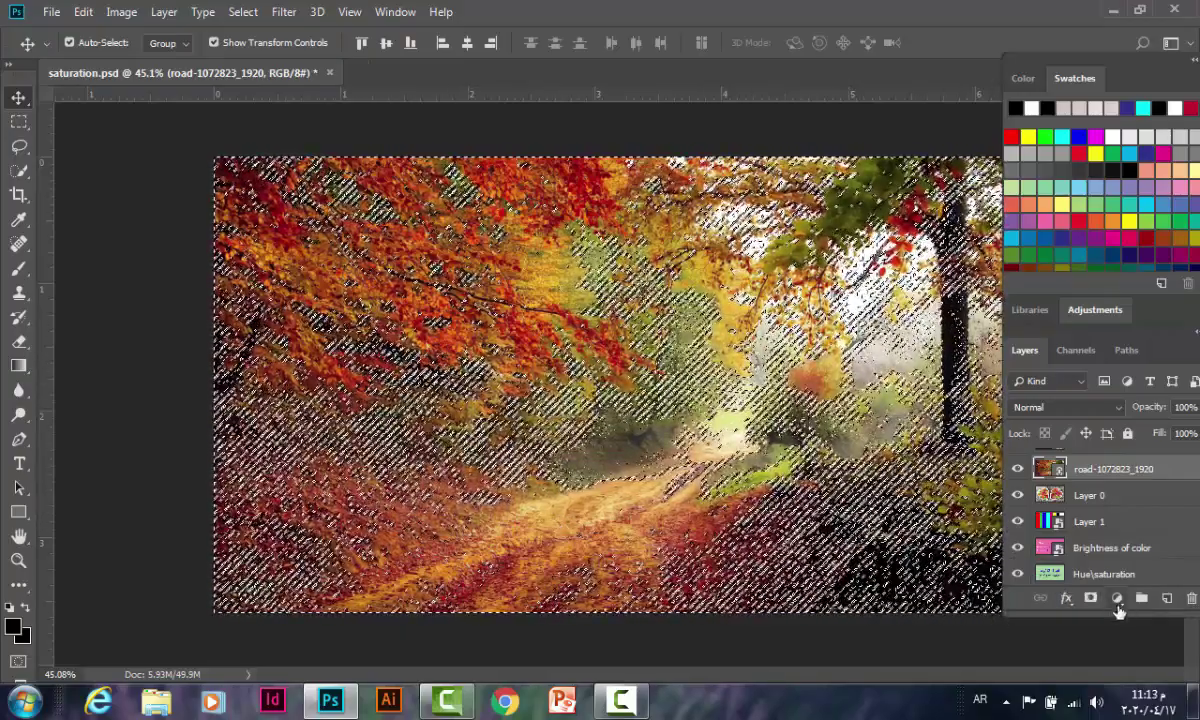
# - Add a masked Hue/Saturation layer set to Hue +36 and Saturation +33
pyautogui.click(1118, 598)
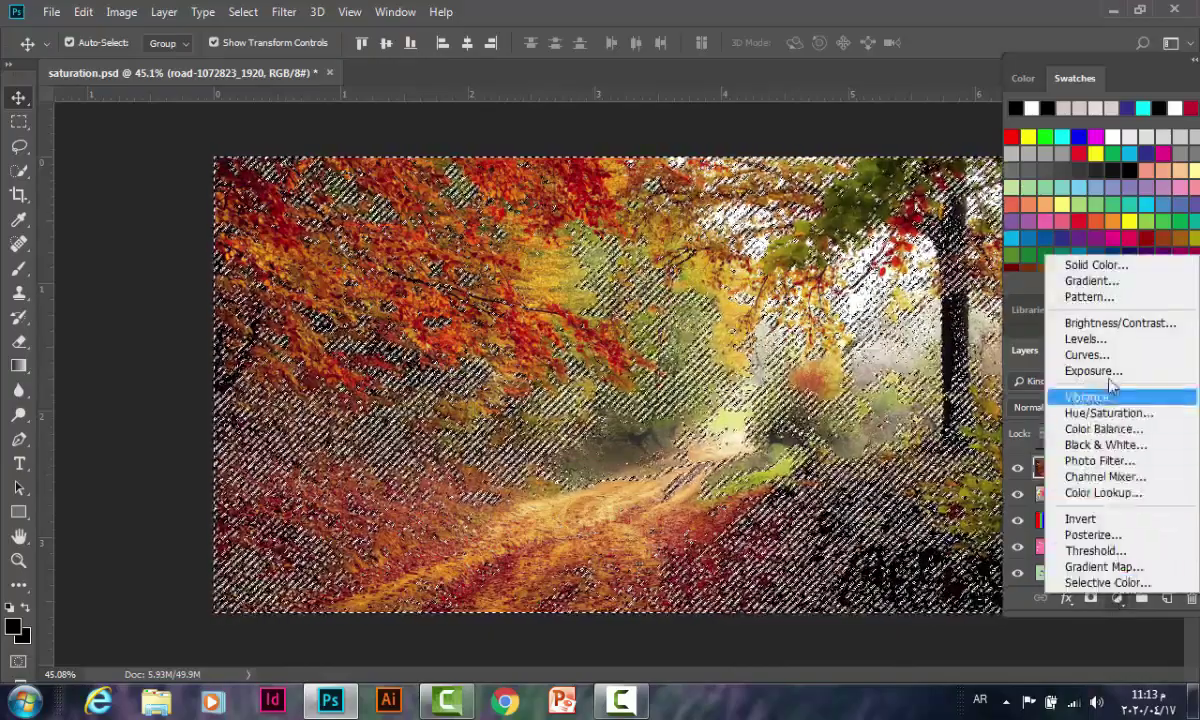
pyautogui.click(1108, 413)
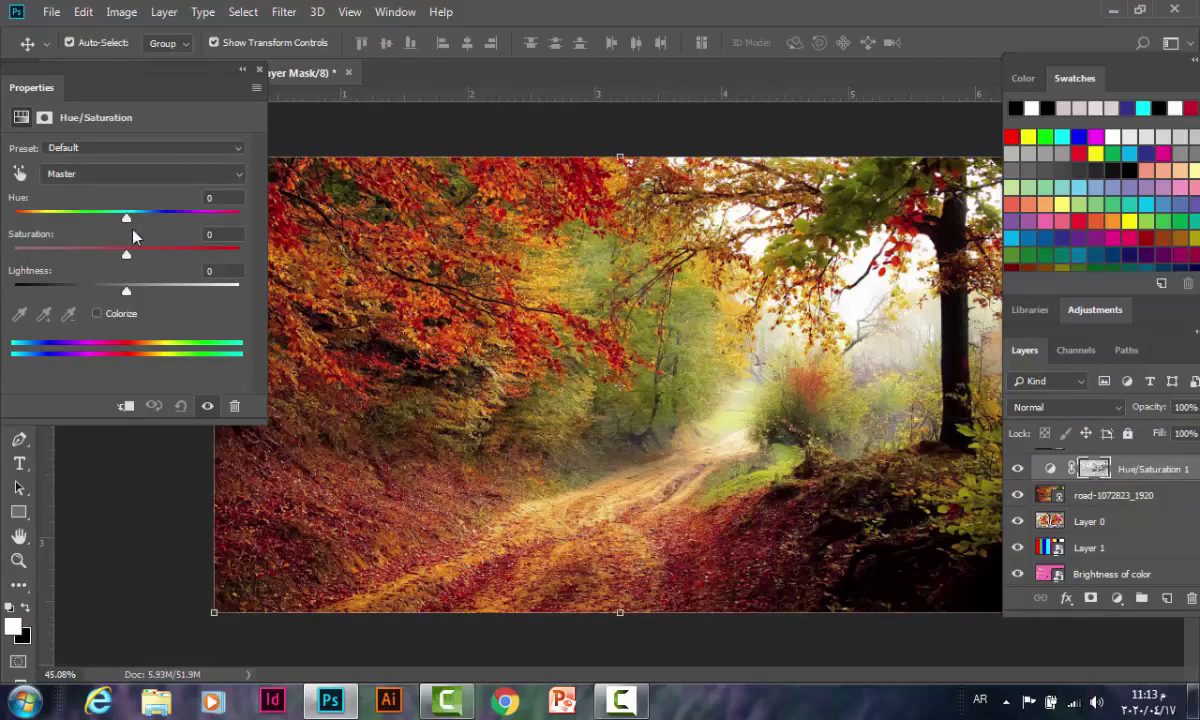
pyautogui.moveTo(126, 217); pyautogui.dragTo(166, 219)
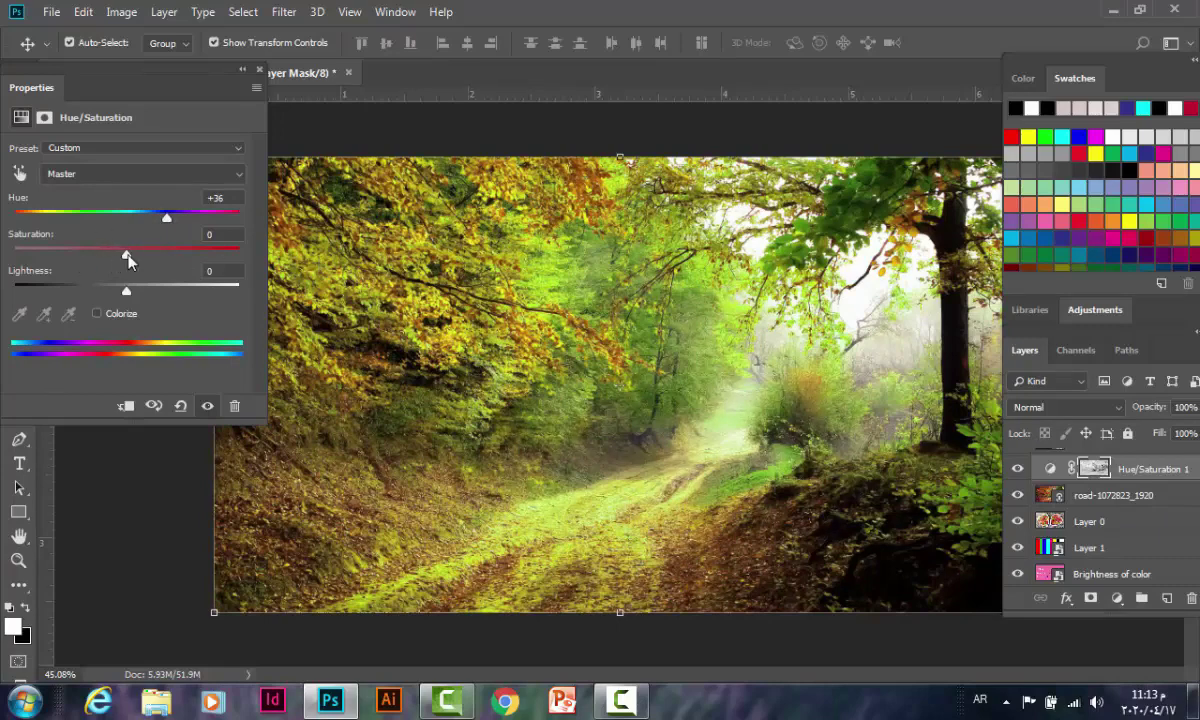
pyautogui.moveTo(127, 256); pyautogui.dragTo(165, 256)
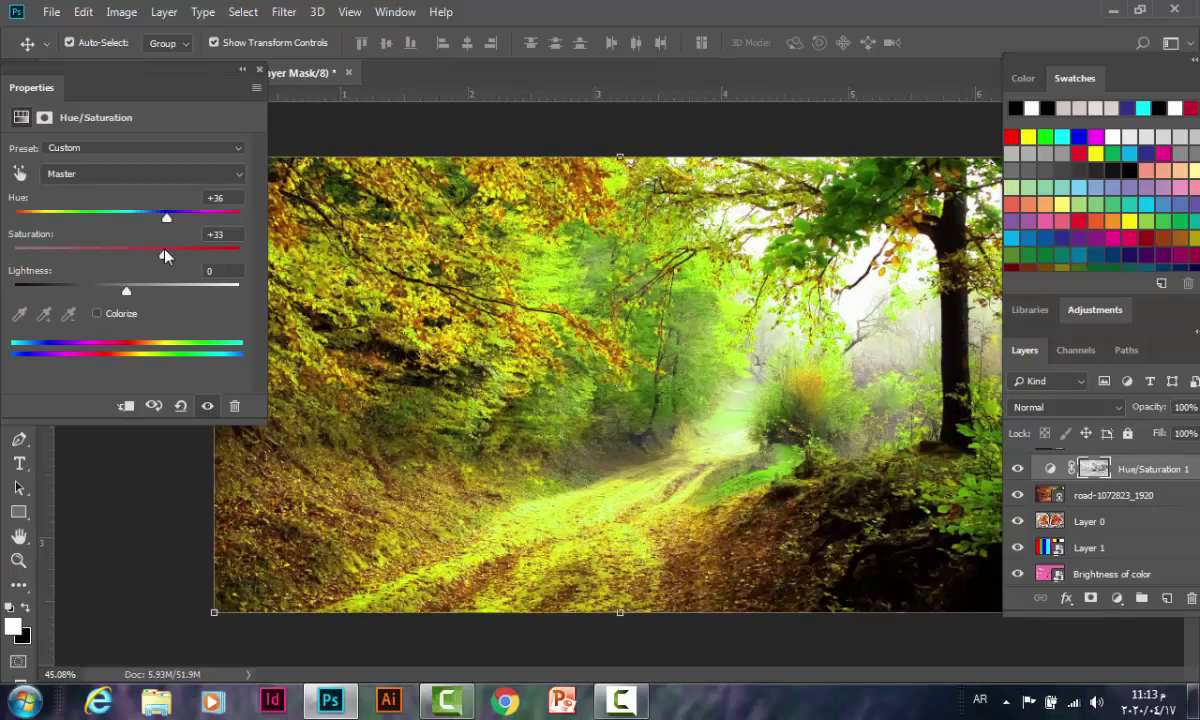
# - Shift the forest hue toward orange-red and push saturation close to maximum
pyautogui.scroll(-2, 546, 353)
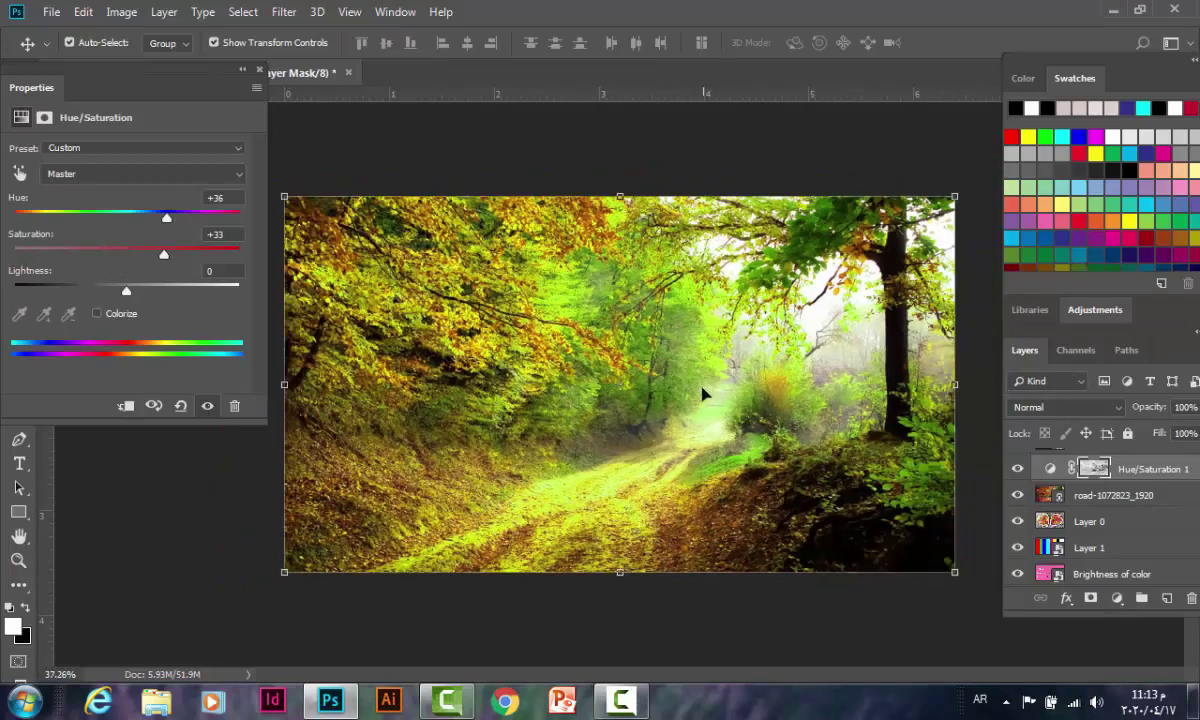
pyautogui.moveTo(166, 219); pyautogui.dragTo(100, 229)
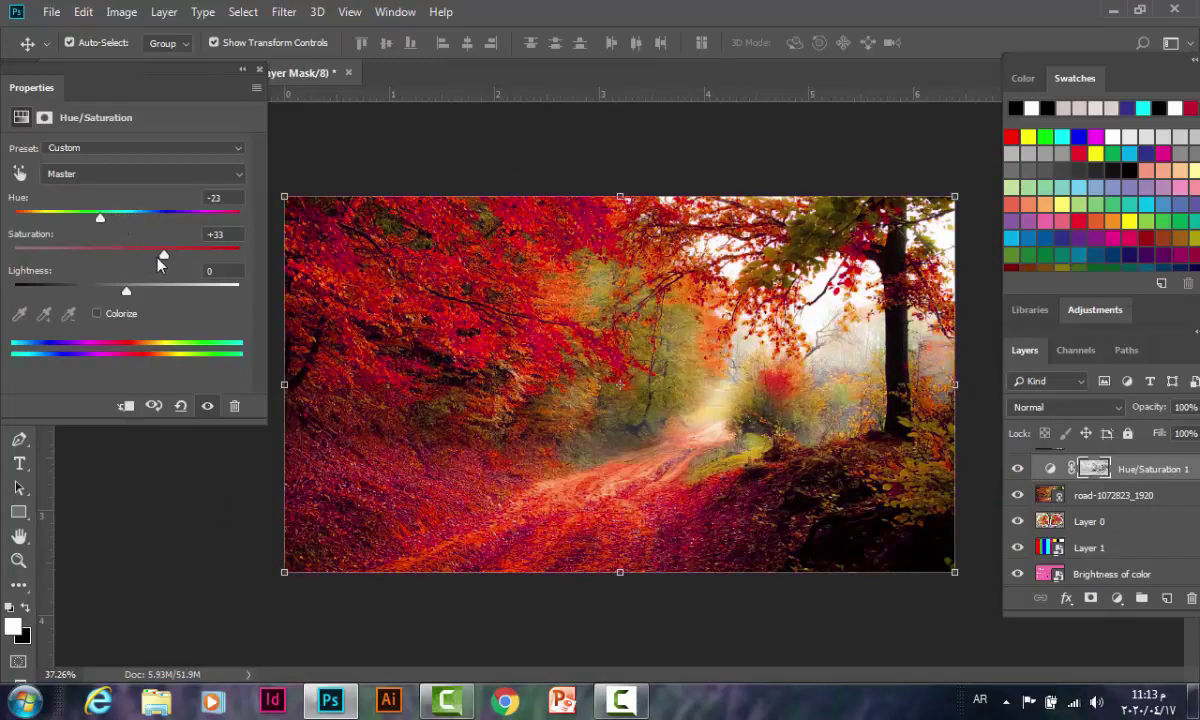
pyautogui.moveTo(163, 254); pyautogui.dragTo(189, 252)
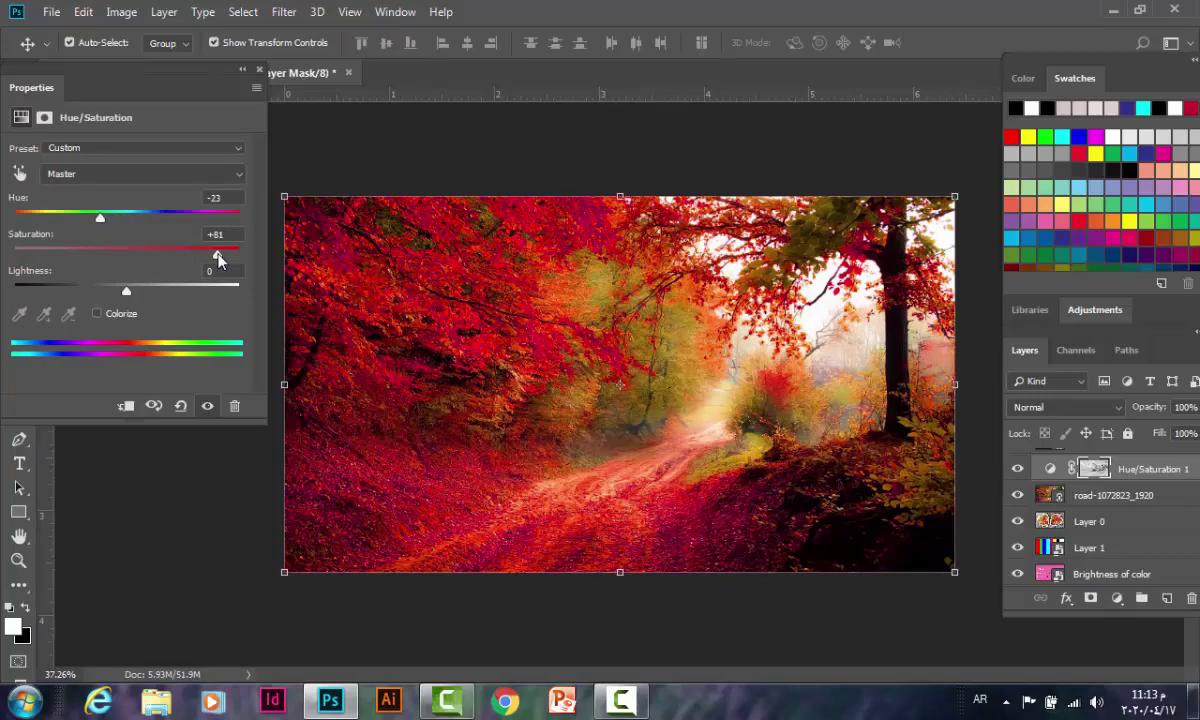
pyautogui.moveTo(220, 258); pyautogui.dragTo(237, 257)
pyautogui.scroll(2, 603, 343)
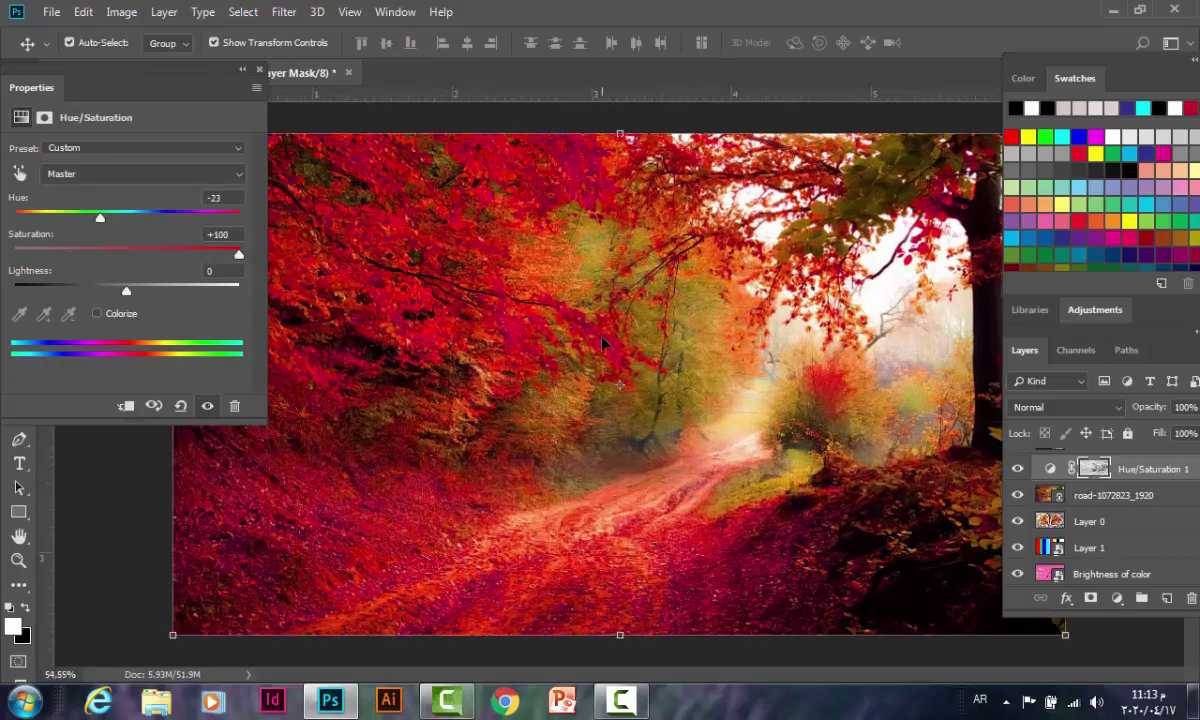
pyautogui.scroll(1, 603, 343)
pyautogui.scroll(1, 603, 343)
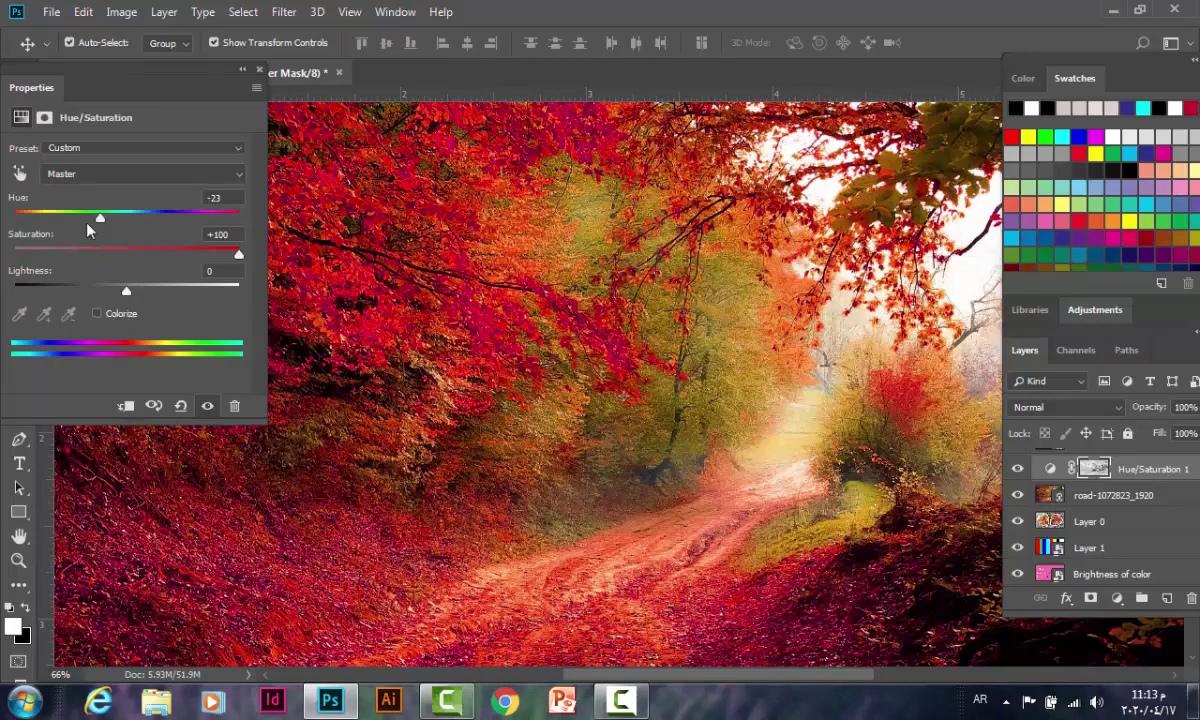
# - Try magenta, then settle the forest colour at Hue -33 and Saturation +33
pyautogui.moveTo(100, 217); pyautogui.dragTo(65, 217)
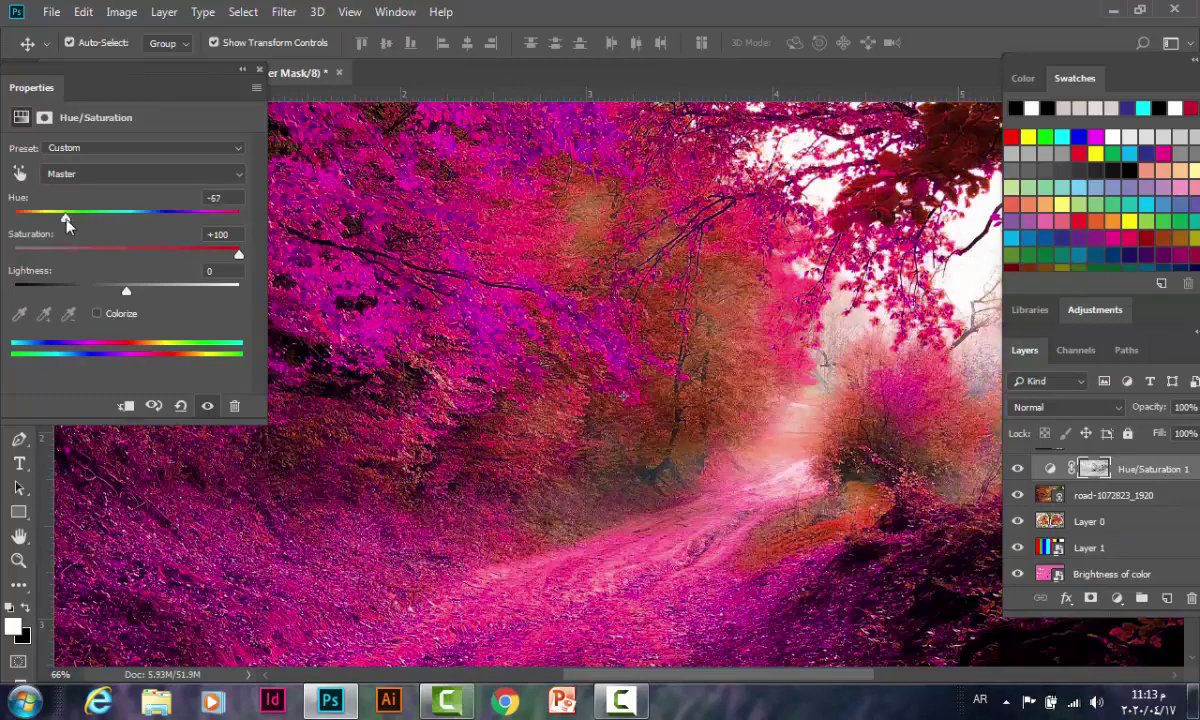
pyautogui.scroll(-3, 765, 326)
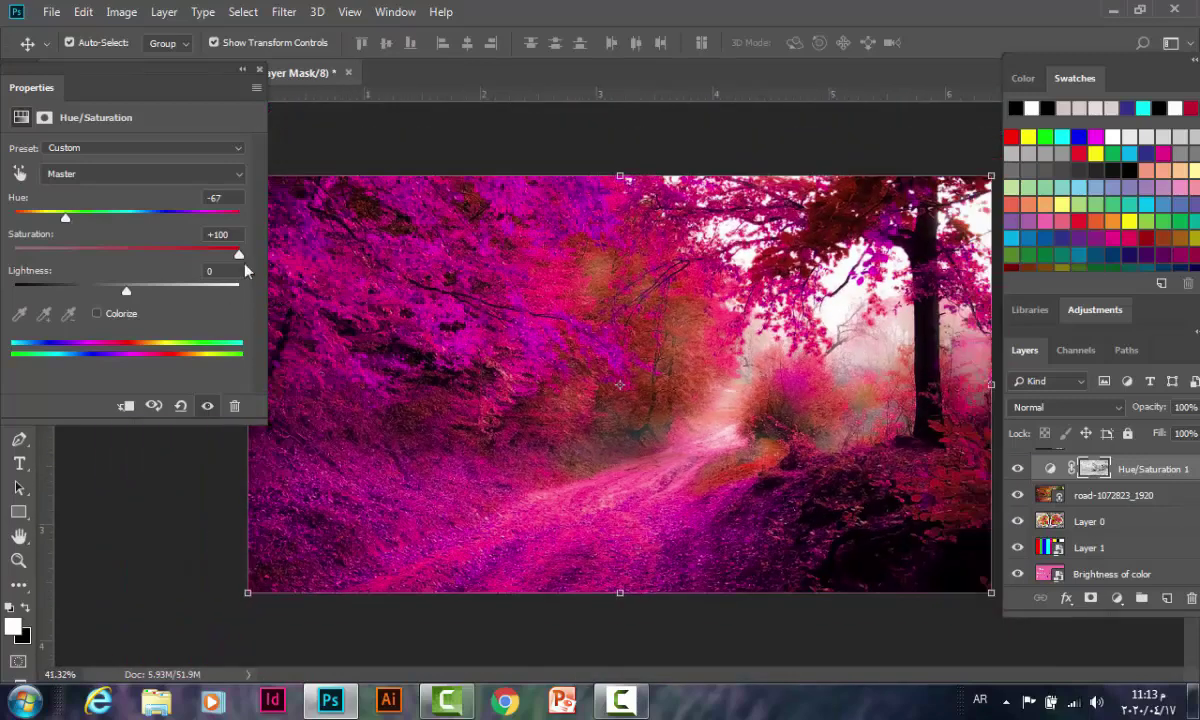
pyautogui.moveTo(239, 256); pyautogui.dragTo(186, 268)
pyautogui.moveTo(181, 258); pyautogui.dragTo(128, 256)
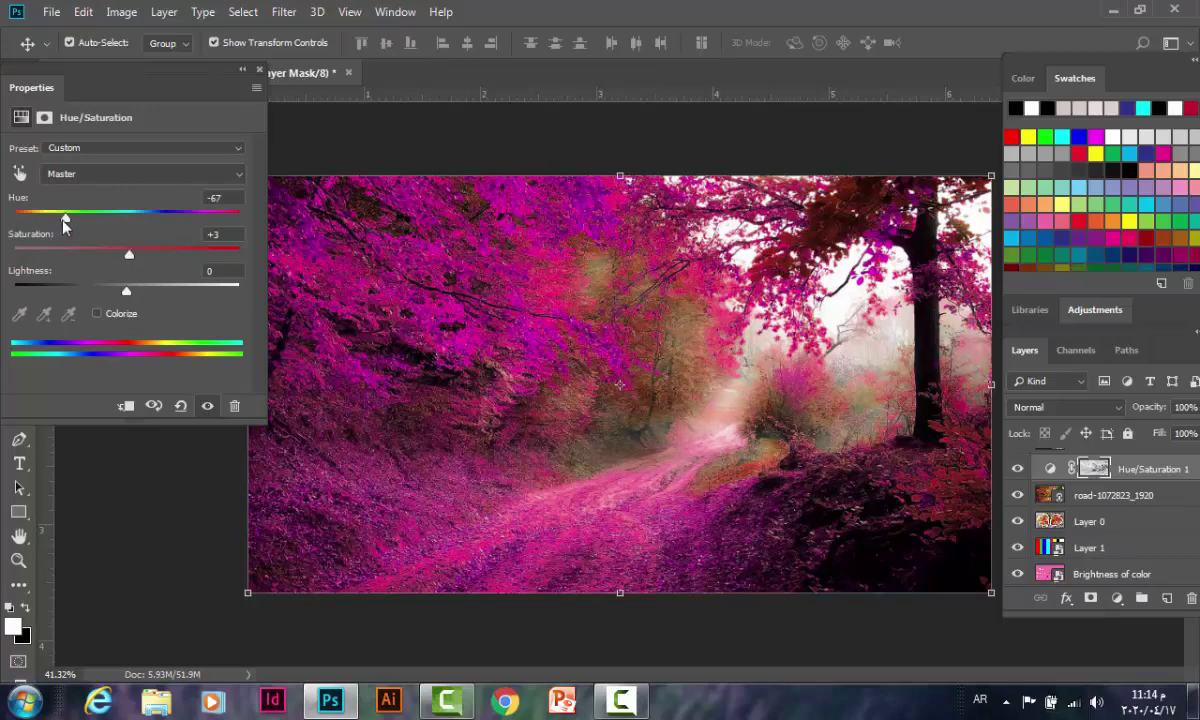
pyautogui.moveTo(64, 219); pyautogui.dragTo(90, 219)
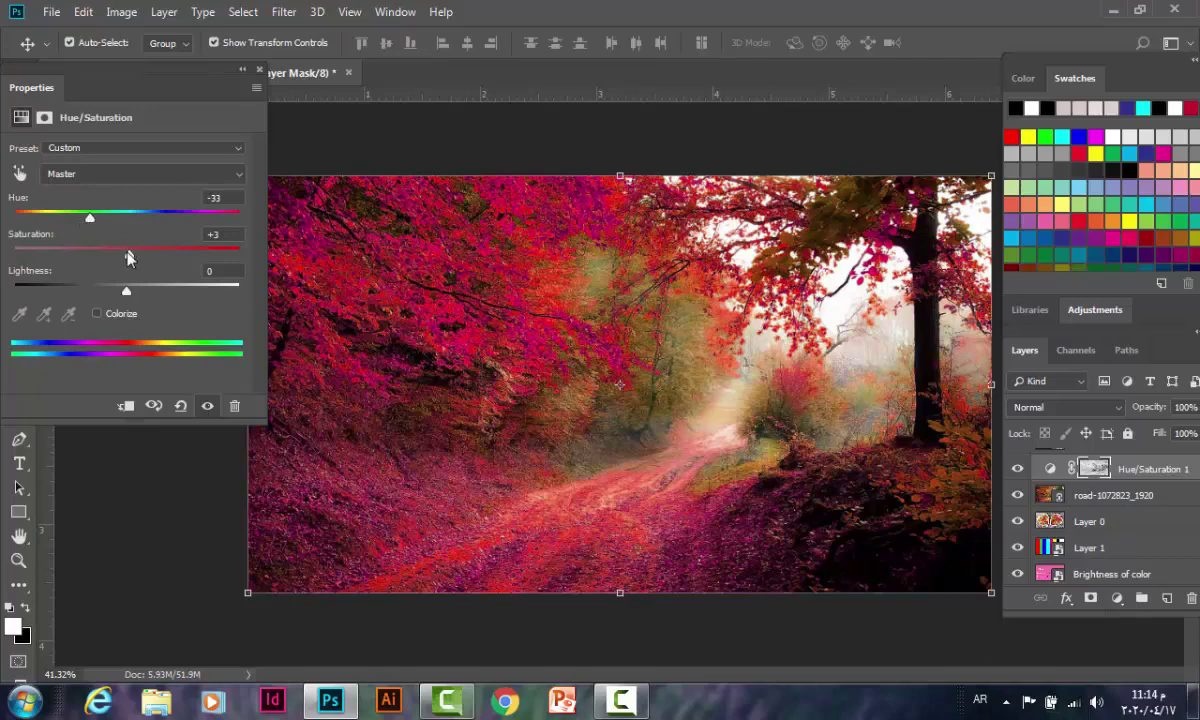
pyautogui.moveTo(128, 256)
pyautogui.mouseDown()
pyautogui.moveTo(145, 257)
pyautogui.moveTo(125, 255)
pyautogui.mouseUp()
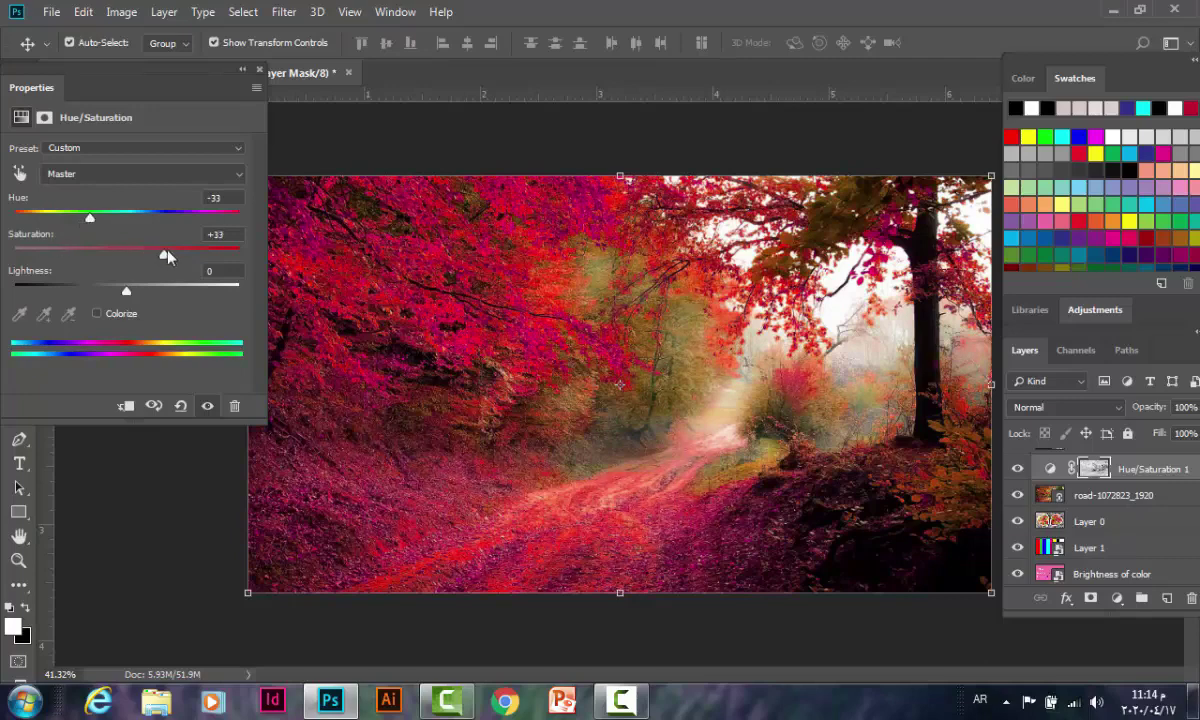